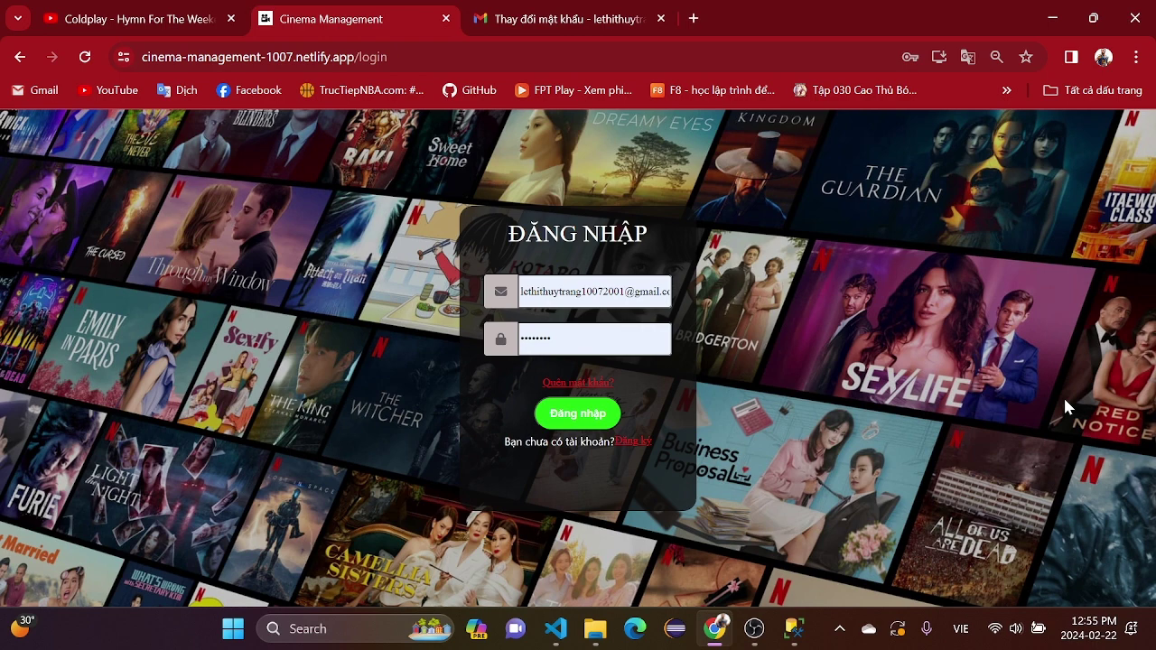
- Enter the admin email and the saved password, then submit the login form
click(594, 291)
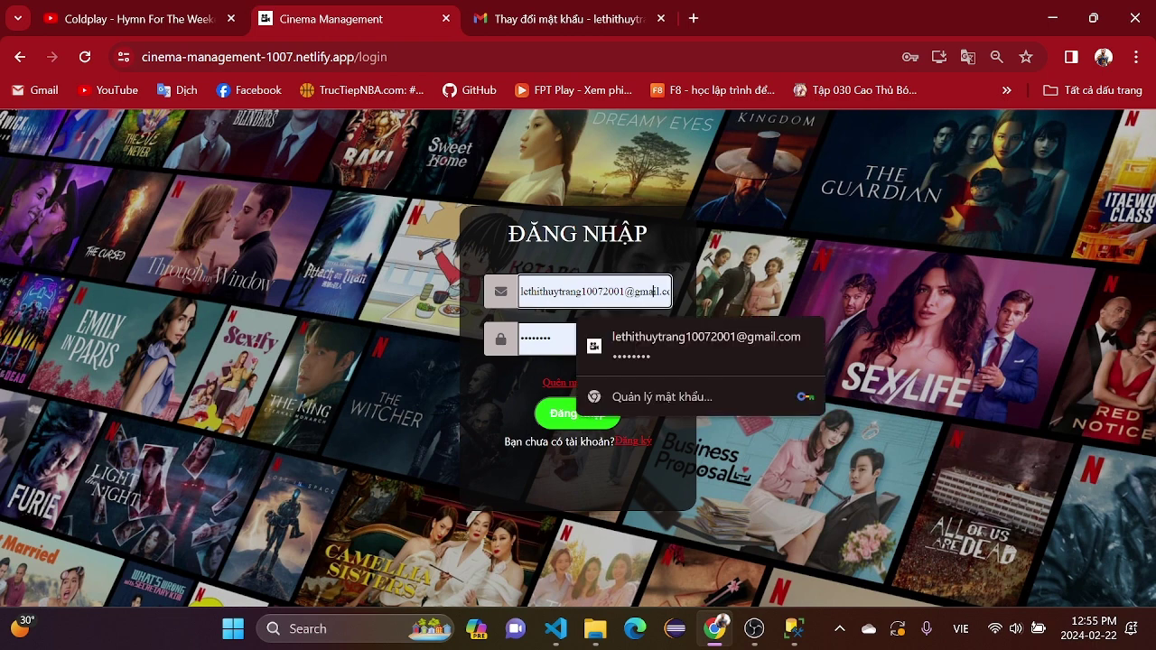
key(ctrl+a)
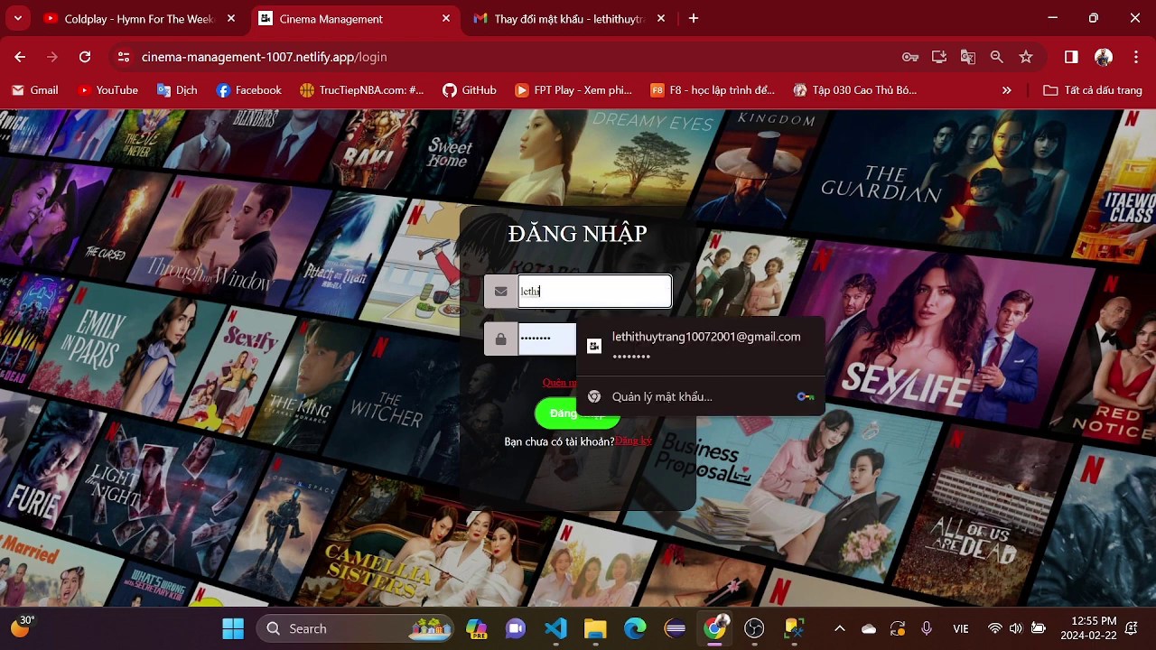
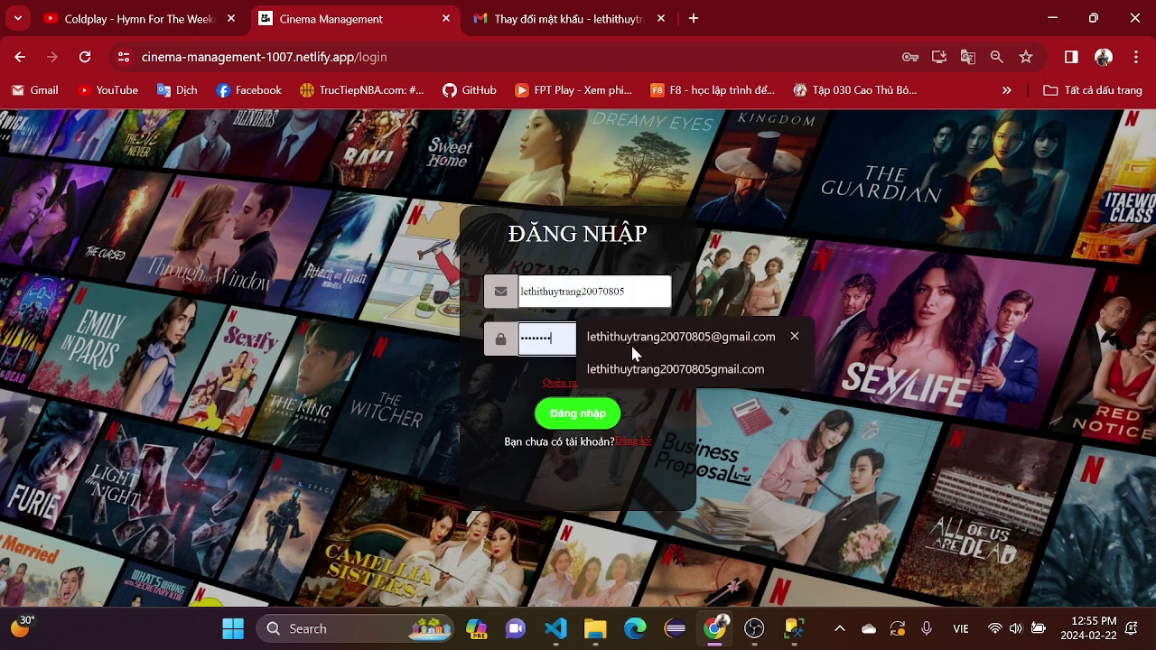
key(Tab)
key(BackSpace)
key(BackSpace)
key(BackSpace)
key(BackSpace)
key(BackSpace)
key(BackSpace)
key(BackSpace)
key(BackSpace)
text(1234)
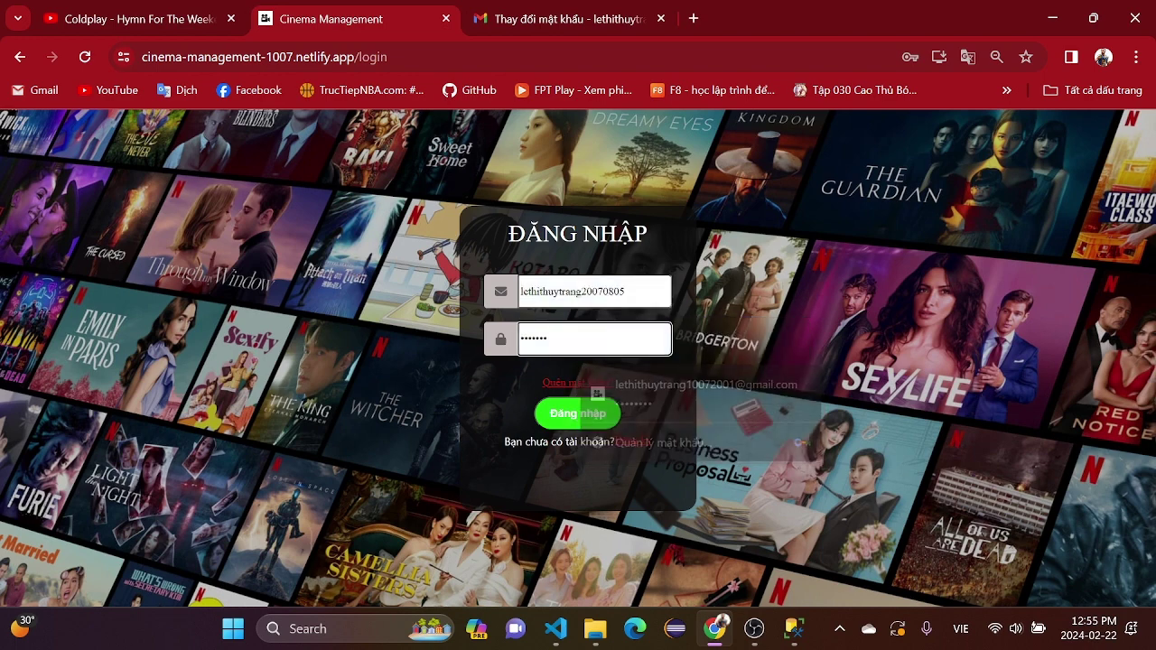
key(BackSpace)
key(Down)
key(Return)
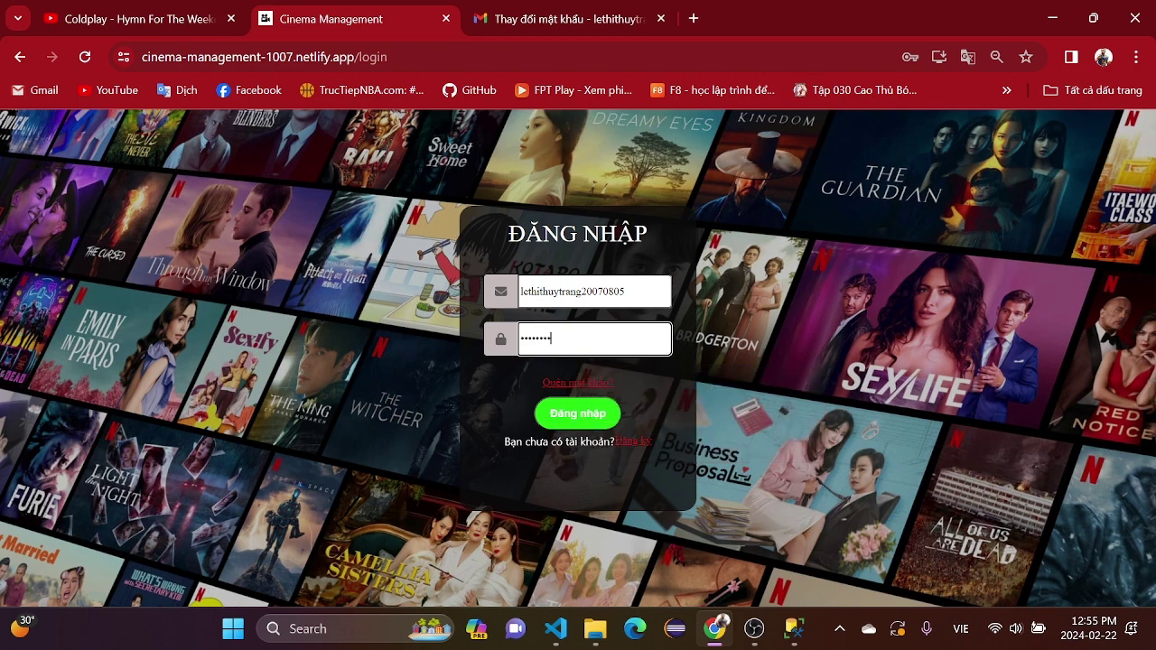
click(599, 426)
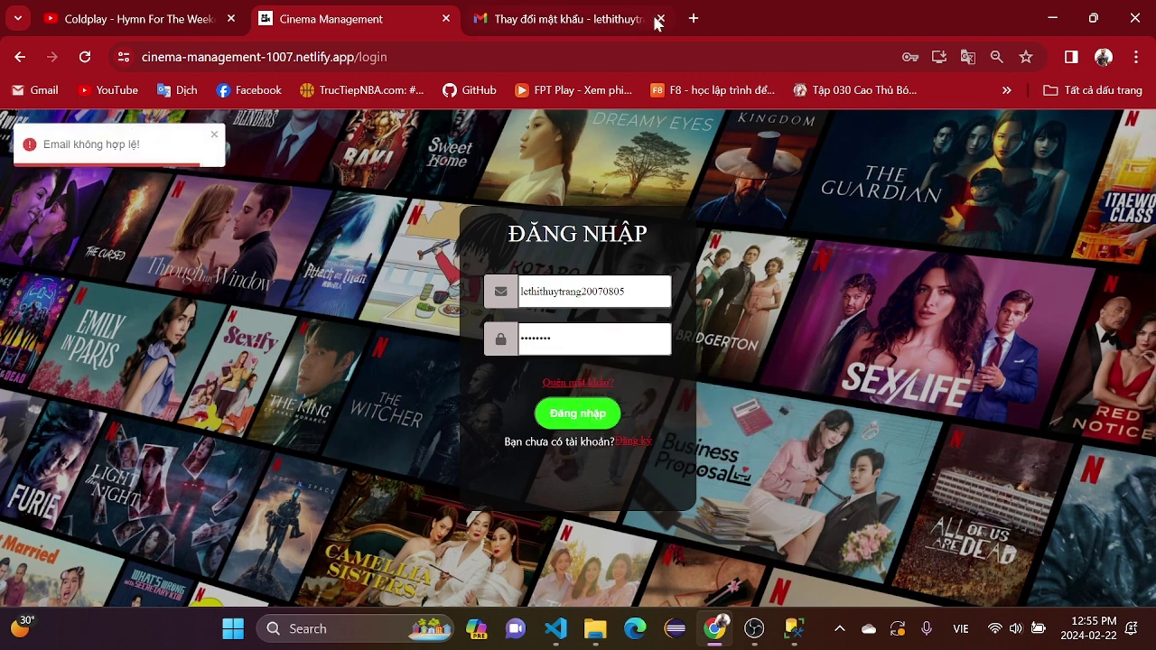
- After the invalid-email error, switch to the full saved email address and log in
click(596, 291)
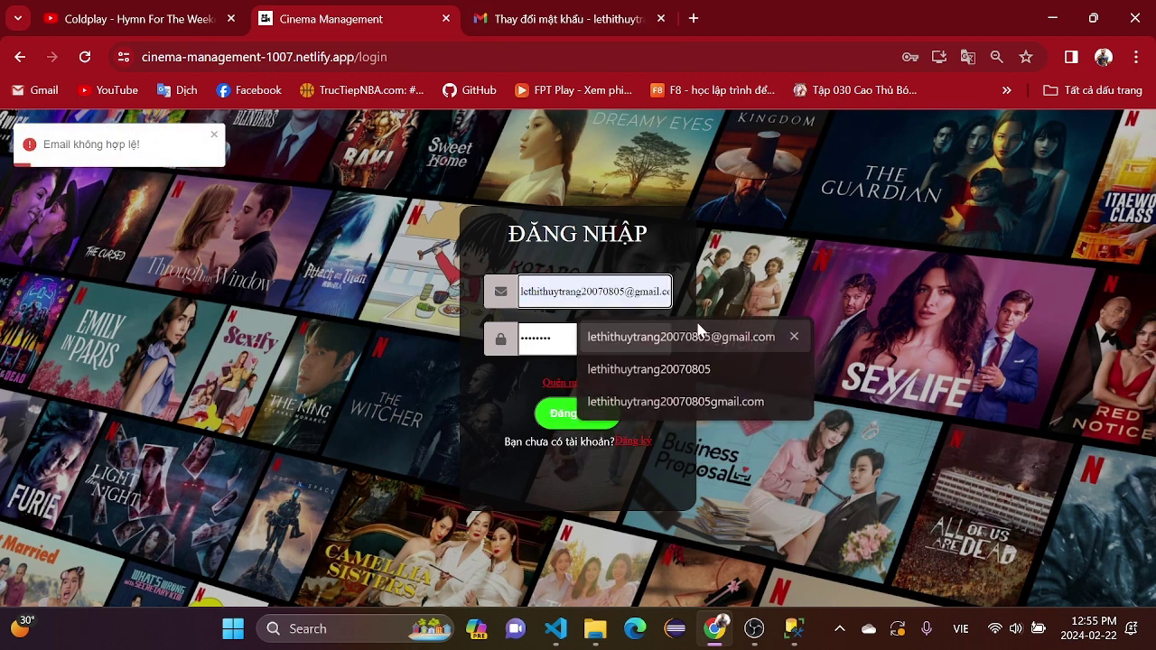
click(607, 402)
click(596, 414)
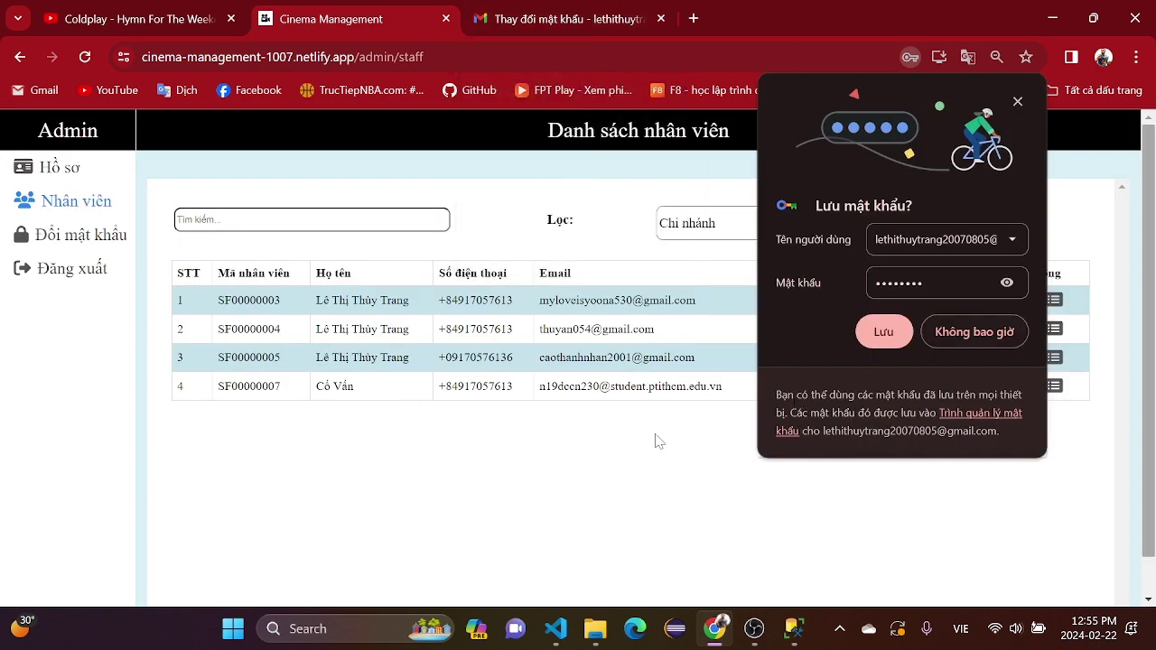
- Save the password in the browser, then browse the profile, change-password and staff list pages
click(884, 331)
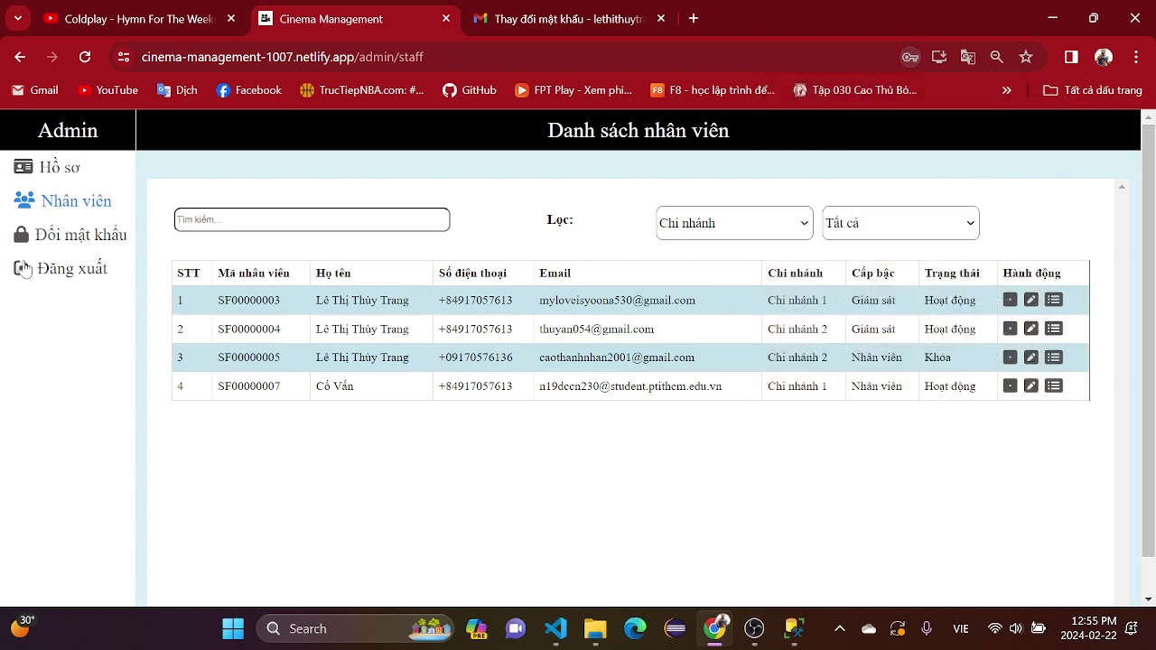
click(59, 168)
click(74, 206)
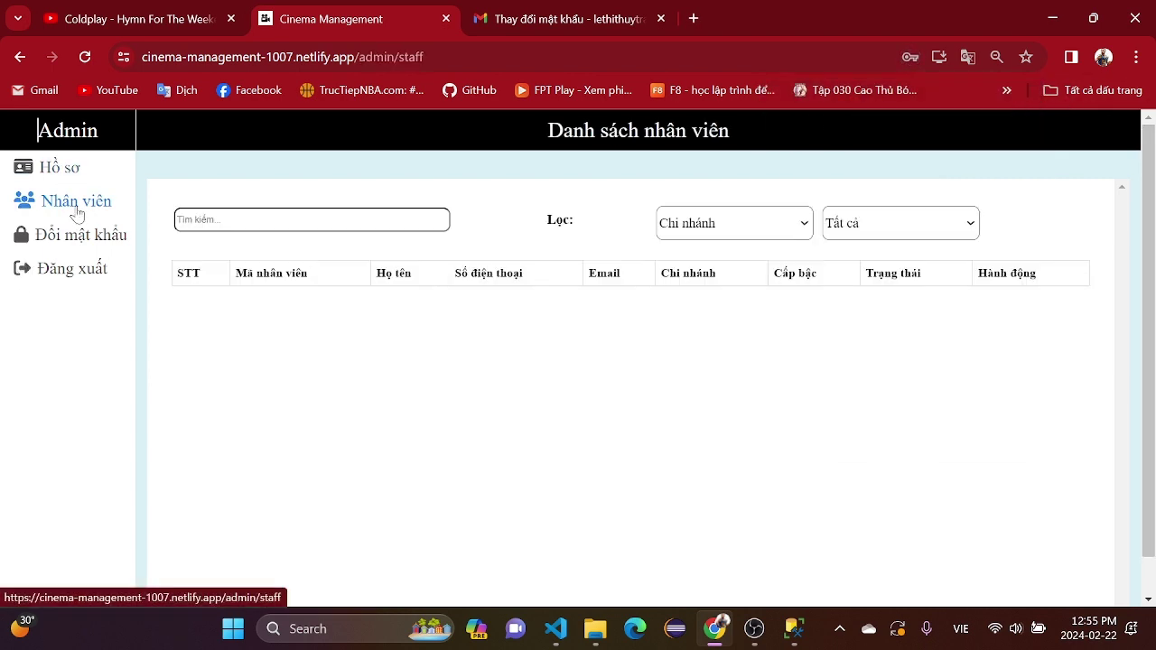
click(67, 167)
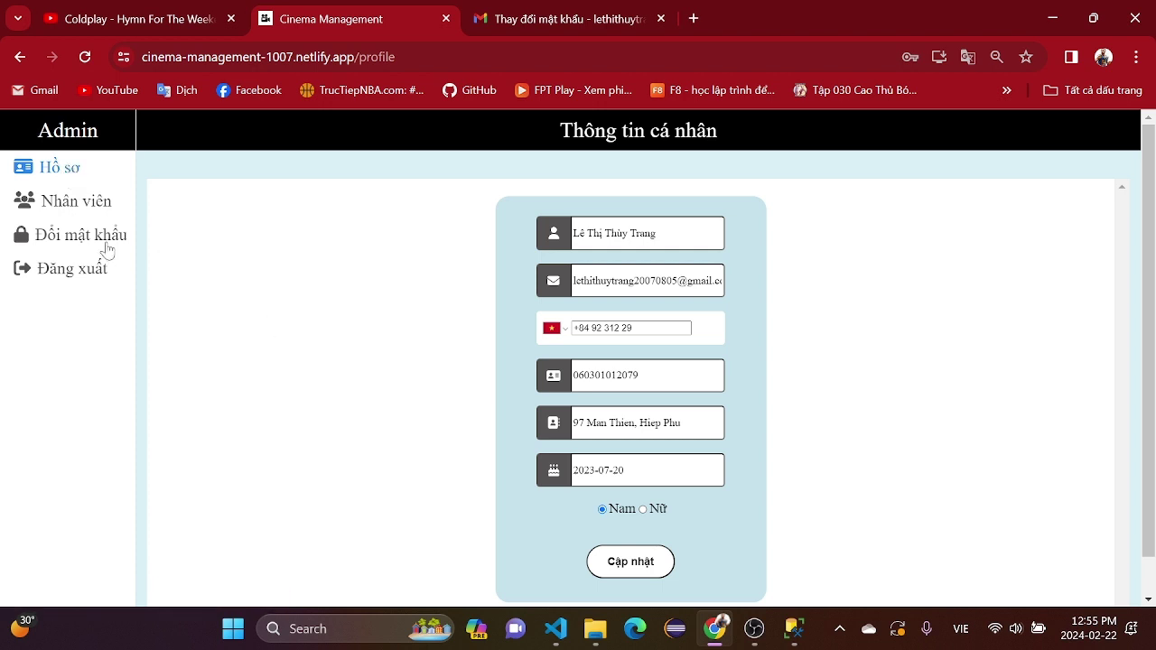
click(100, 241)
click(68, 183)
click(59, 202)
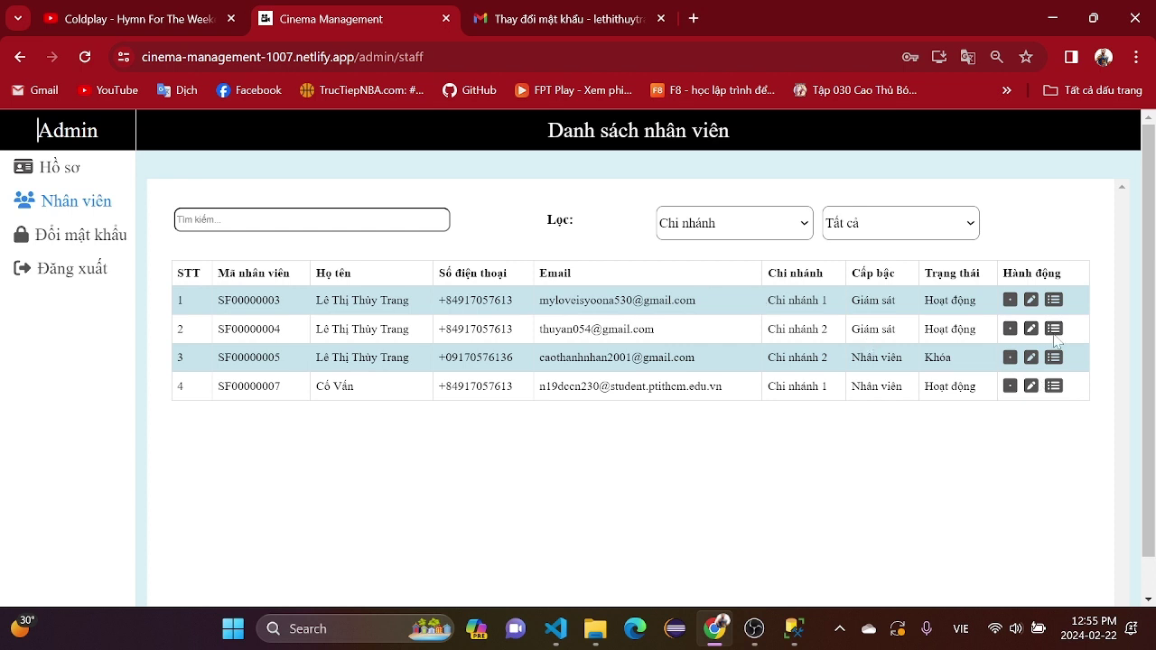
- View row 1's details, edit form and permission history, closing each, then log out
click(1011, 302)
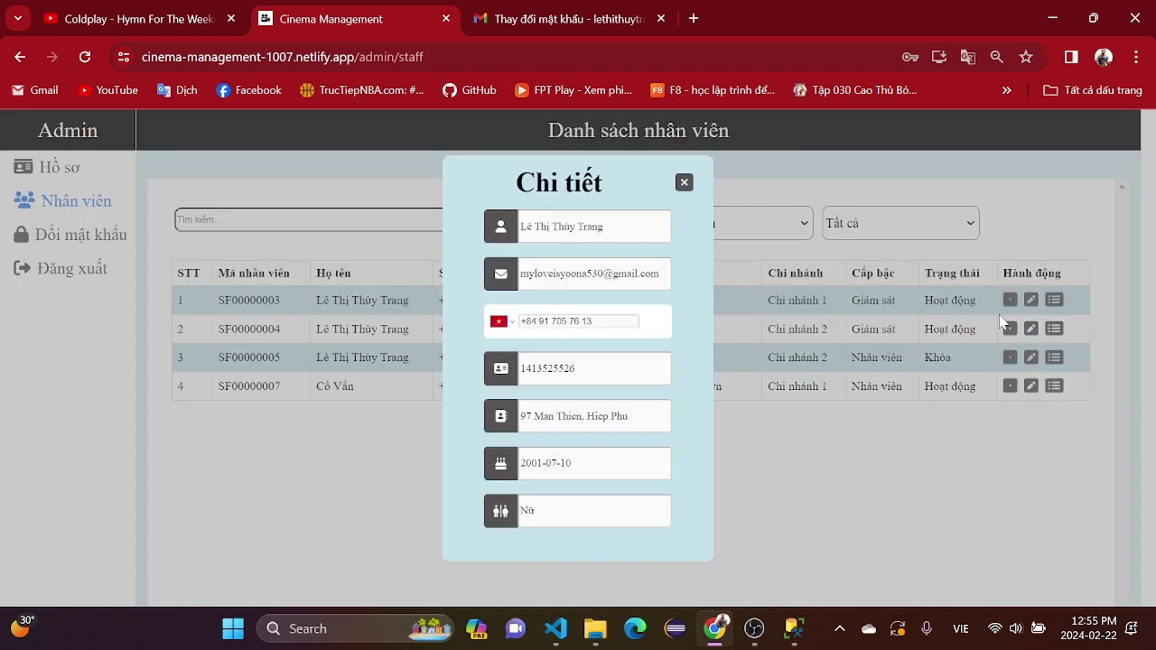
click(683, 184)
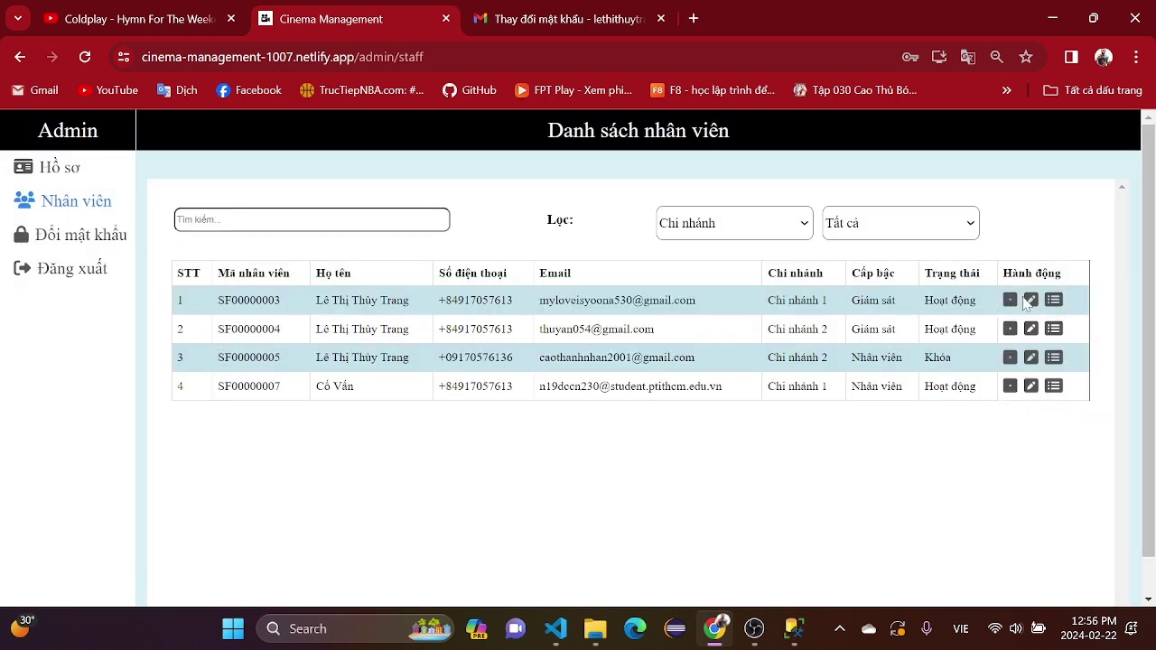
click(1031, 300)
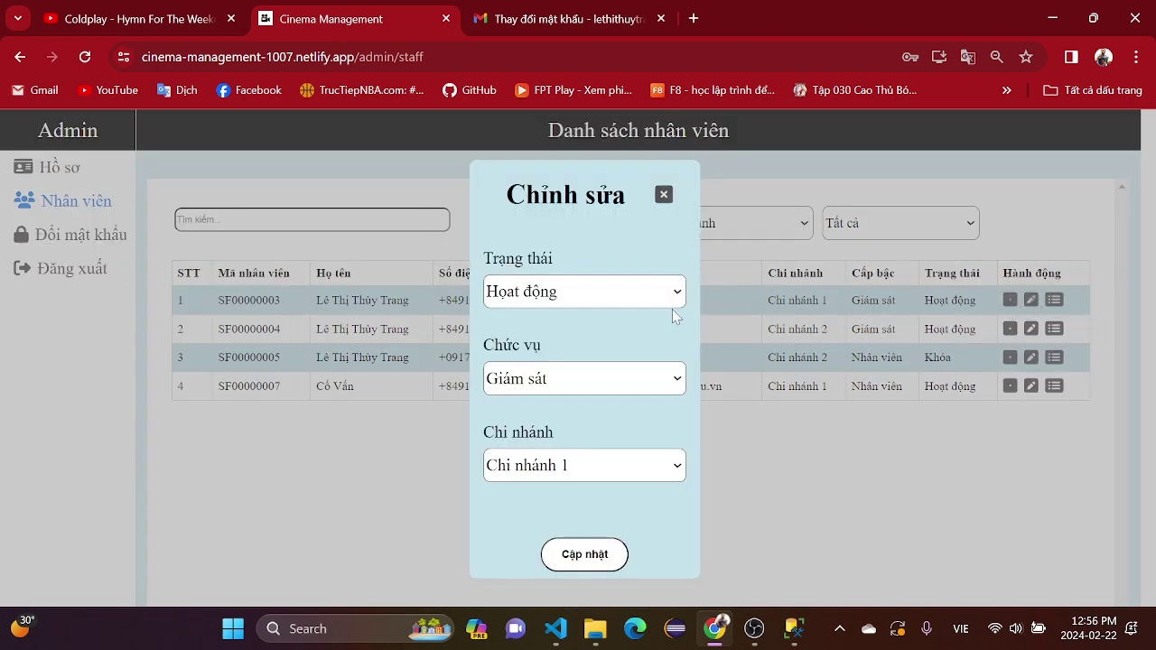
click(664, 194)
click(1054, 300)
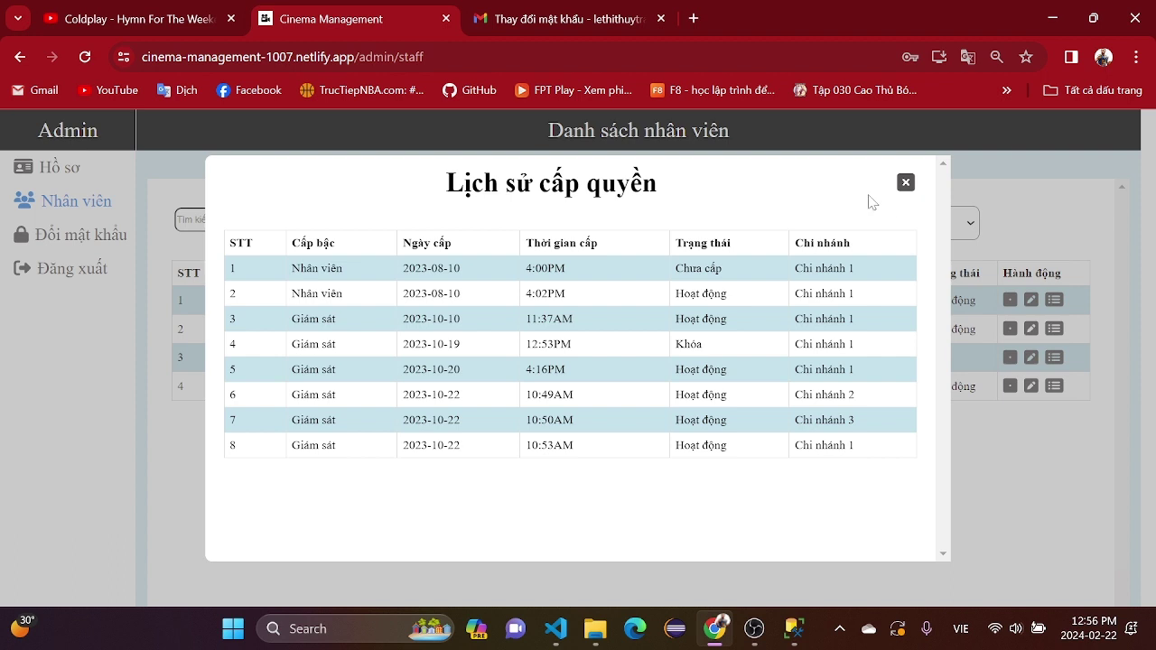
click(905, 186)
click(903, 186)
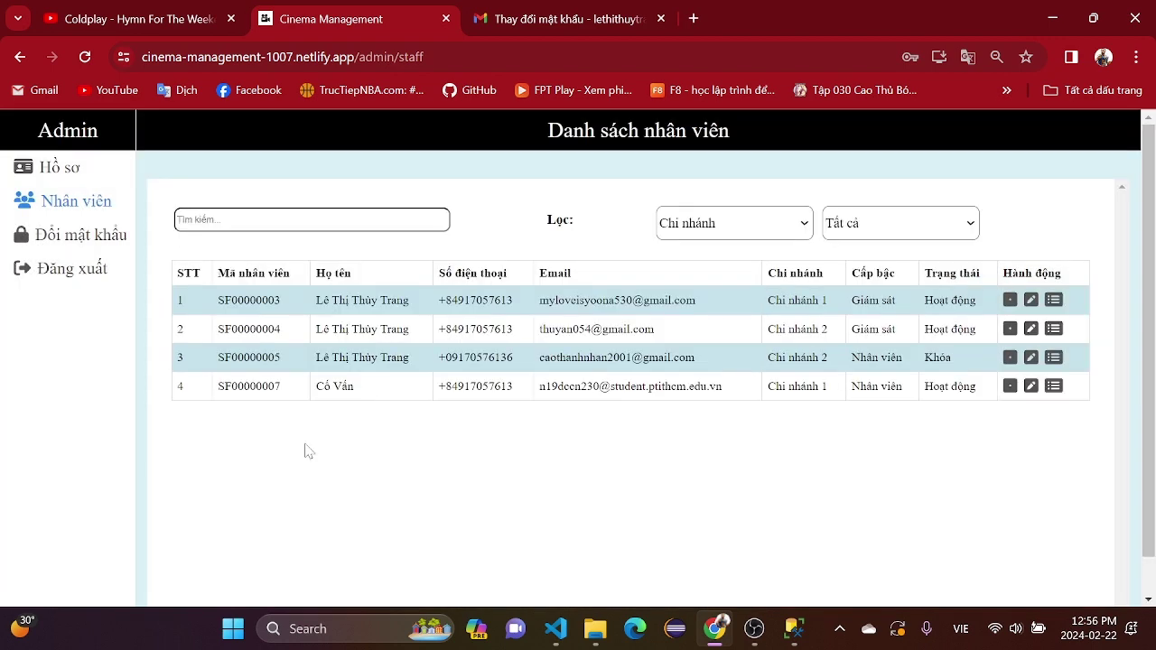
click(69, 271)
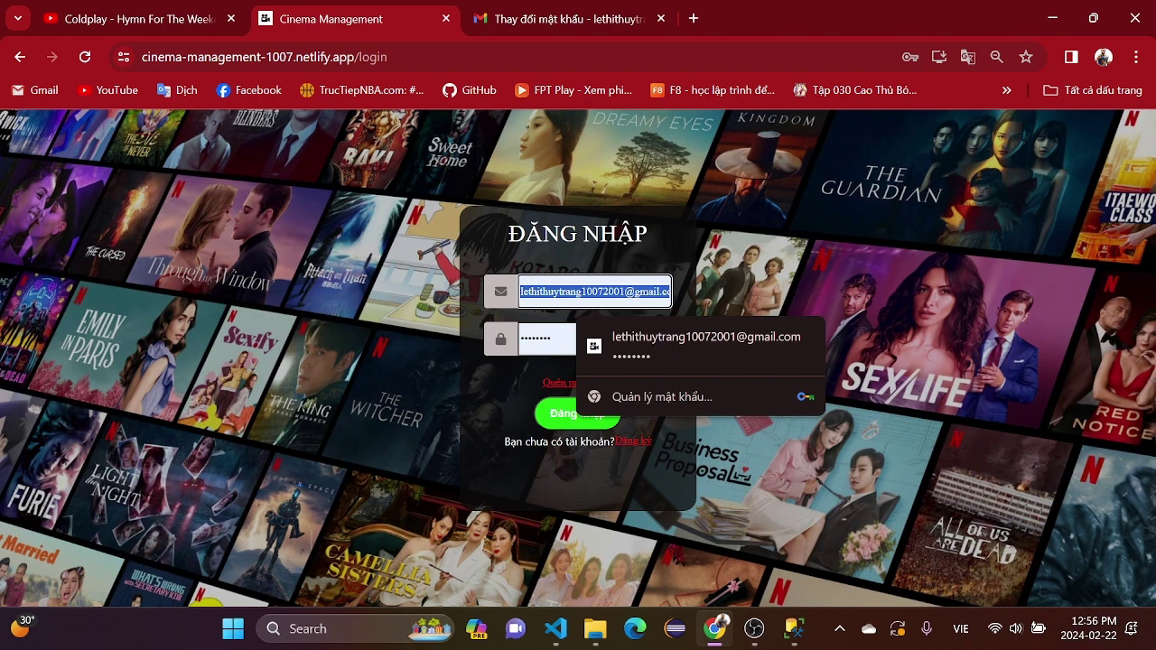
- Fill in the saved manager login, retype its password and sign in
key(BackSpace)
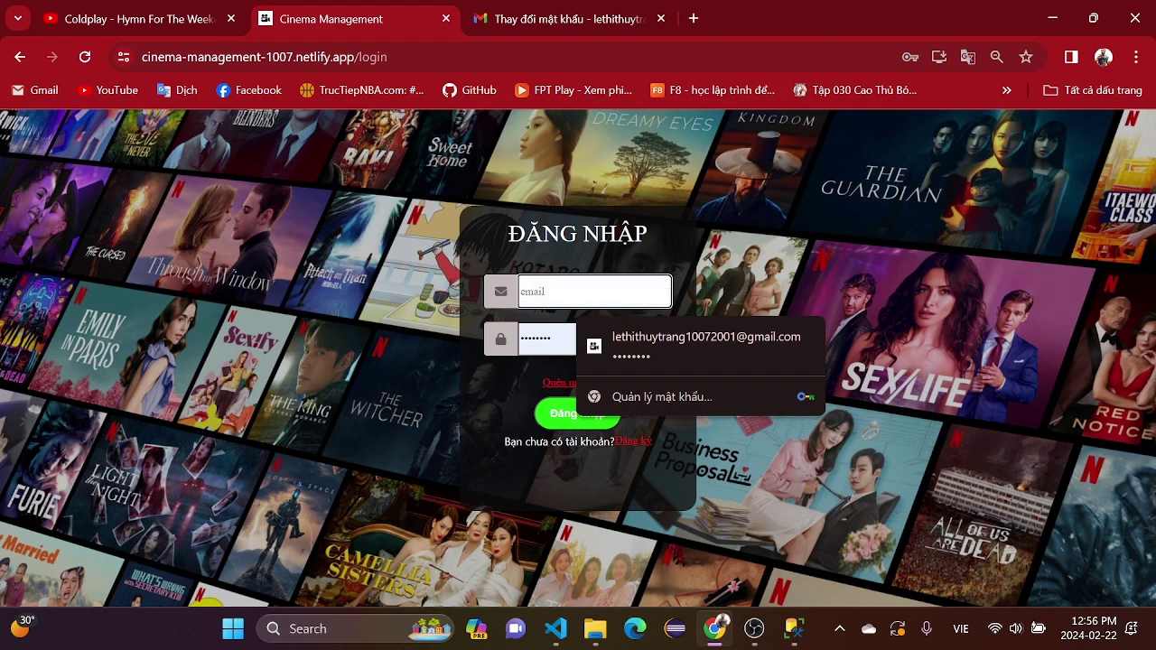
click(629, 340)
double_click(560, 339)
text(123)
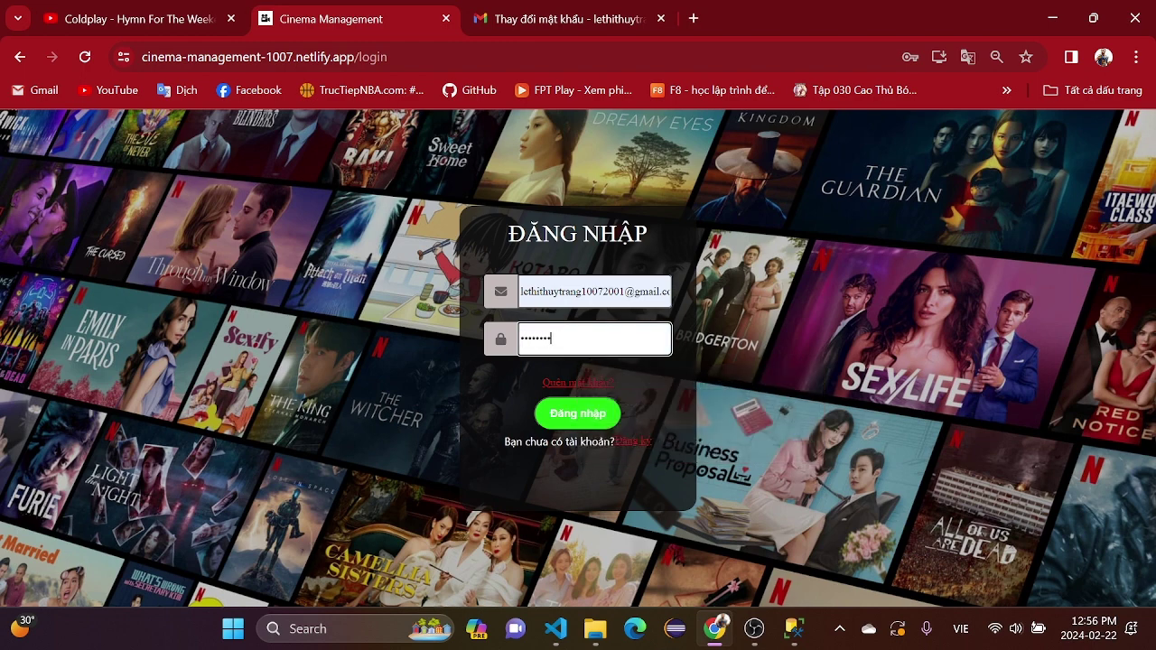
click(591, 411)
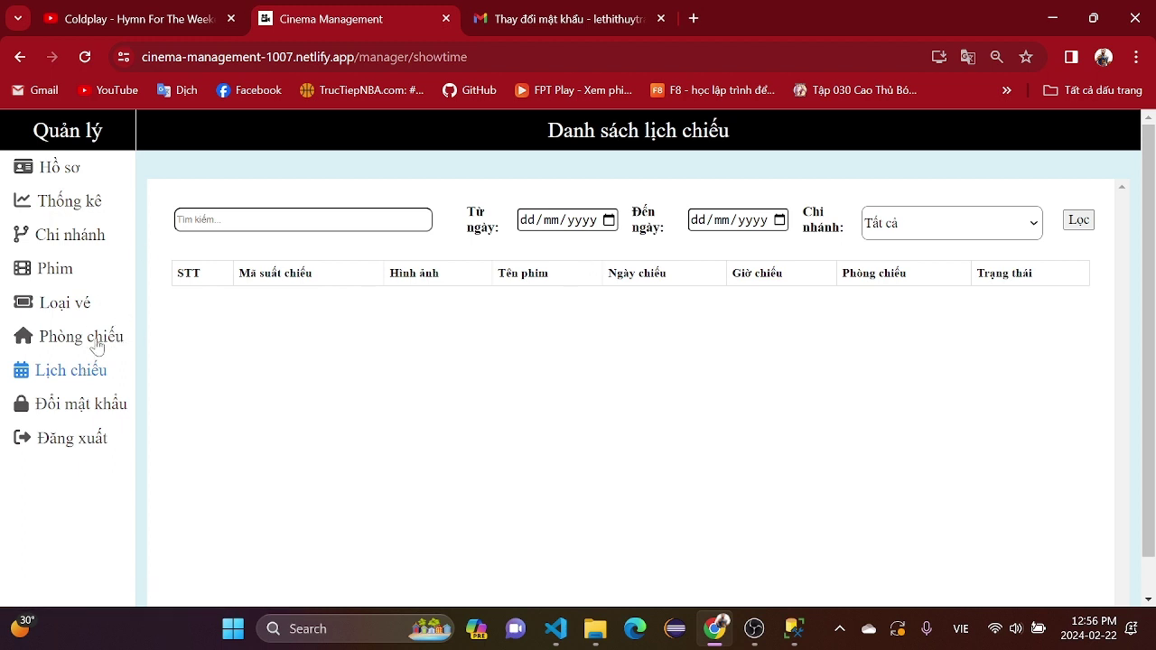
- Go from the Hồ sơ profile page to the Thống kê statistics dashboard
click(63, 173)
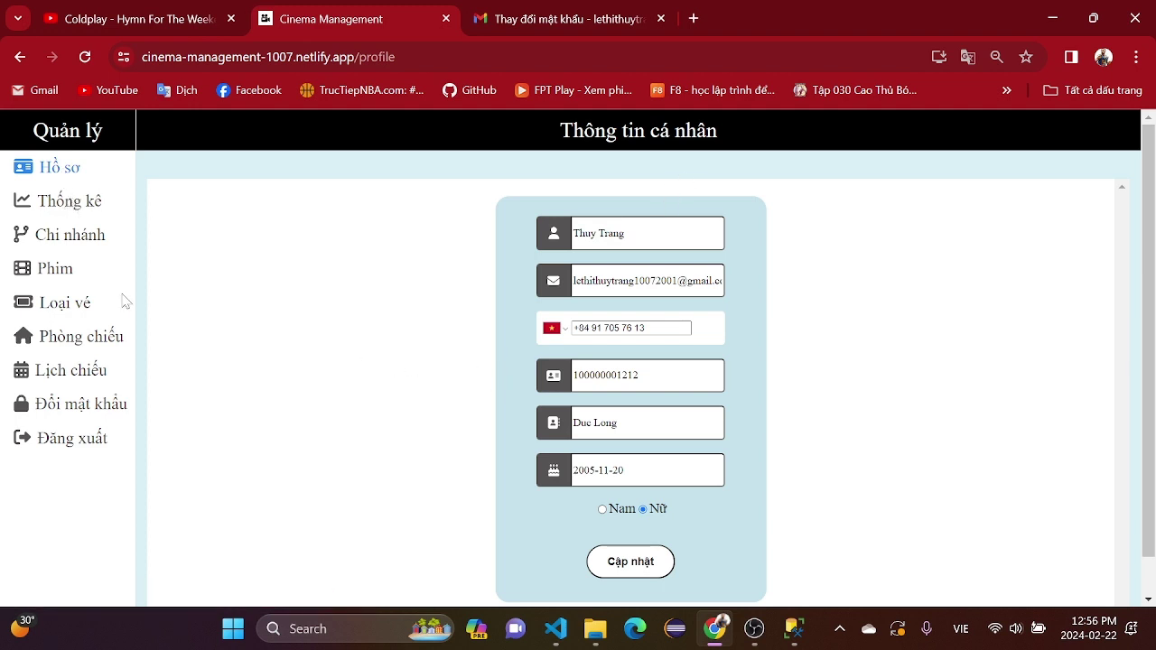
click(95, 215)
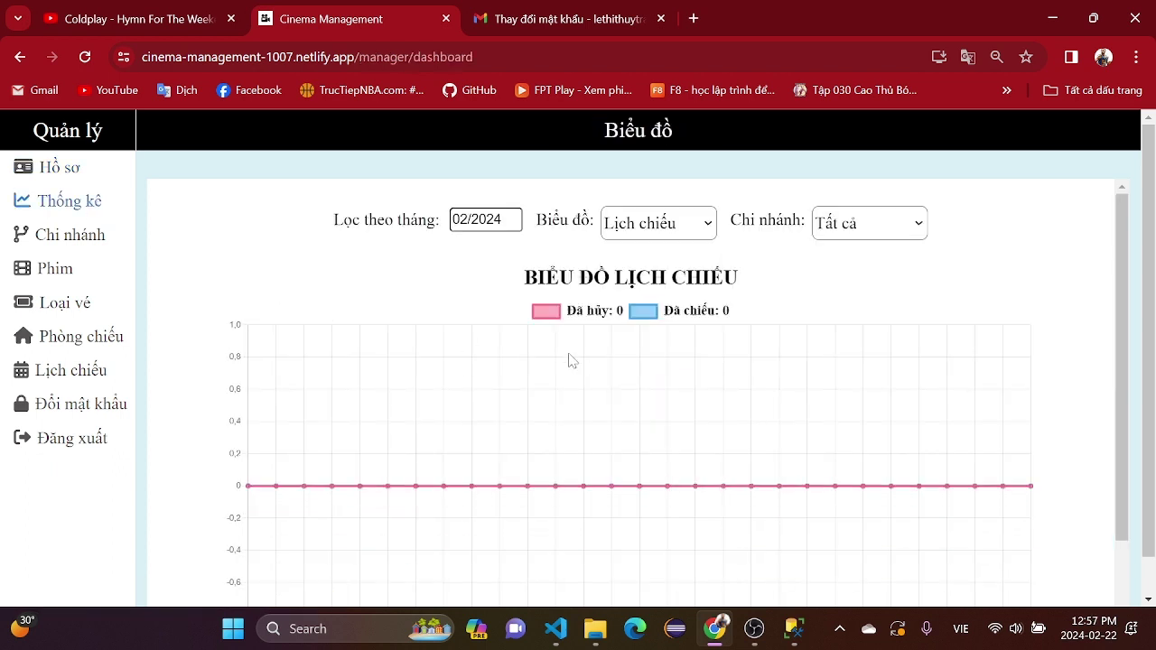
scroll(516, 363, down, 1)
scroll(514, 367, up, 1)
- Filter the showtime chart to 08/2023, showing 2 cancelled and 28 screened showtimes
click(472, 219)
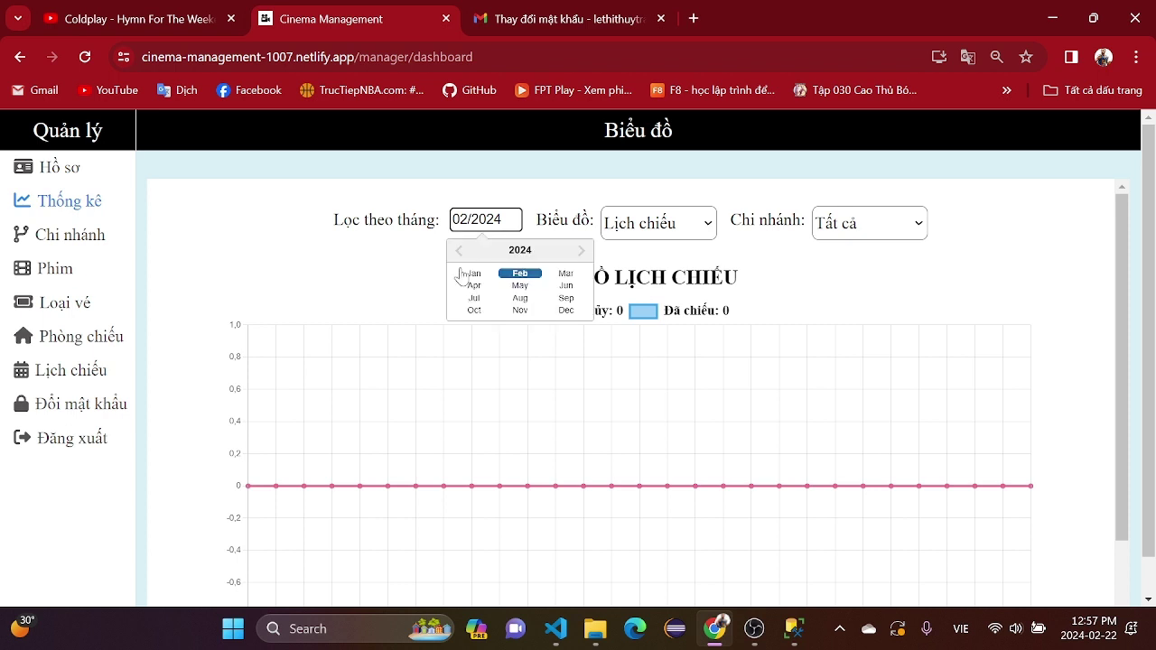
click(459, 256)
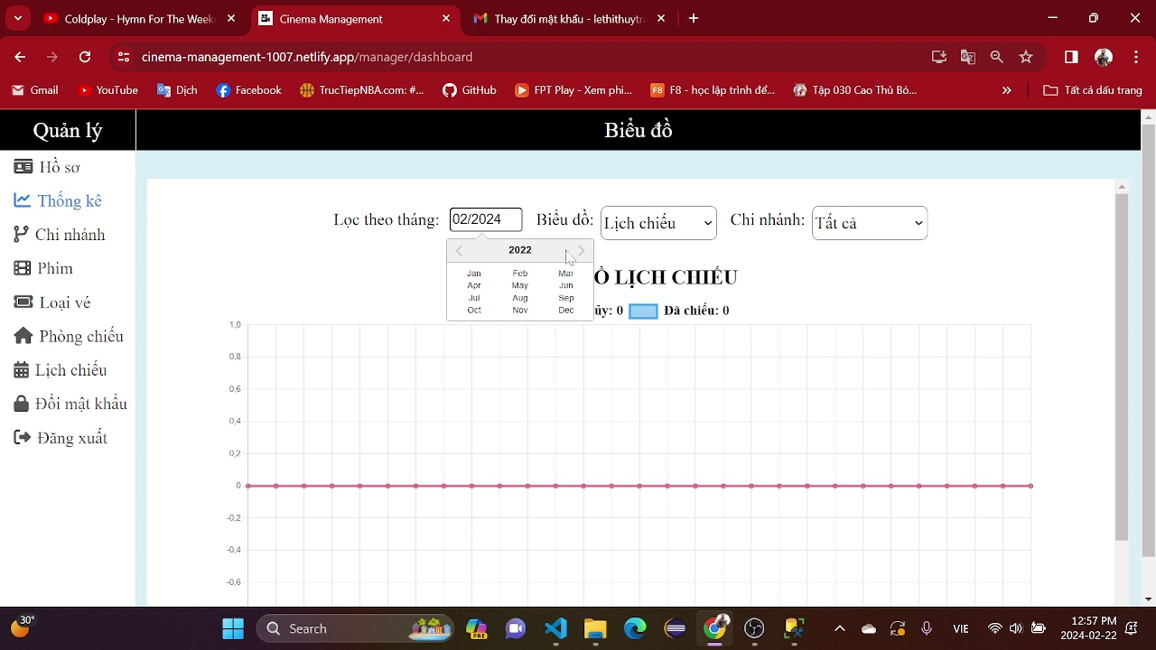
click(581, 252)
click(521, 298)
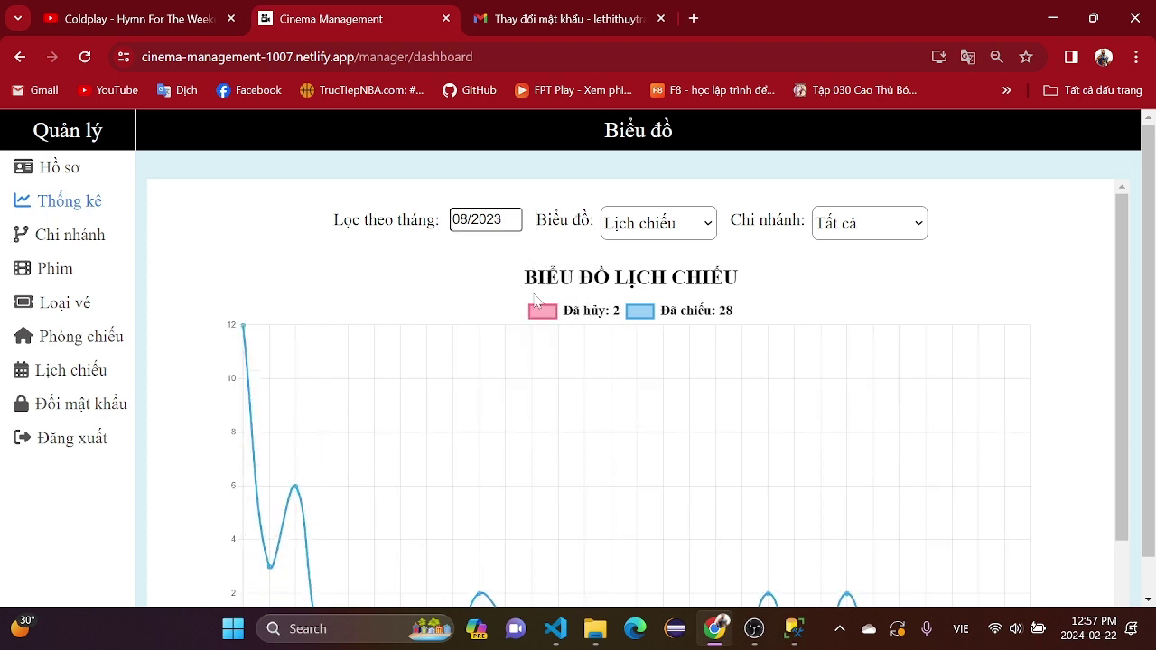
scroll(535, 302, down, 1)
scroll(523, 289, up, 1)
scroll(397, 366, down, 1)
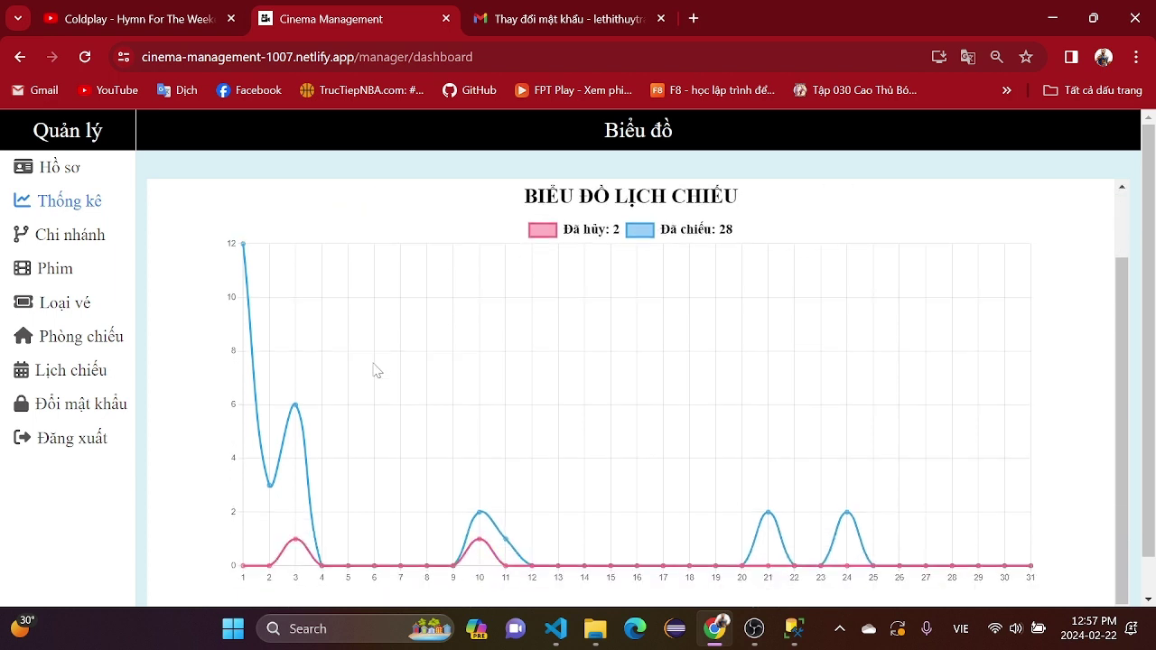
scroll(560, 351, up, 1)
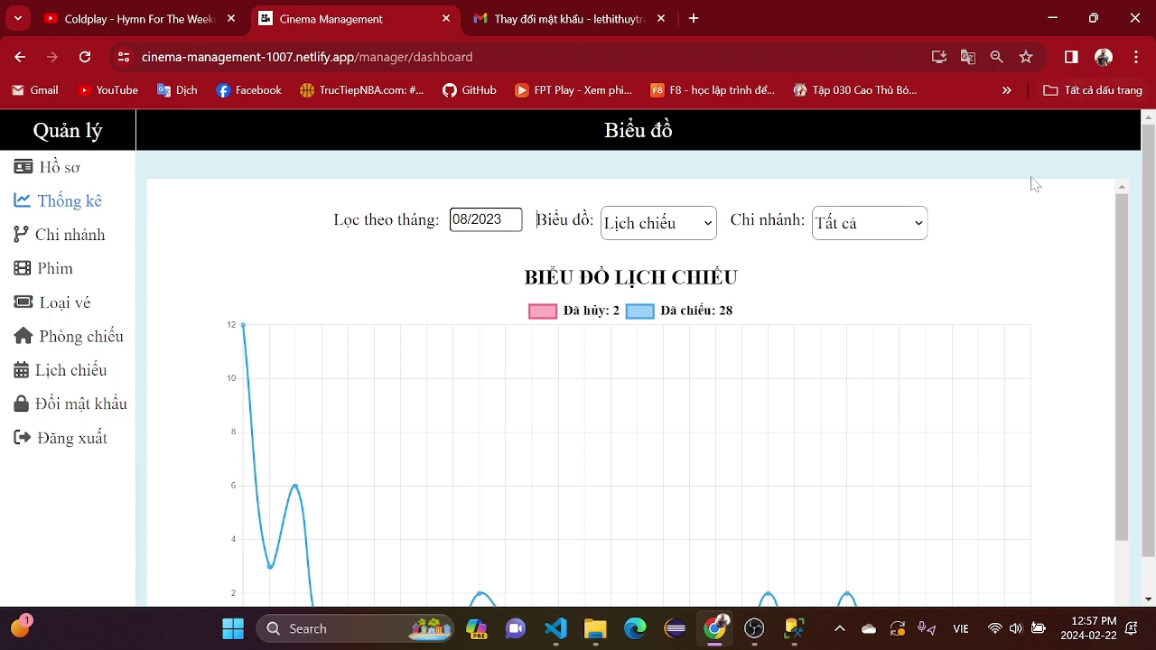
- Try the branch filter on Chi nhánh 1, 2 and 3
click(915, 222)
click(832, 274)
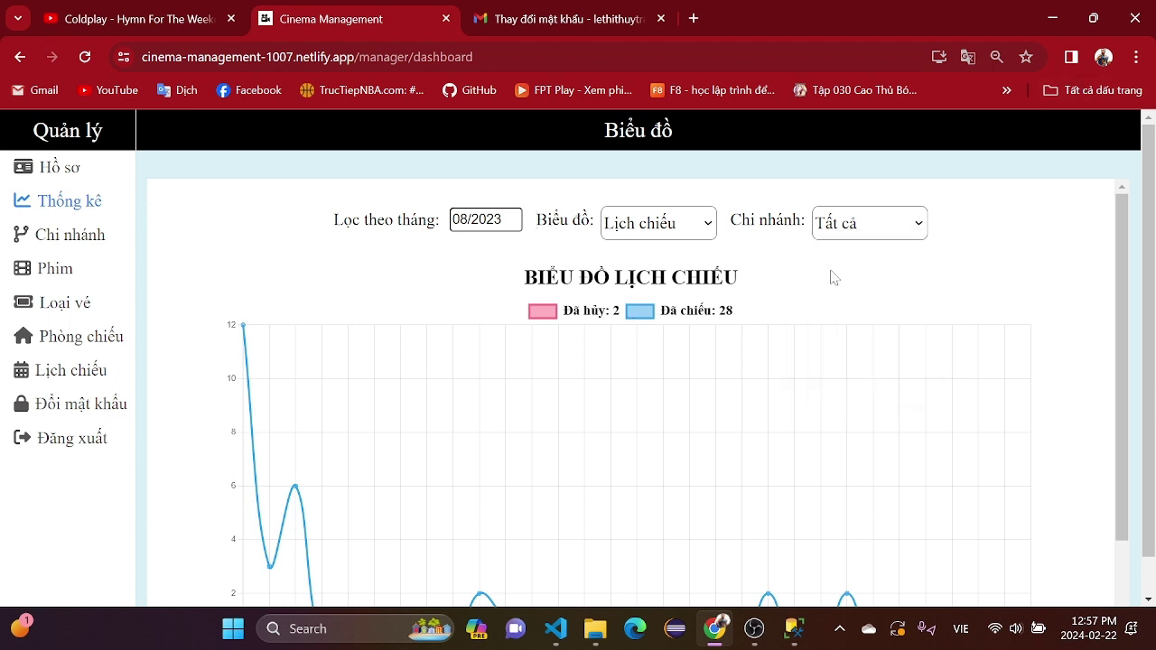
click(885, 231)
click(862, 292)
click(888, 233)
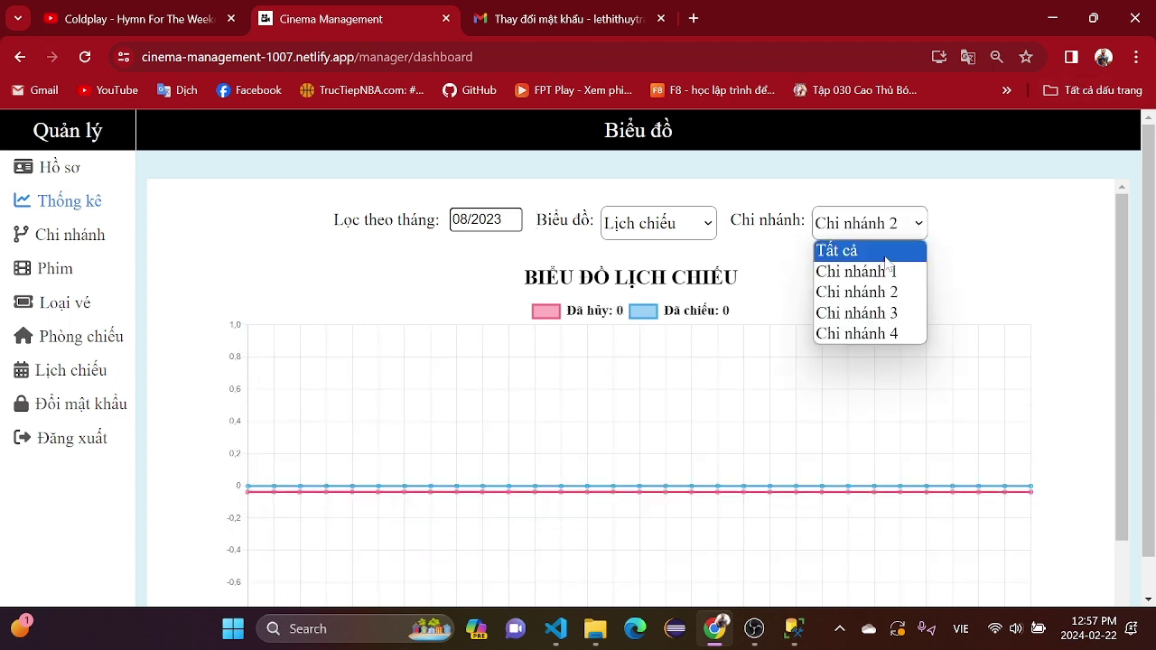
click(857, 313)
click(496, 220)
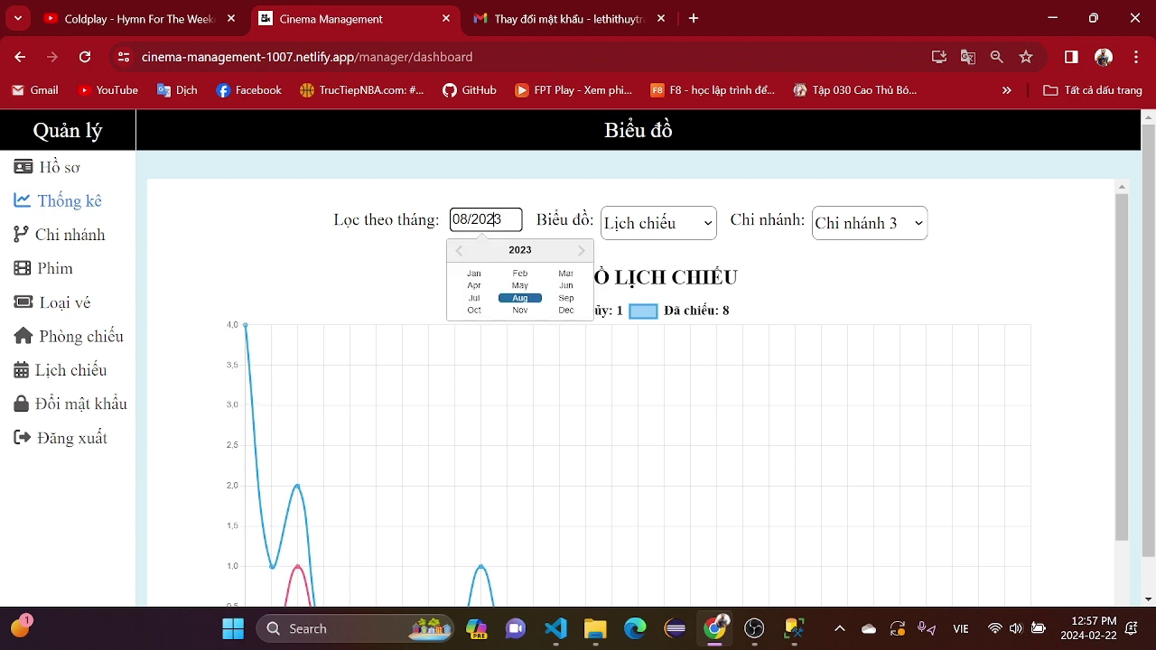
- Switch to the Phòng chiếu chart, showing Máy lạnh 2 for October 2023
click(639, 224)
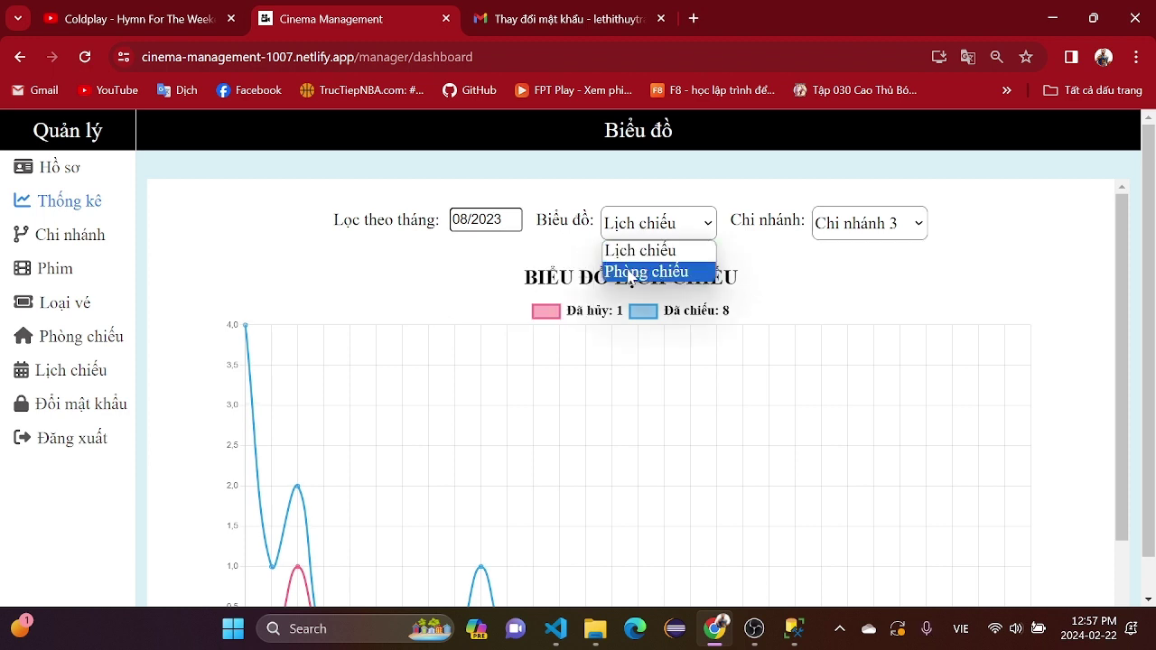
click(629, 273)
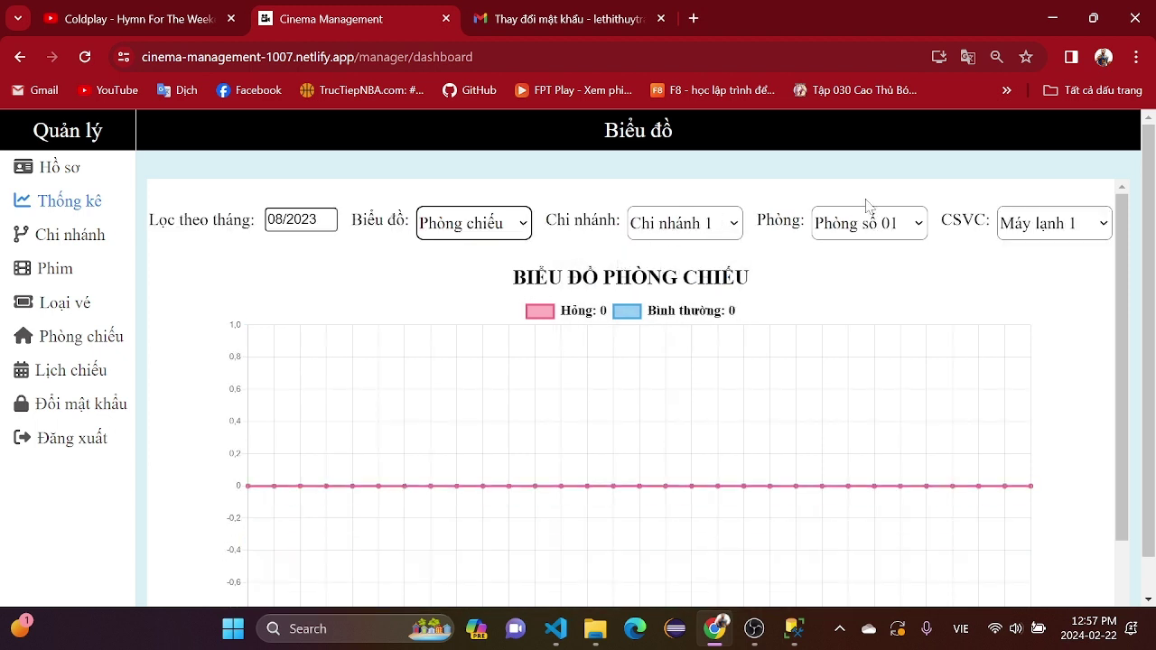
click(1038, 226)
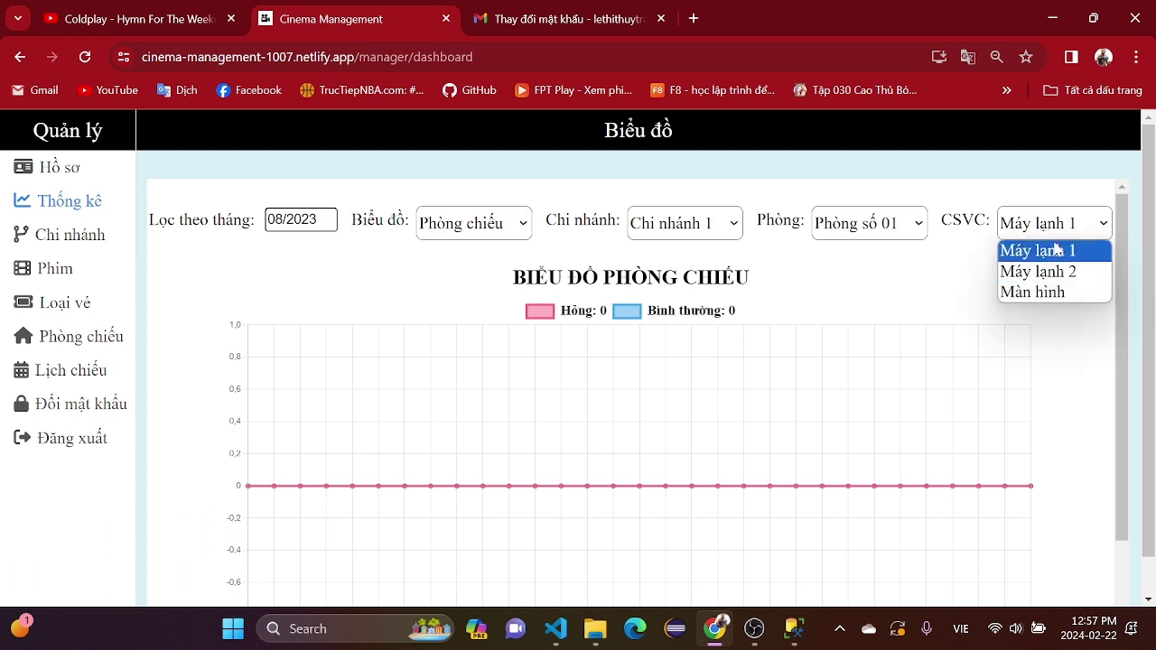
click(1056, 271)
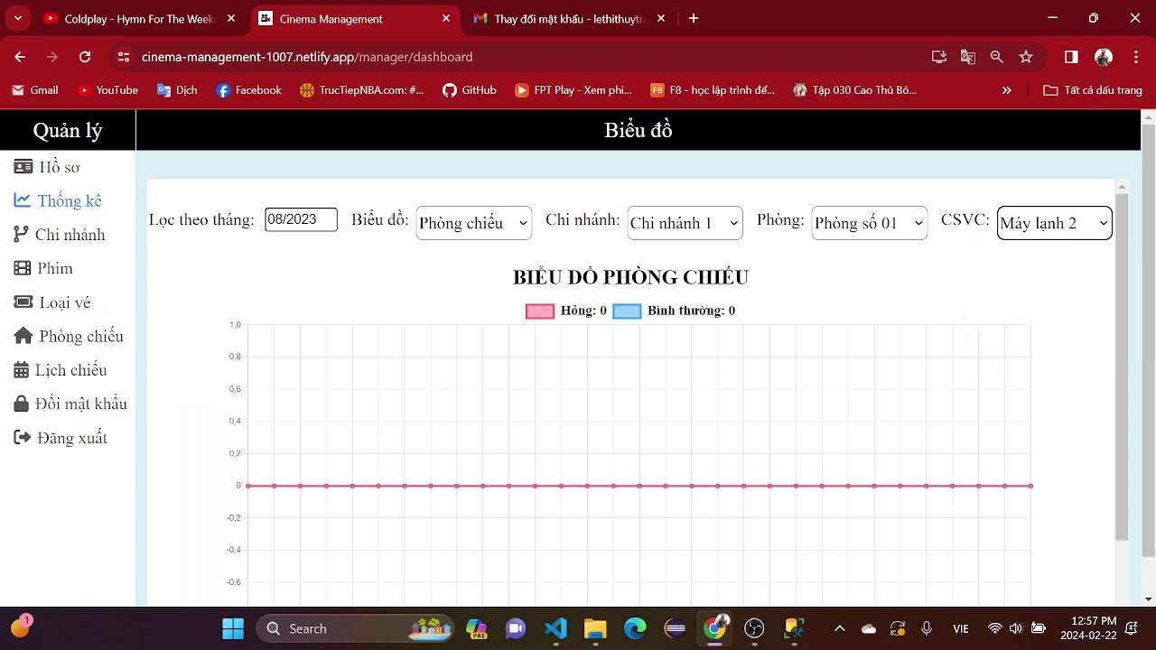
click(311, 219)
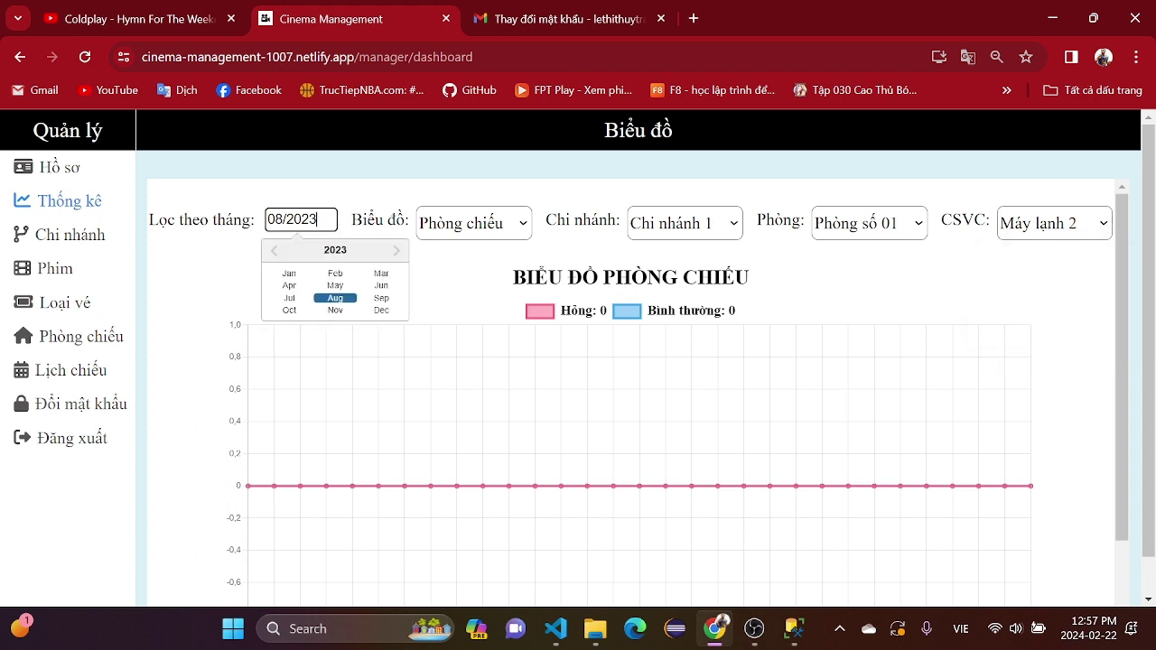
click(289, 310)
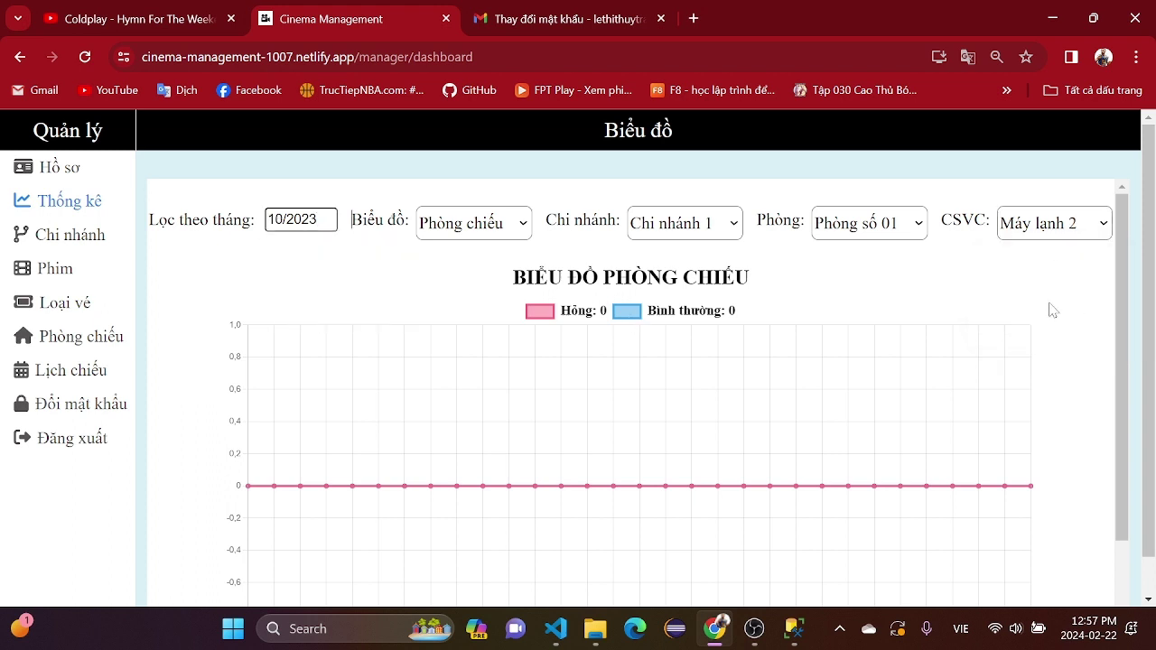
- Change the charted equipment to Máy lạnh 1, then to Màn hình
click(1000, 226)
click(1026, 251)
click(1036, 233)
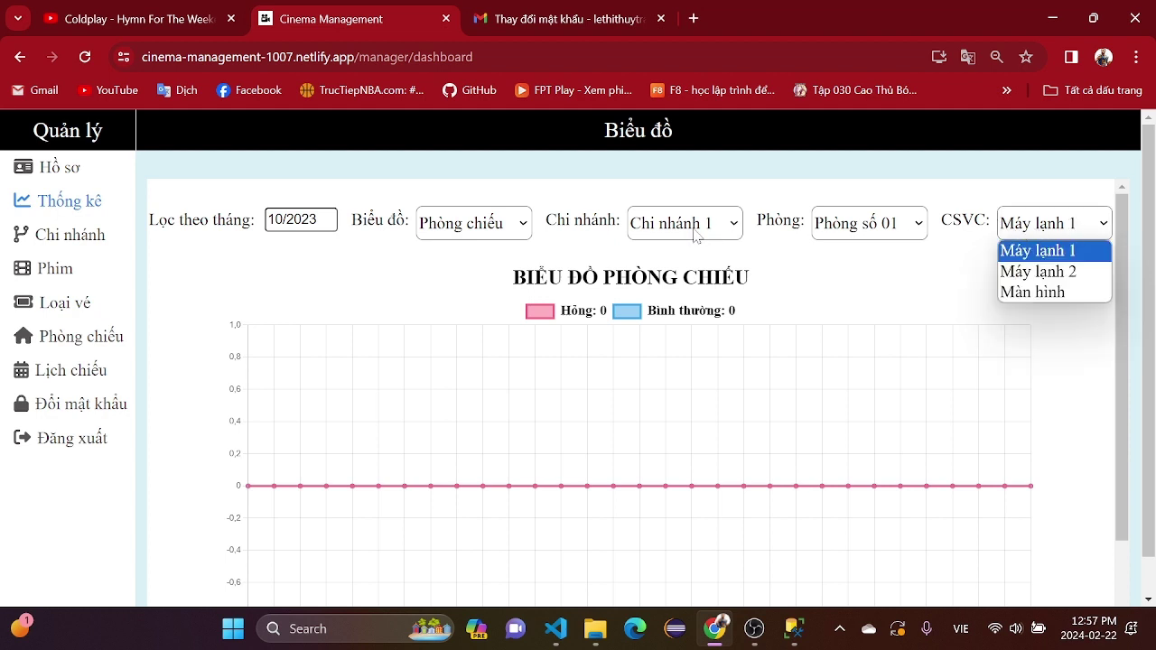
click(698, 236)
click(1054, 224)
click(1060, 294)
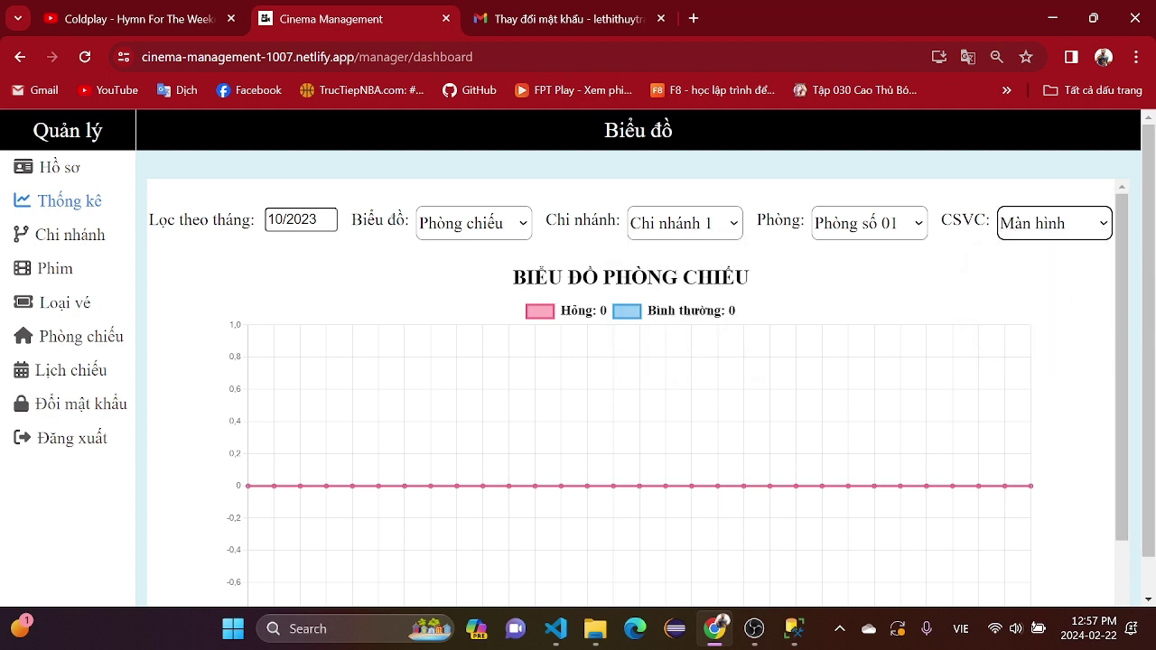
- Chart Phòng số 02 for Chi nhánh 2, then for Chi nhánh 1
click(723, 228)
click(682, 271)
click(888, 240)
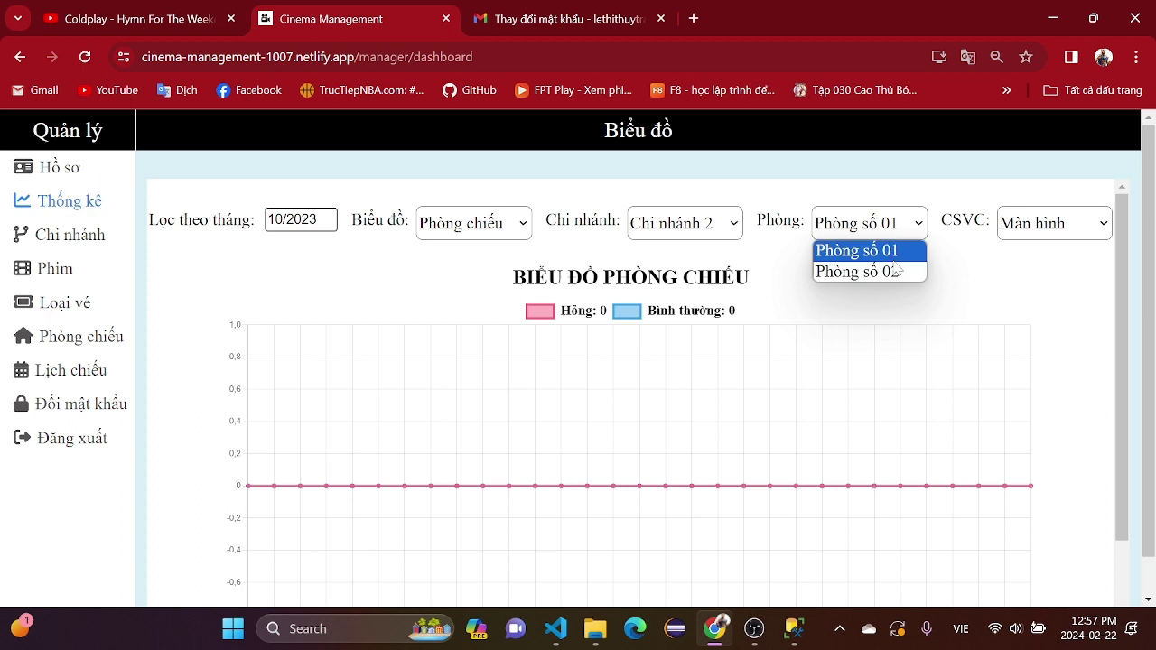
click(896, 271)
click(729, 233)
click(729, 250)
click(873, 237)
click(880, 271)
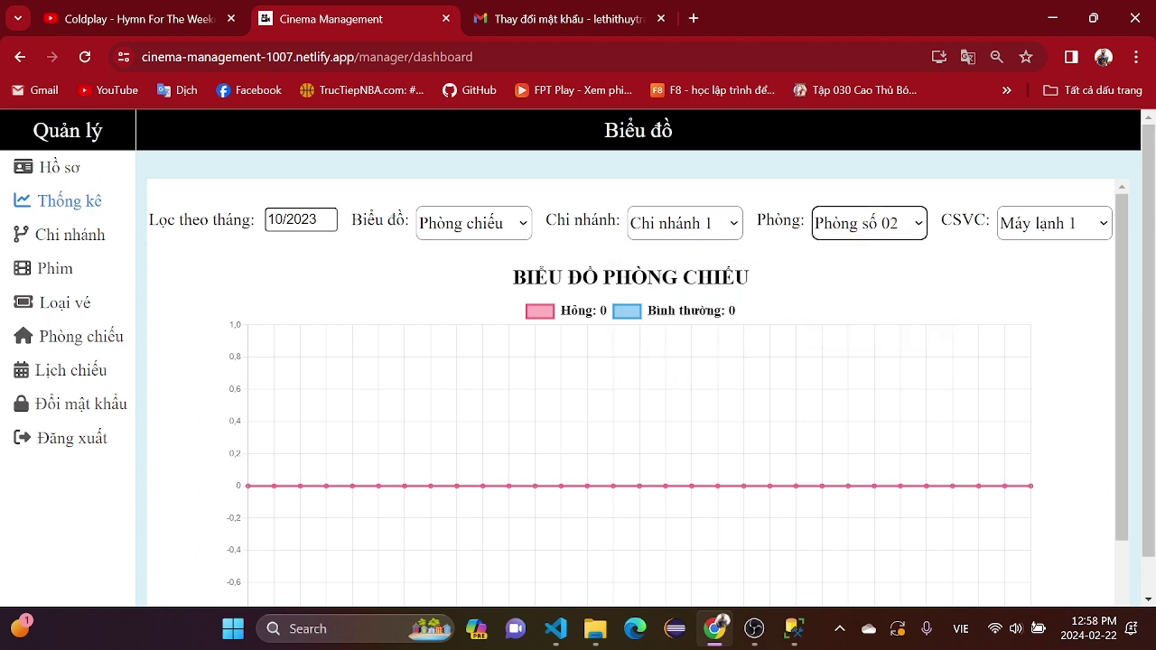
- Filter the chart to September 2023 and switch it to Phòng số 01
click(303, 219)
click(381, 304)
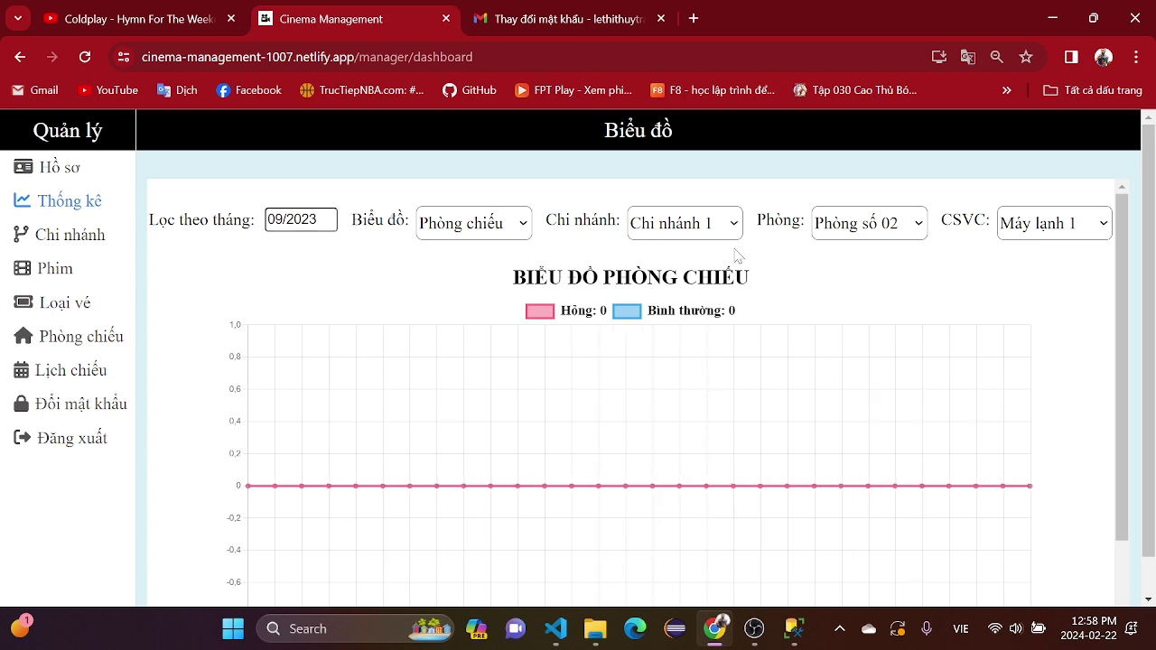
click(875, 255)
click(1054, 223)
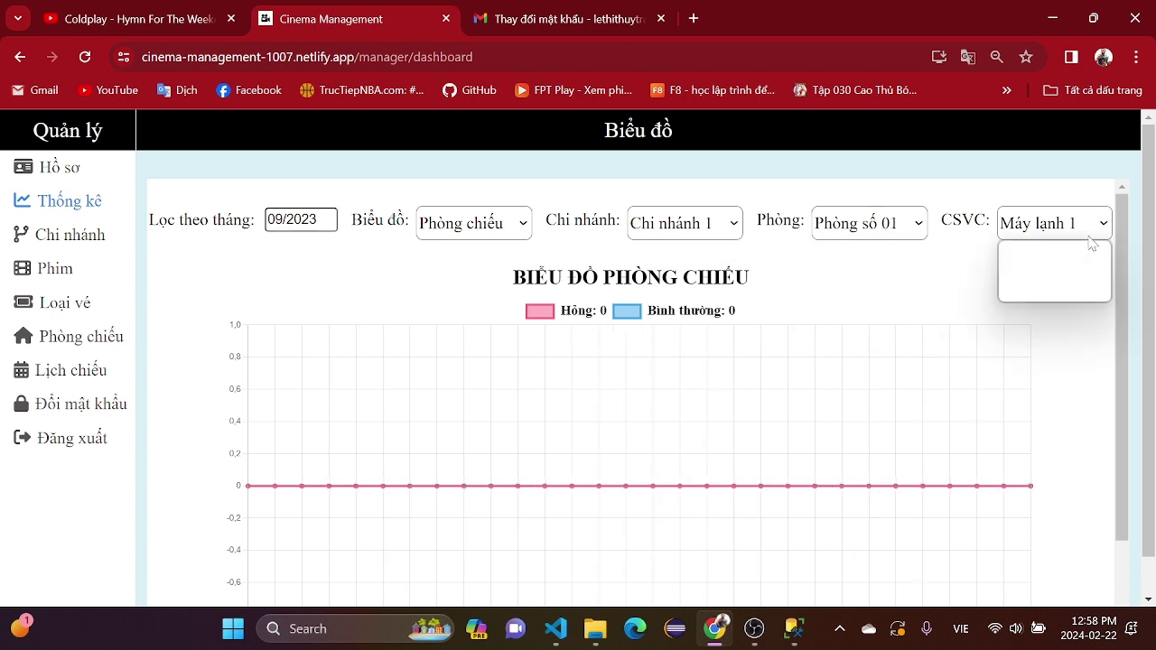
click(1039, 274)
- Try Chi nhánh 2 and 3, then go back to Chi nhánh 1 with Phòng số 01
click(722, 224)
click(688, 272)
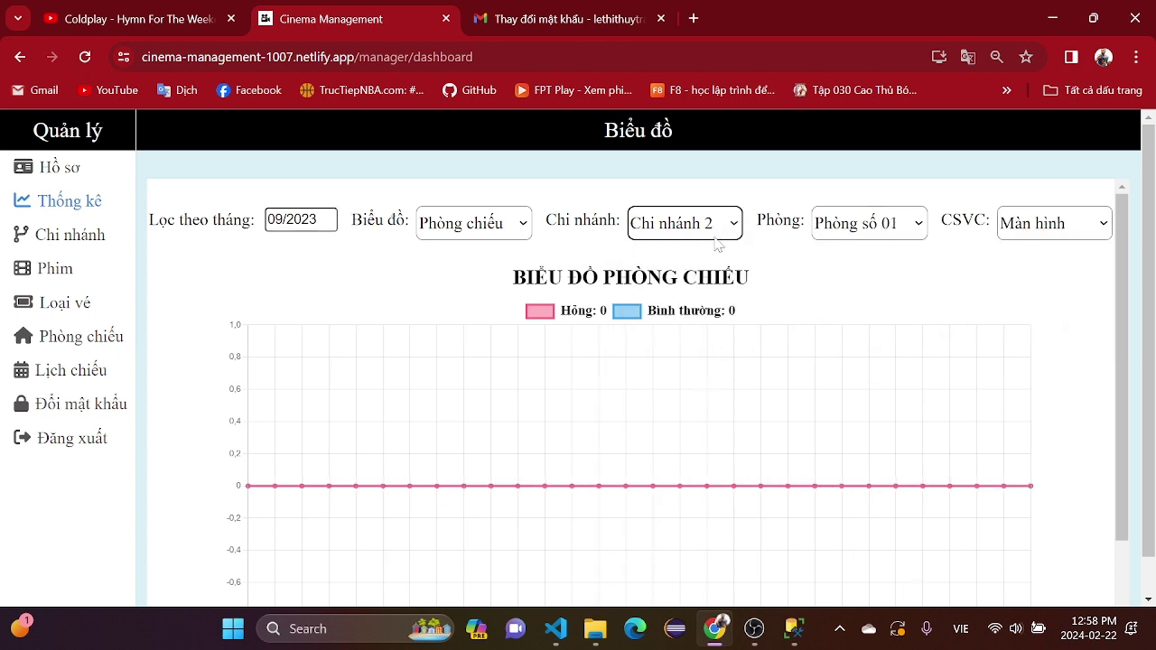
click(714, 226)
click(688, 292)
click(698, 221)
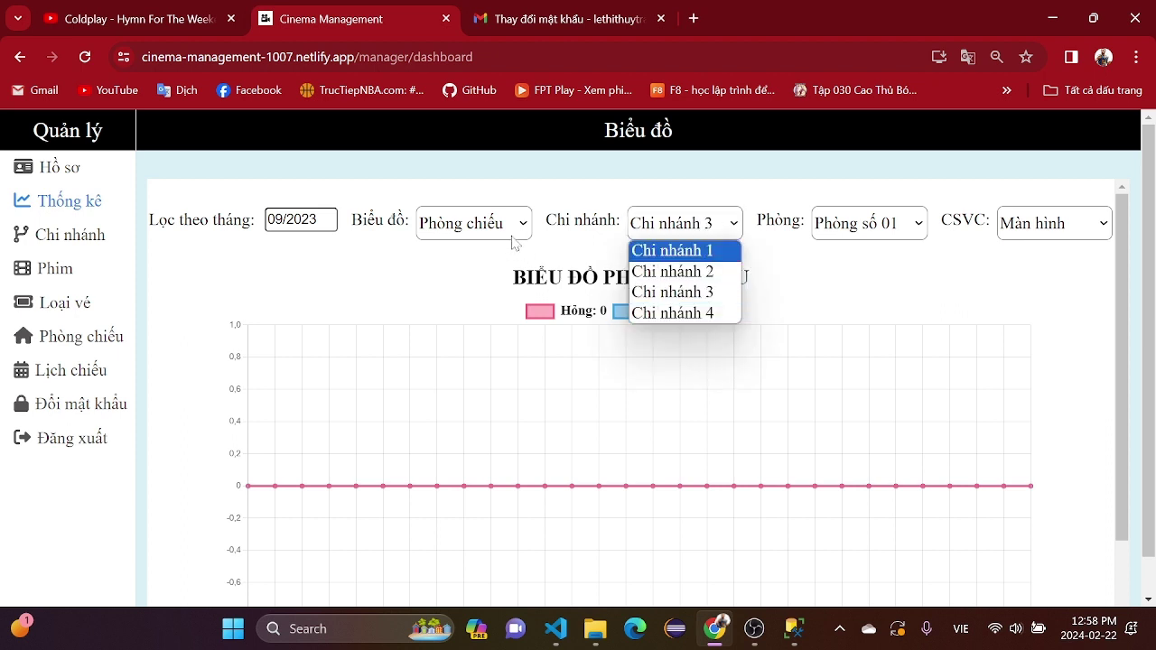
click(513, 237)
click(653, 237)
click(673, 250)
click(888, 226)
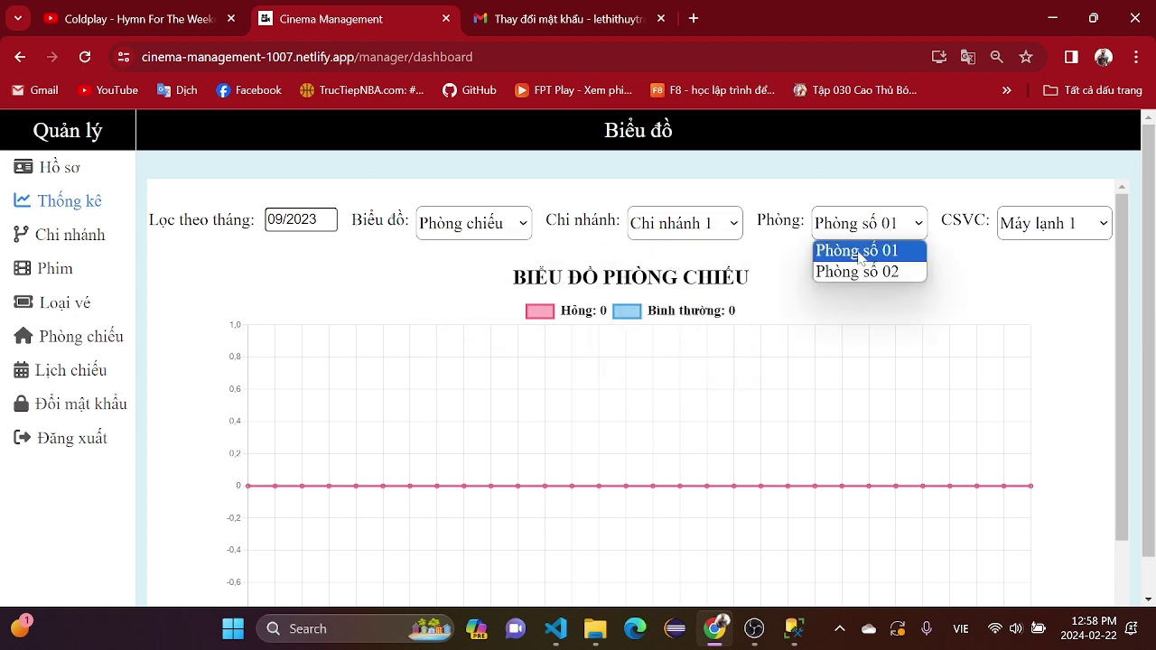
click(876, 255)
- Chart Máy lạnh 2 for October 2023
click(1001, 226)
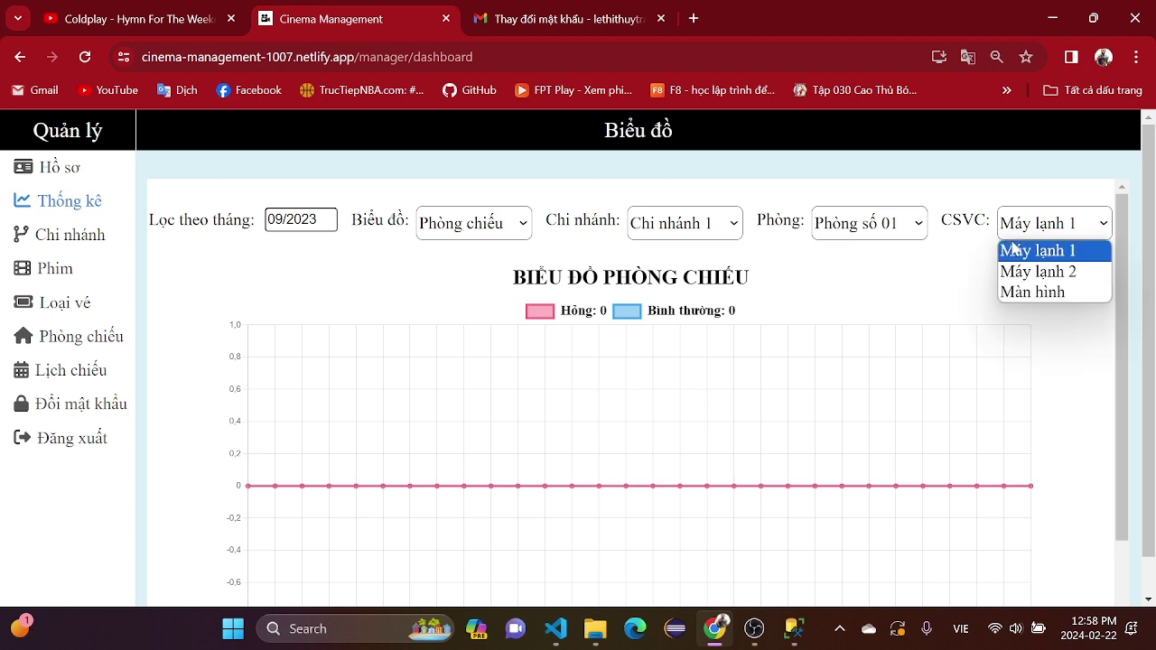
click(1022, 272)
click(1035, 223)
click(737, 230)
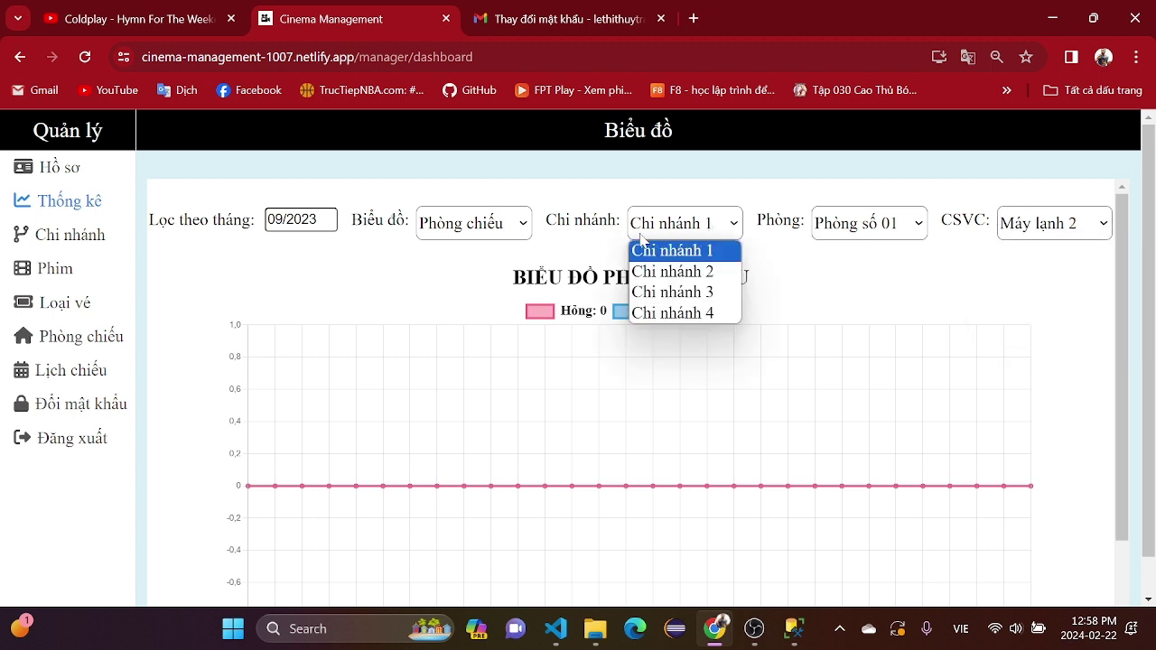
click(267, 218)
click(303, 311)
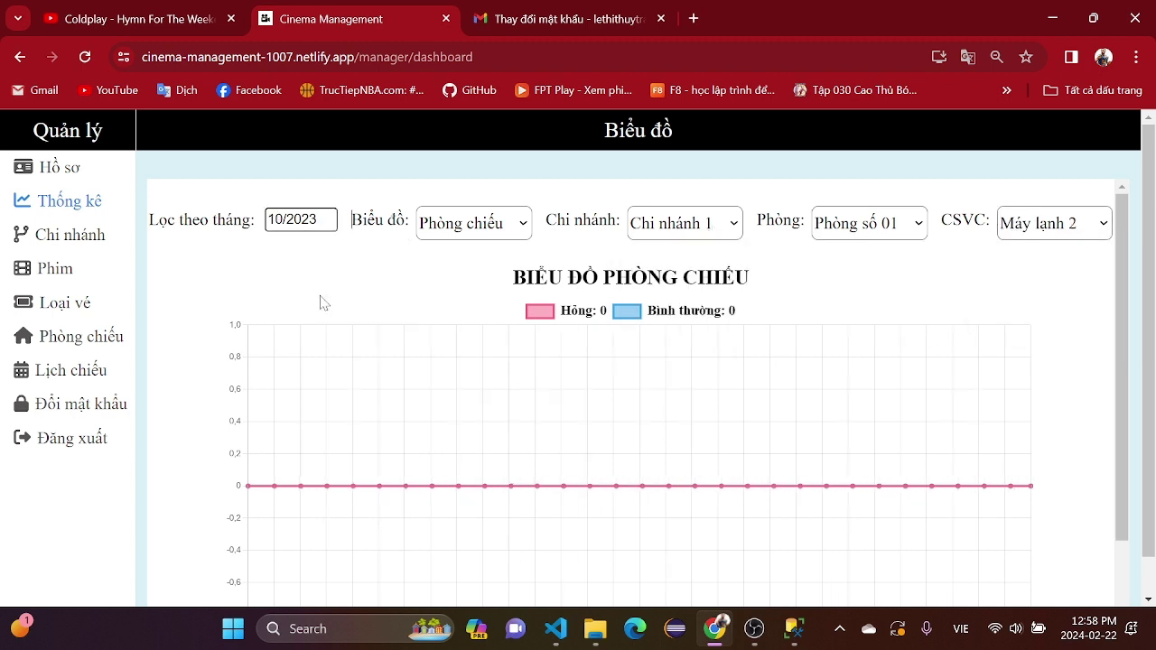
- Go back to Máy lạnh 1 in Chi nhánh 1 and set the month to November 2023
click(1054, 233)
click(1043, 251)
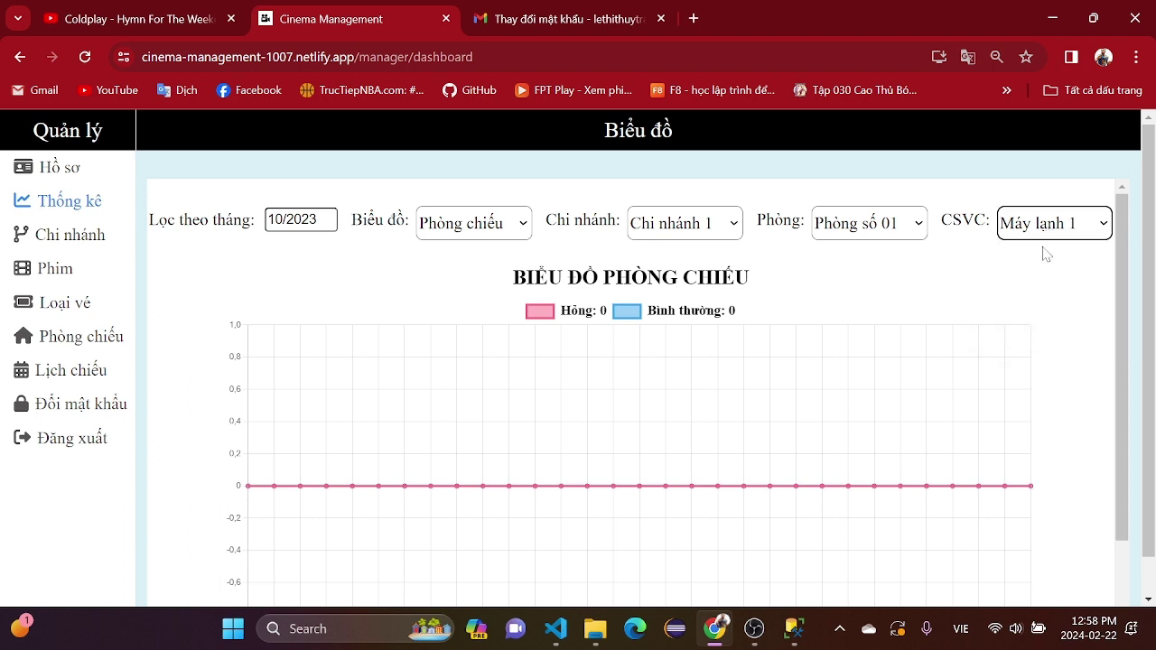
click(916, 230)
click(683, 236)
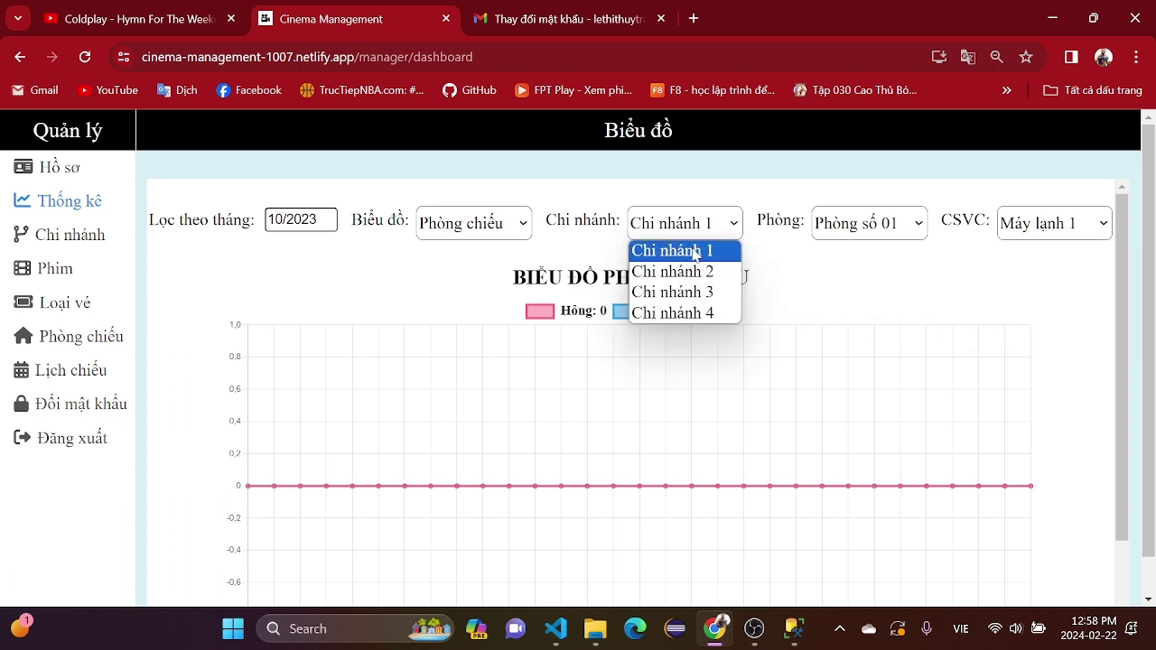
click(694, 258)
click(298, 219)
click(336, 296)
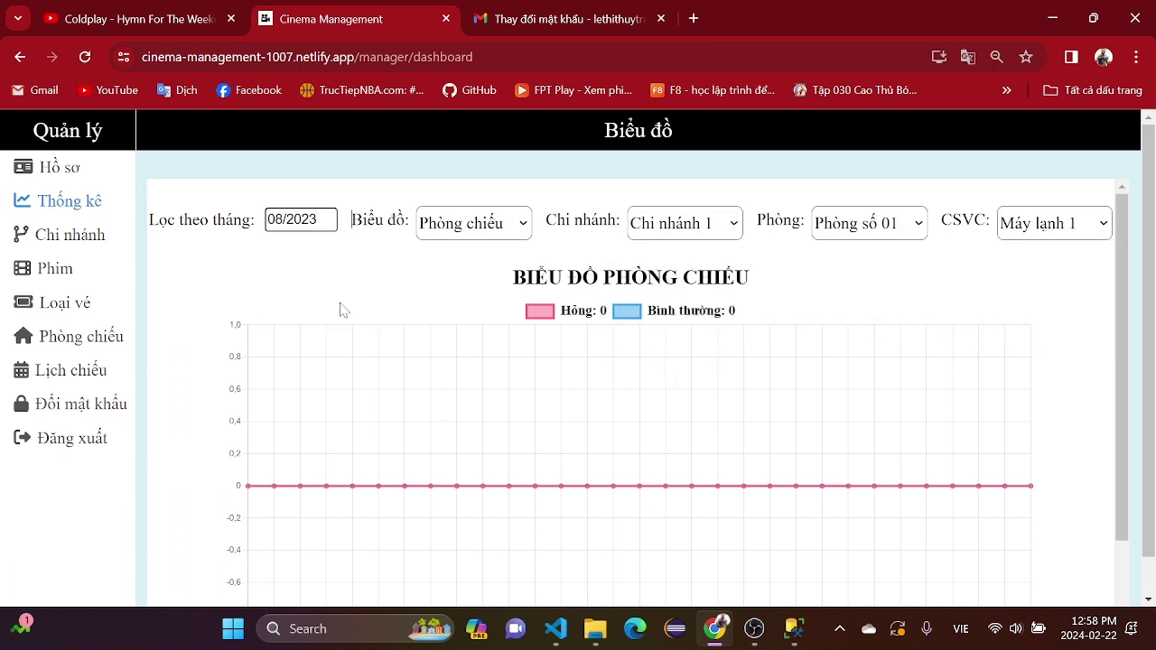
click(298, 220)
click(337, 312)
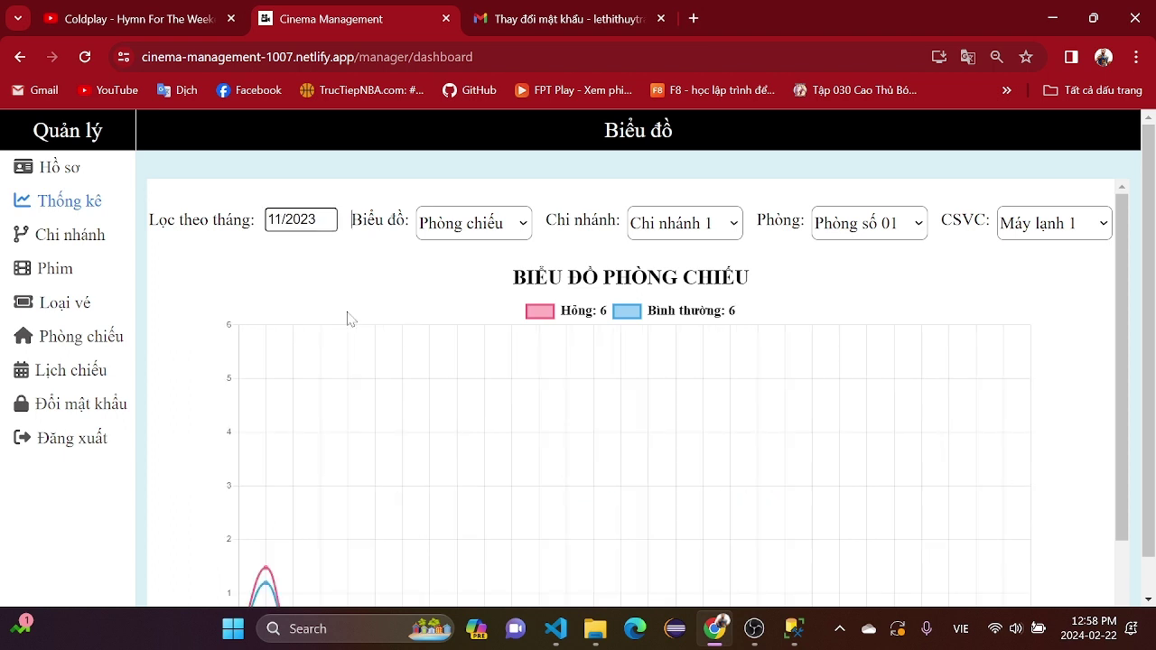
- Review the room chart, then switch the equipment to Màn hình
scroll(713, 298, down, 1)
scroll(732, 292, up, 1)
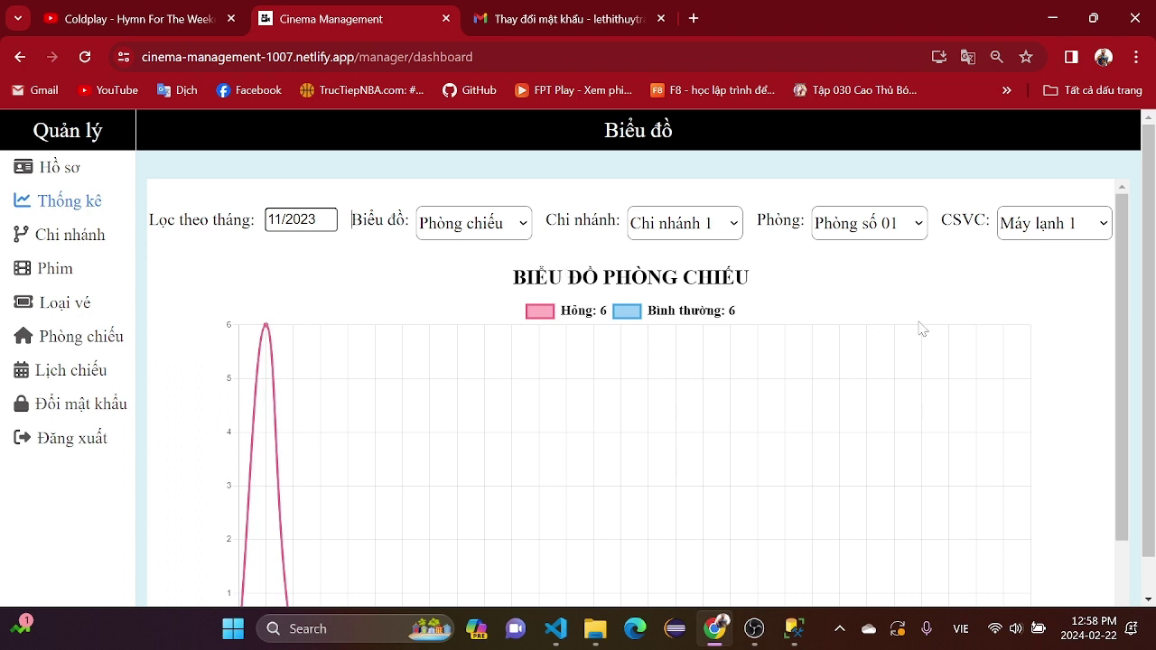
scroll(315, 305, down, 1)
scroll(480, 392, up, 1)
scroll(542, 390, down, 2)
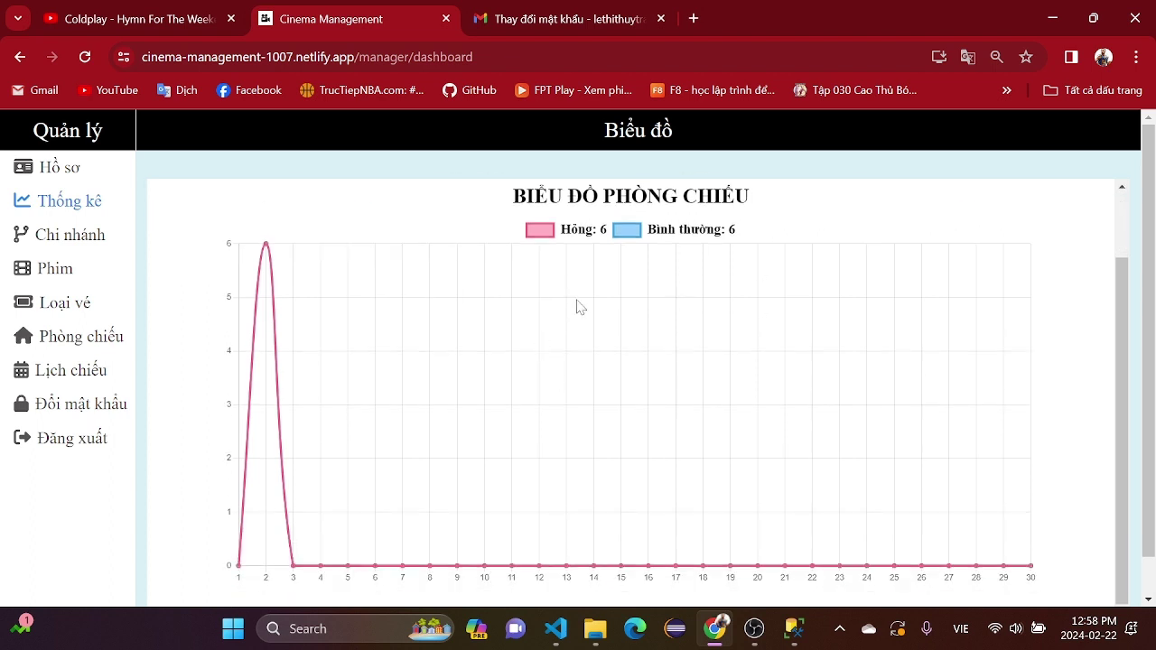
scroll(903, 307, up, 2)
click(1030, 223)
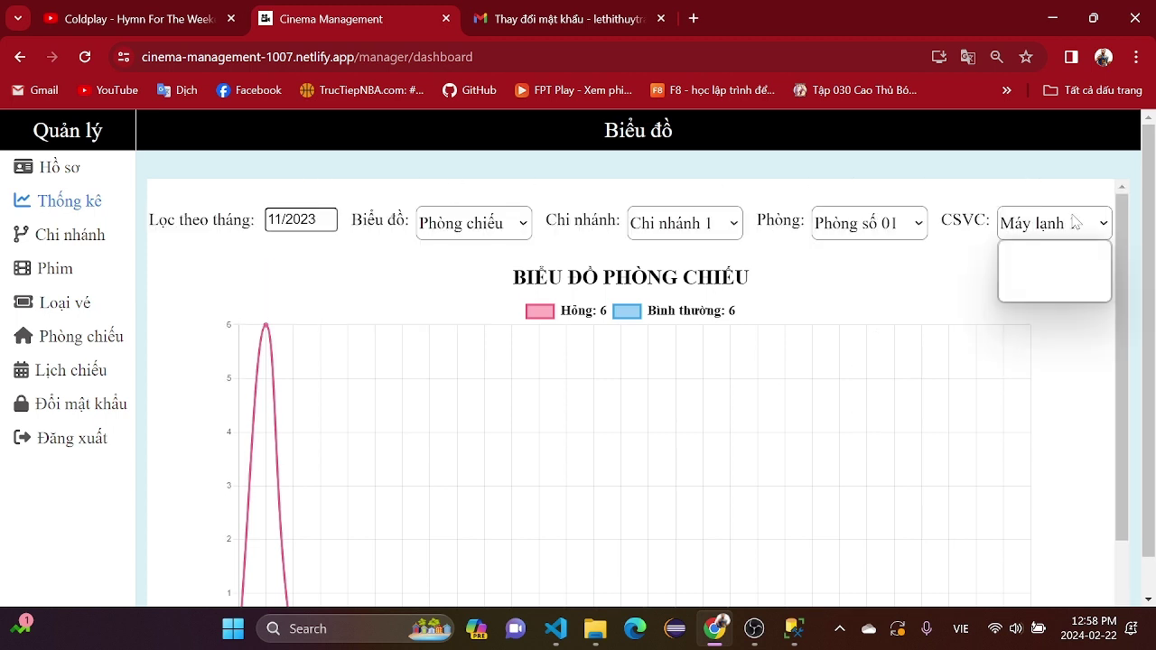
click(1057, 273)
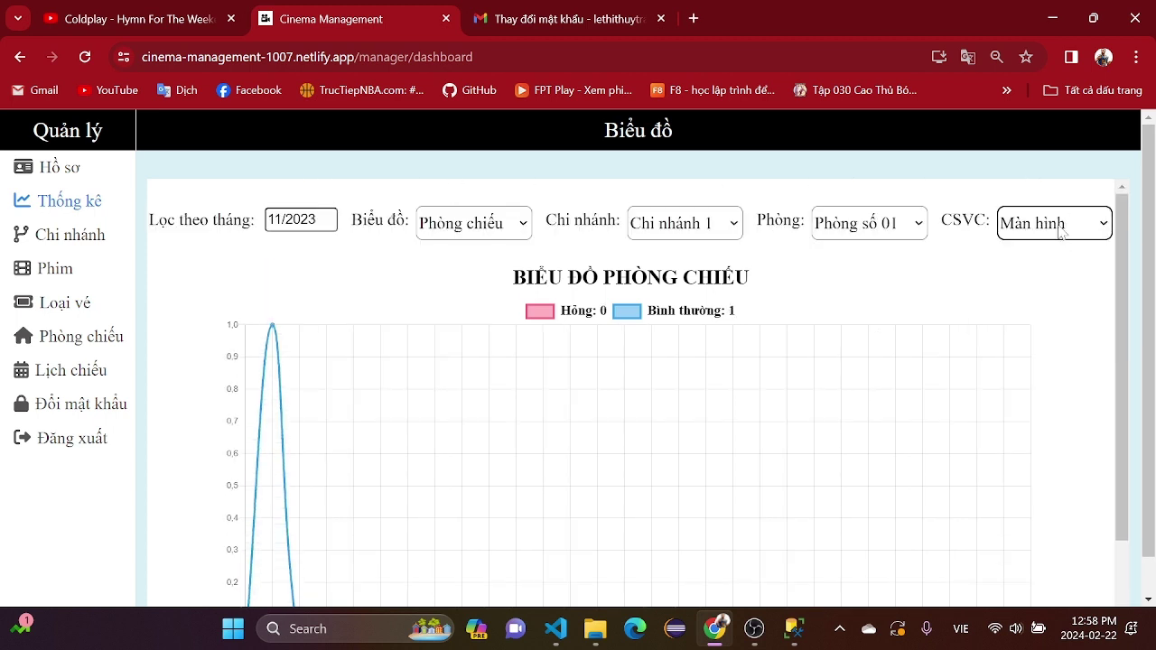
- Try December 2023 and Phòng số 02, then go back to November 2023 and Phòng số 01
click(261, 226)
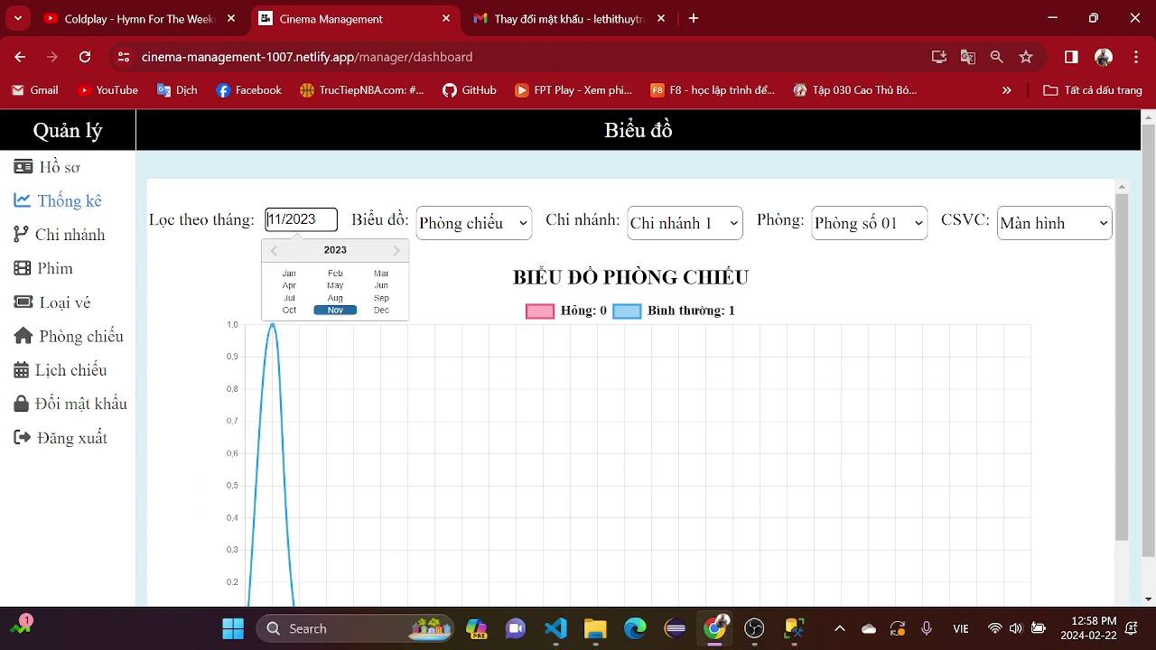
click(382, 312)
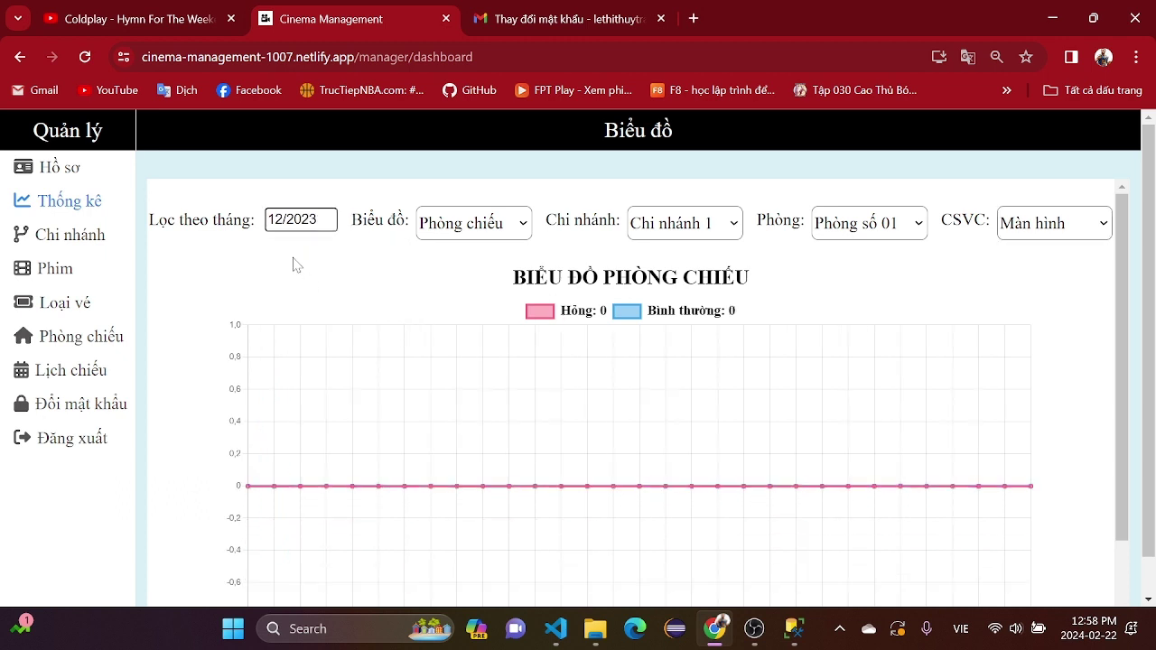
click(307, 226)
click(336, 309)
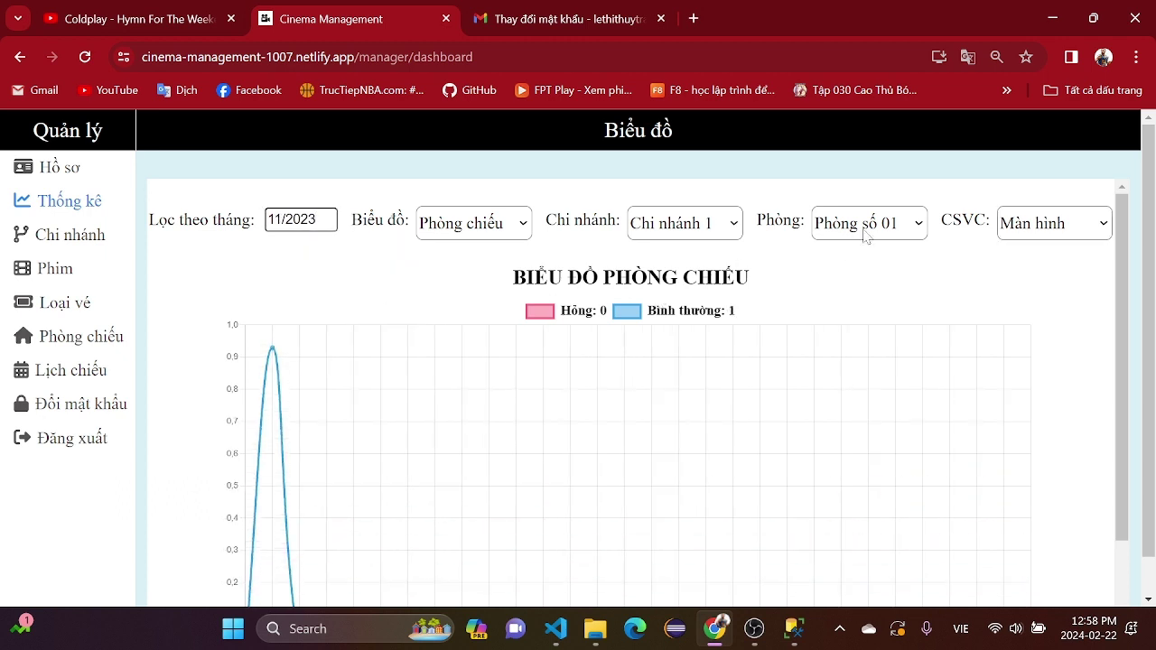
click(905, 225)
click(854, 269)
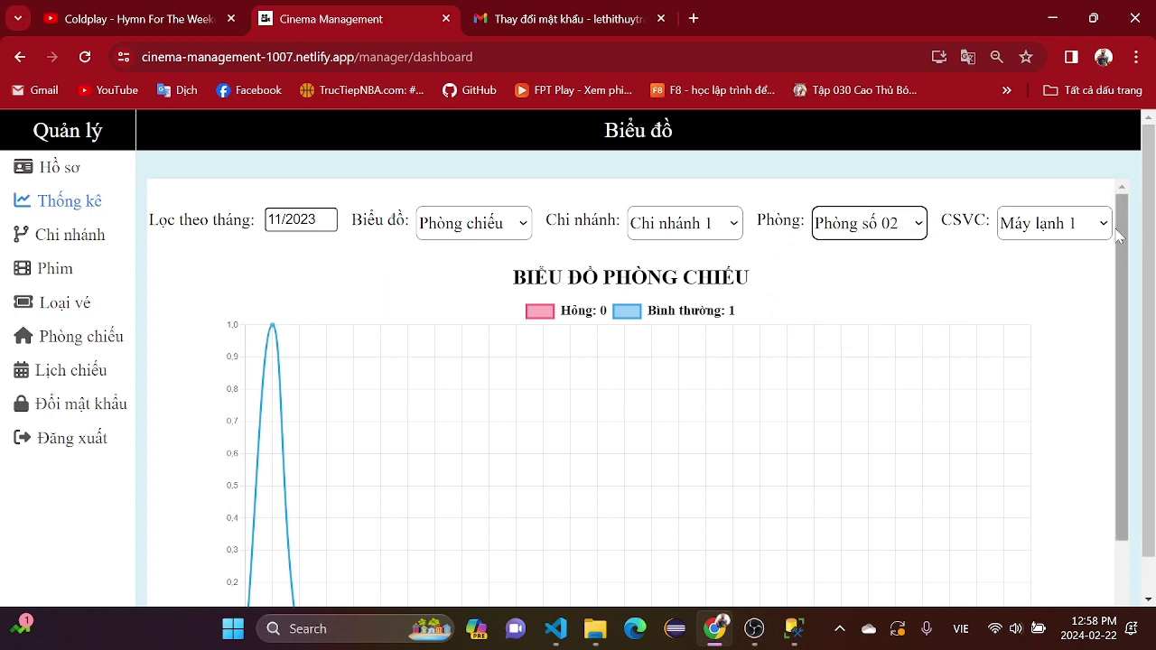
click(907, 233)
click(889, 271)
- Chart Máy lạnh 2 for Phòng số 02, go back to Phòng số 01, then open the branch list
click(908, 226)
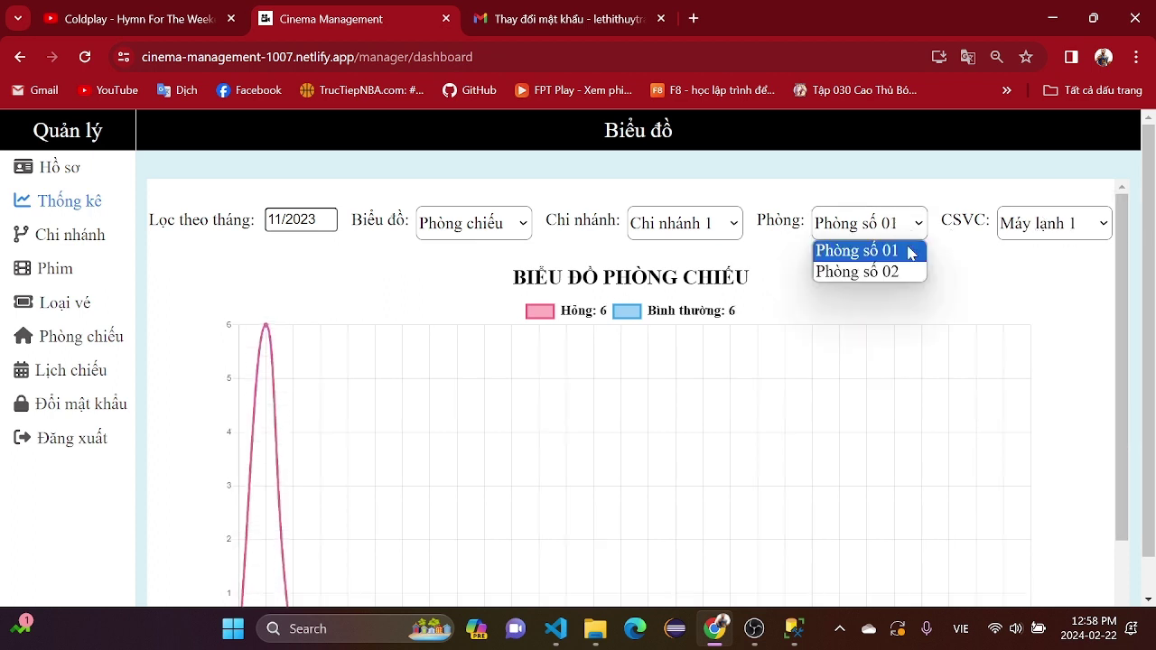
click(903, 270)
click(1053, 224)
click(1057, 272)
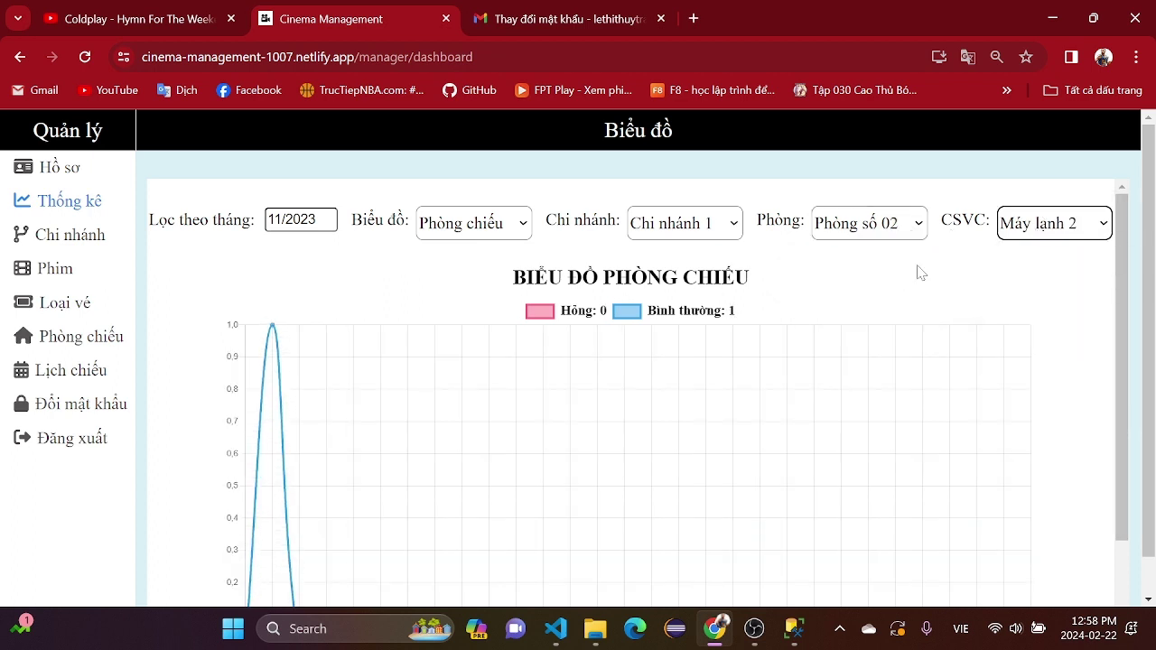
click(907, 224)
click(899, 251)
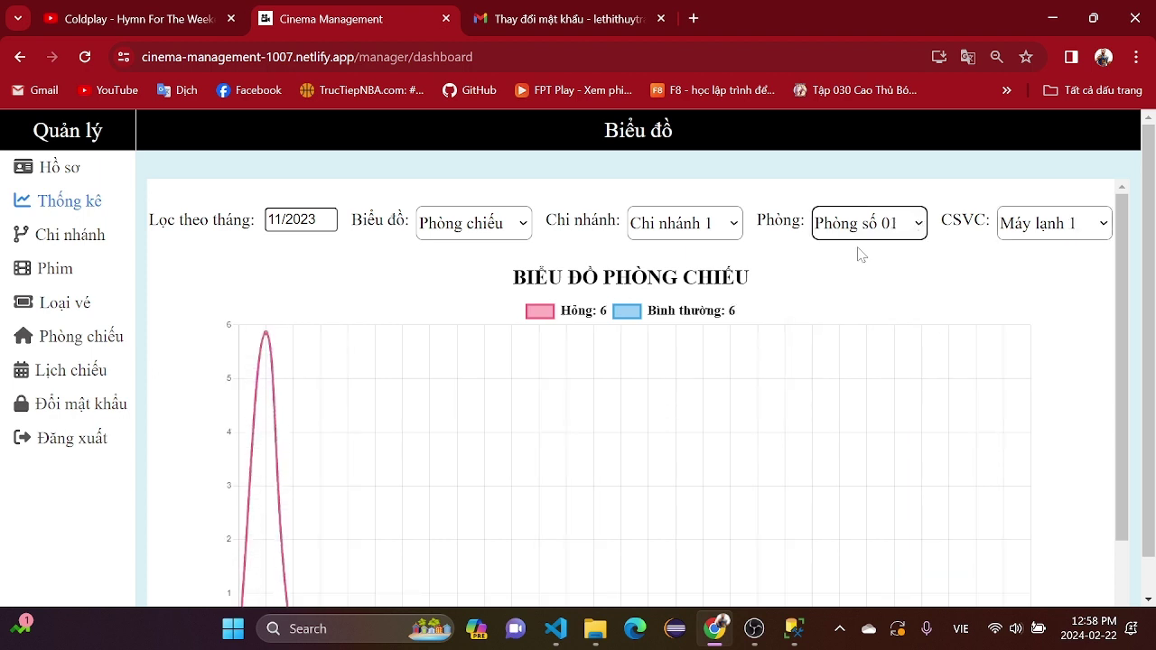
scroll(656, 327, down, 1)
scroll(679, 310, up, 1)
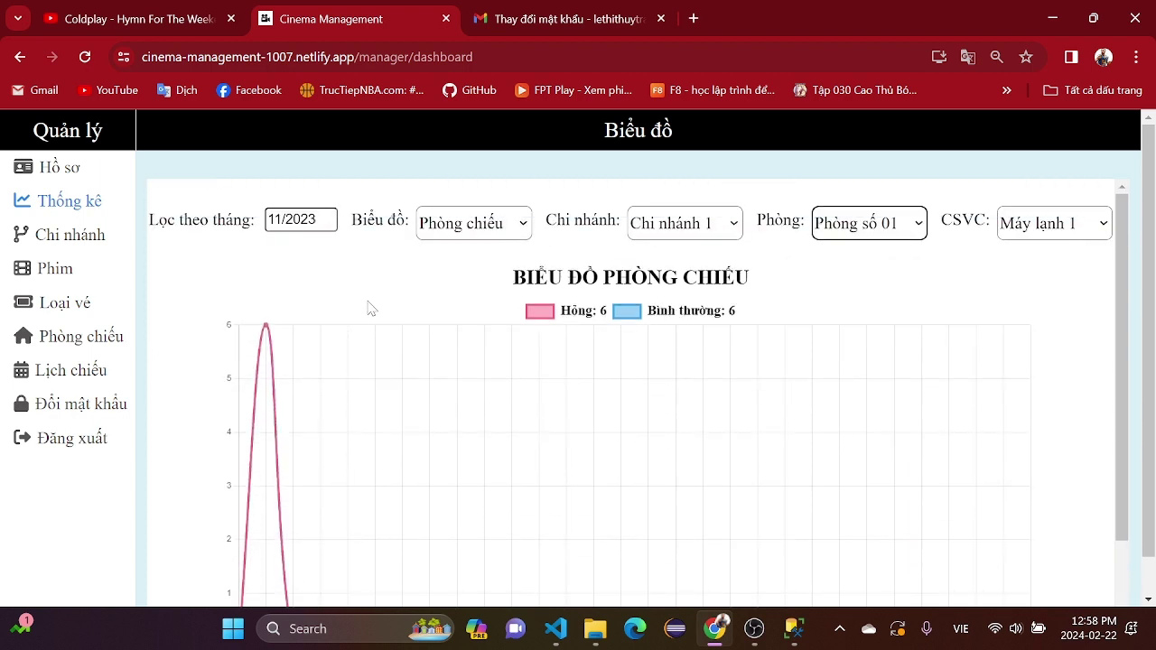
click(80, 239)
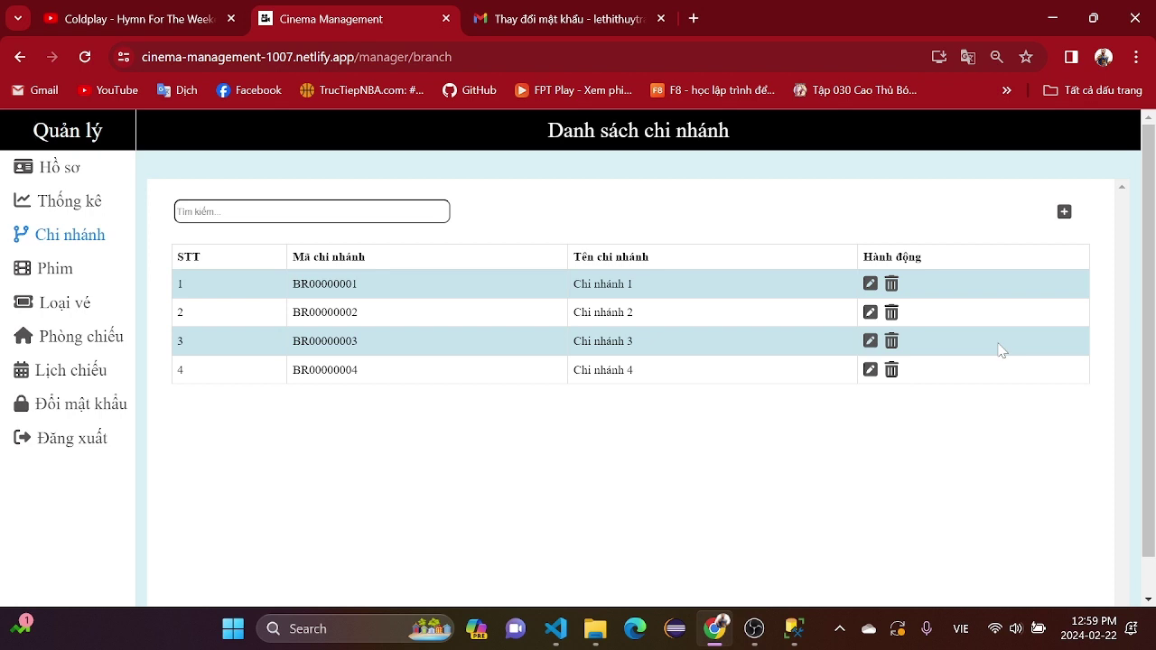
- Open and close Chi nhánh 1's edit form, then confirm deleting it with Có; deletion is refused
click(871, 283)
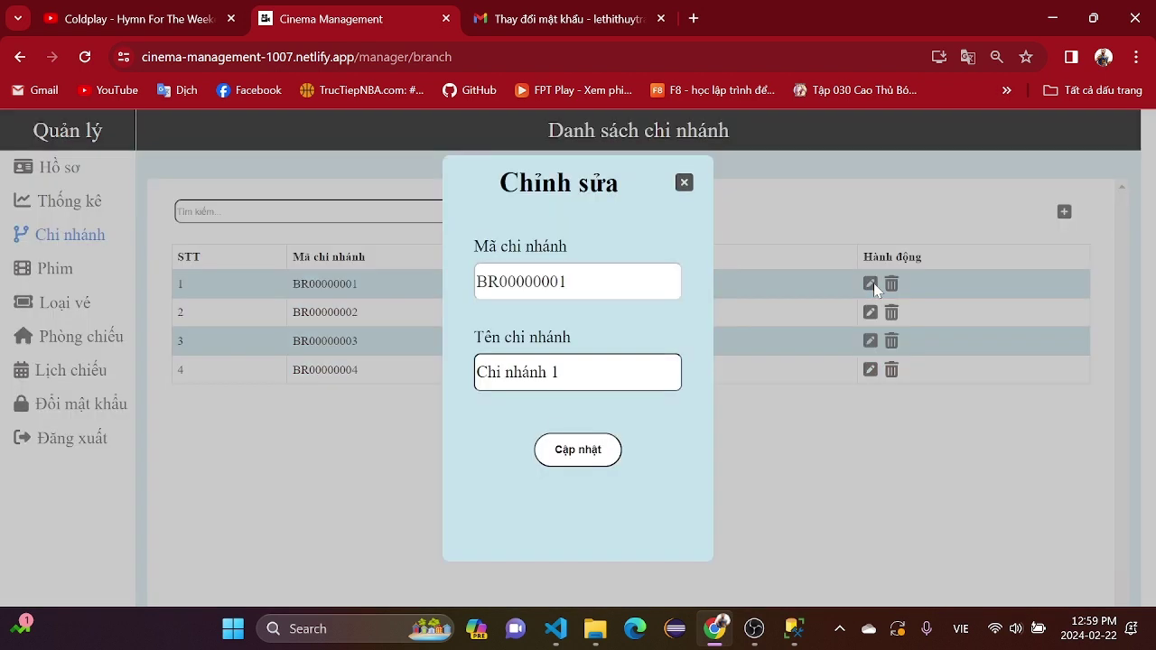
click(684, 182)
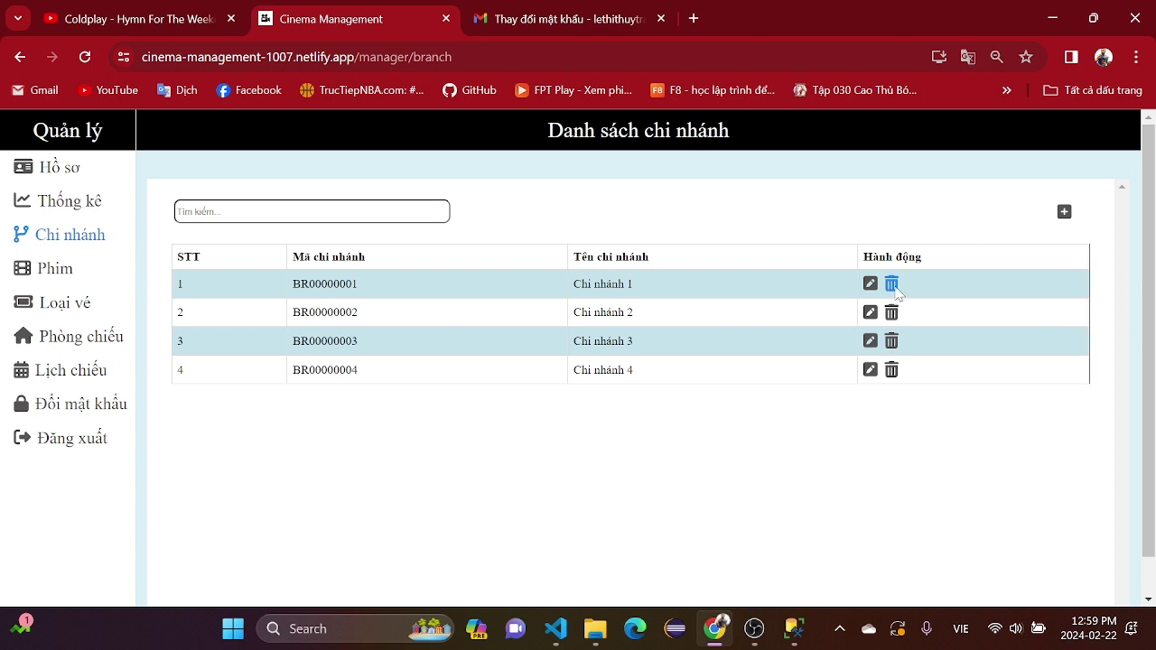
click(891, 284)
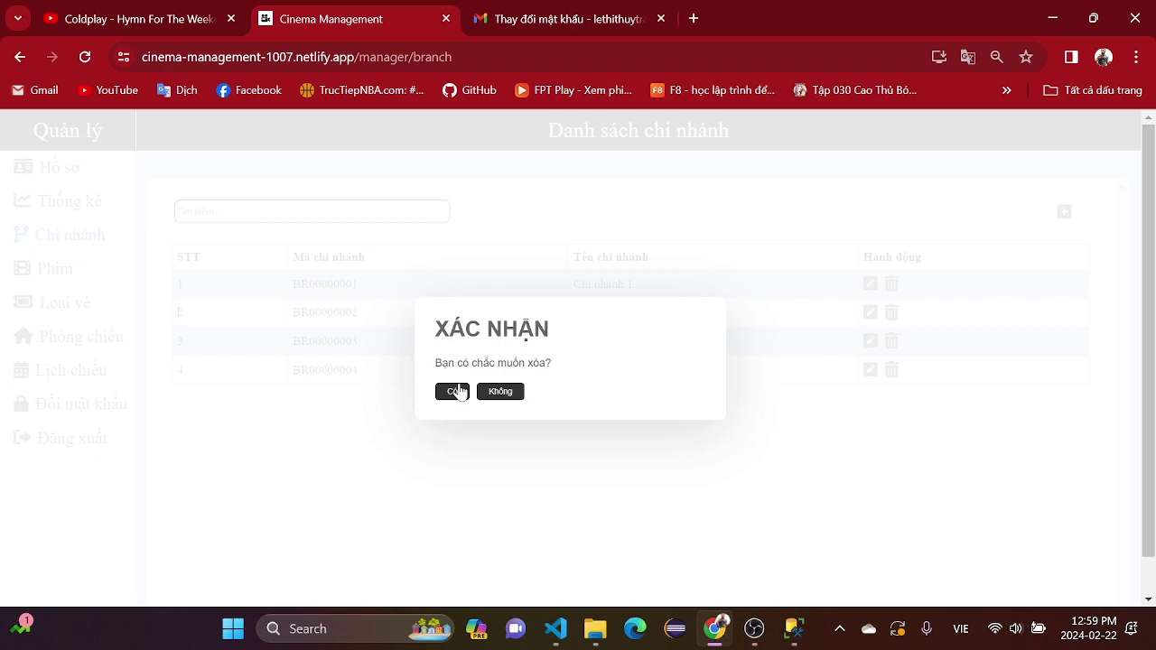
click(457, 391)
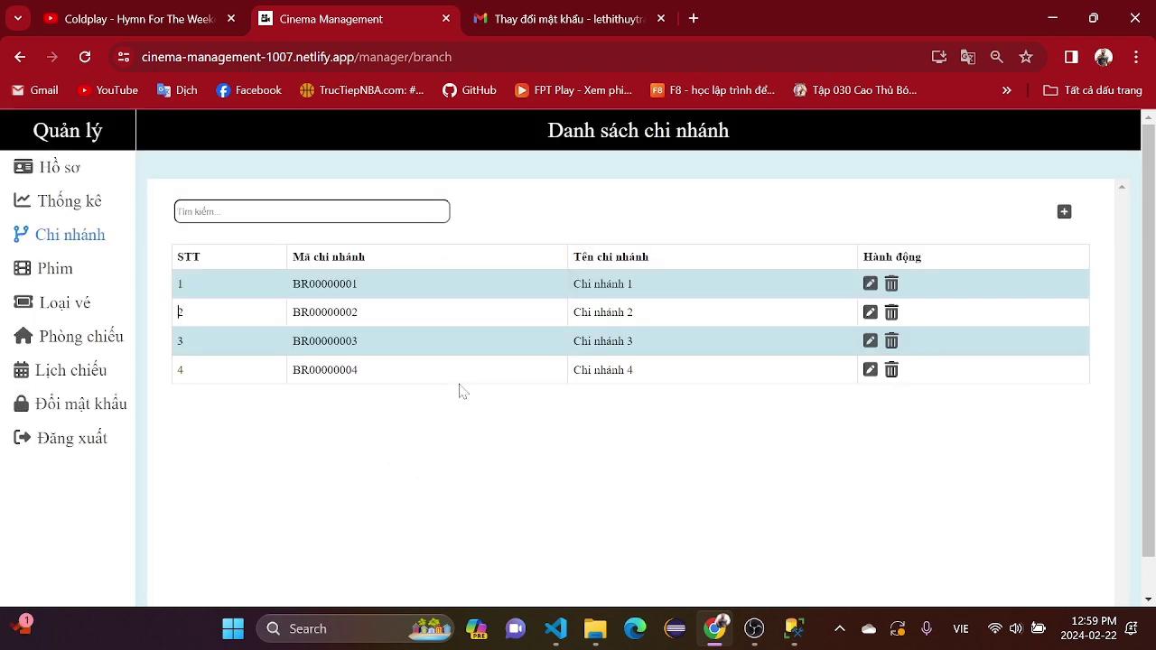
- Add a new branch named Chi nhánh 01 and save it
click(1063, 212)
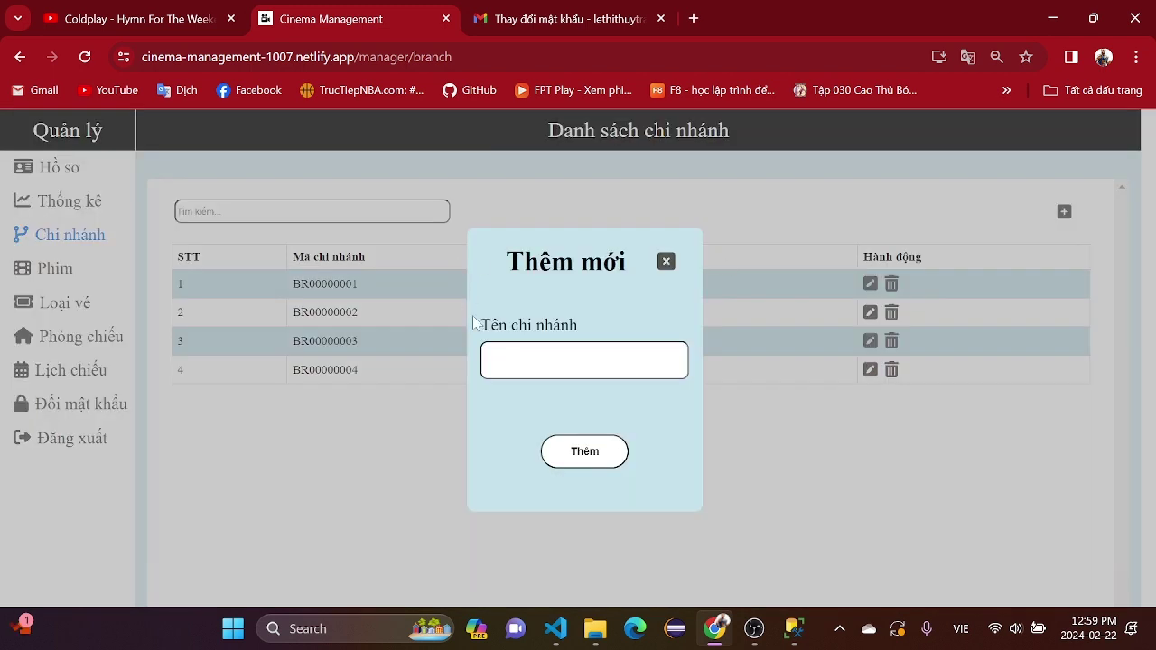
click(609, 409)
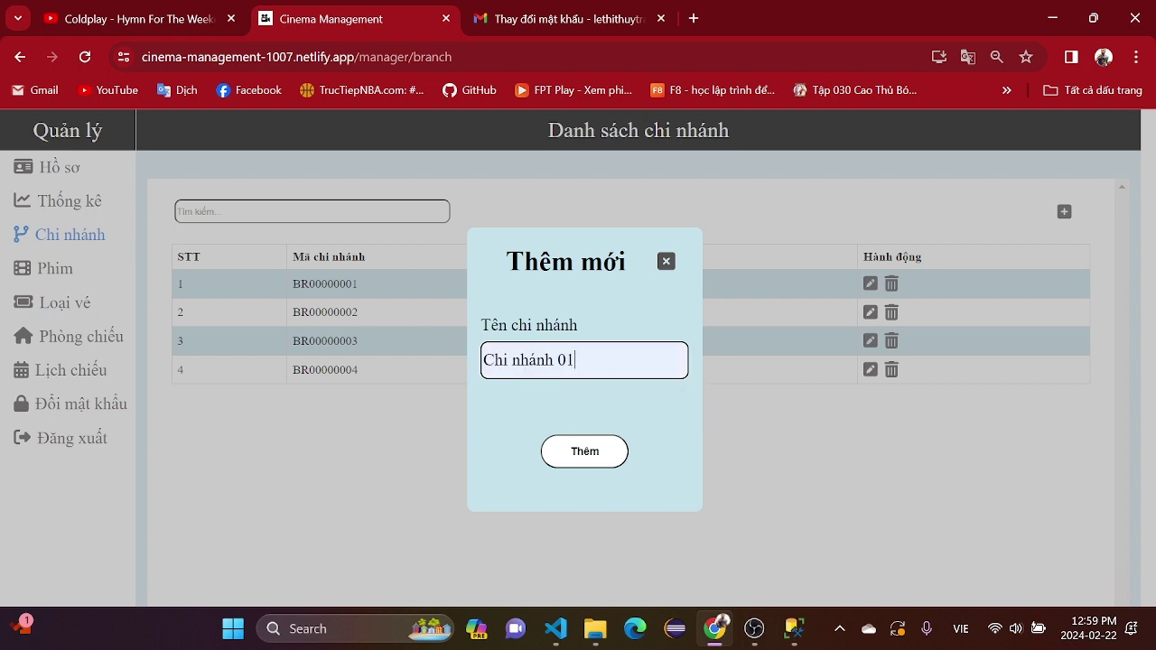
click(583, 466)
click(588, 464)
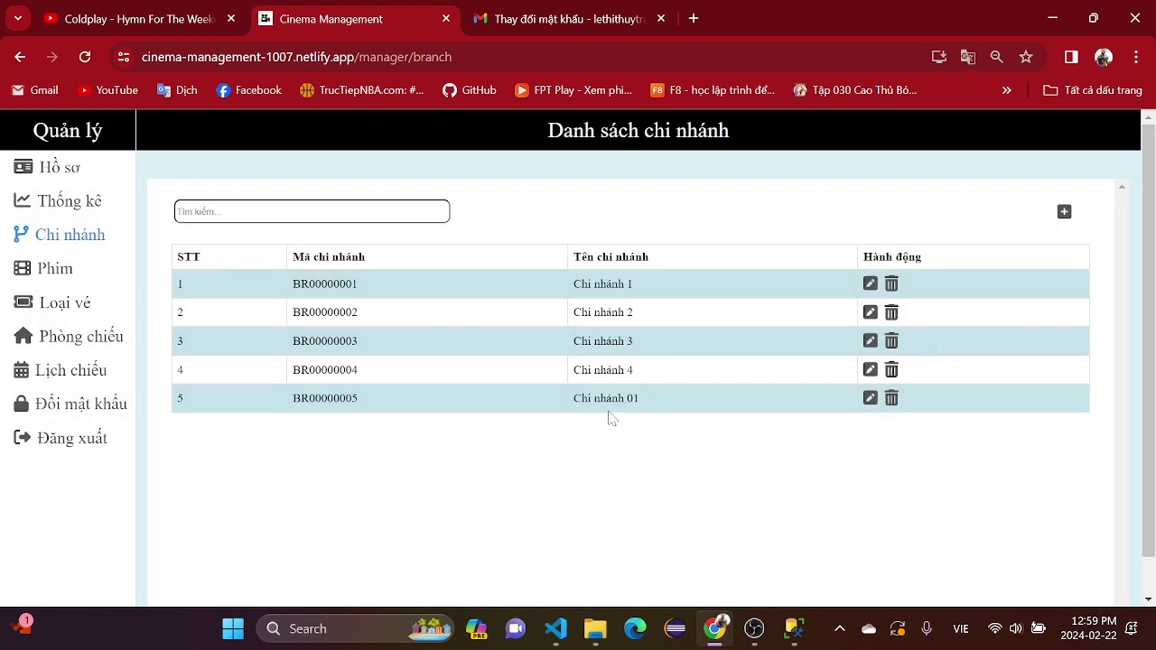
- Retry adding Chi nhánh 01 to see the duplicate-name error, then delete the new branch
click(1065, 212)
click(578, 359)
click(565, 412)
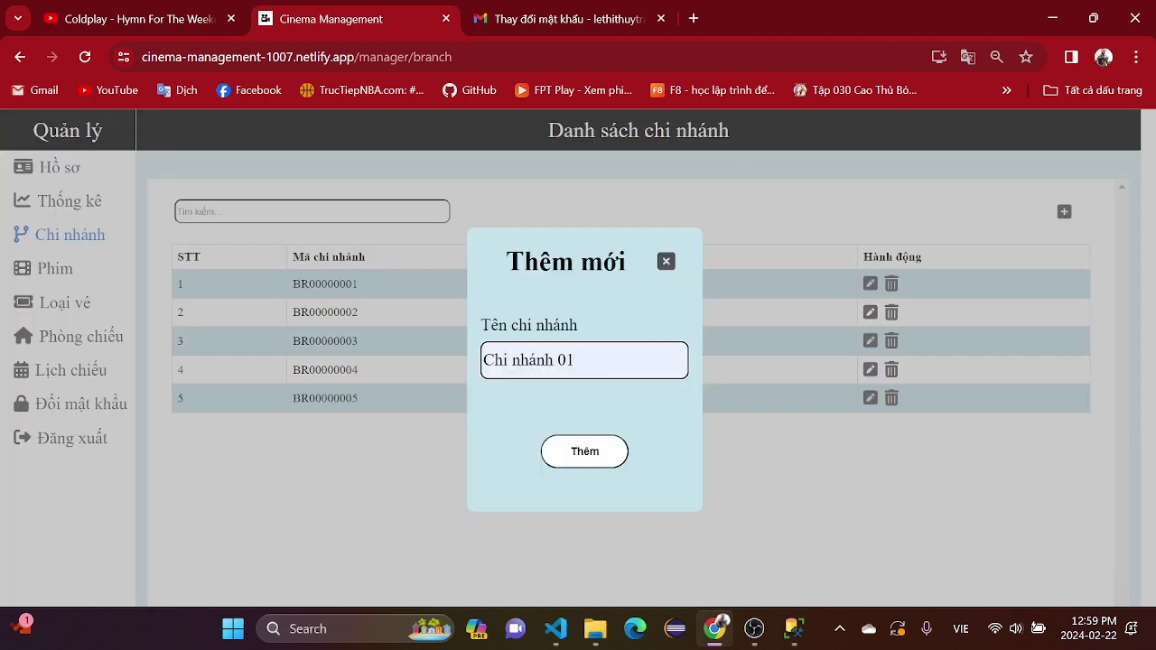
click(586, 462)
click(667, 263)
click(892, 398)
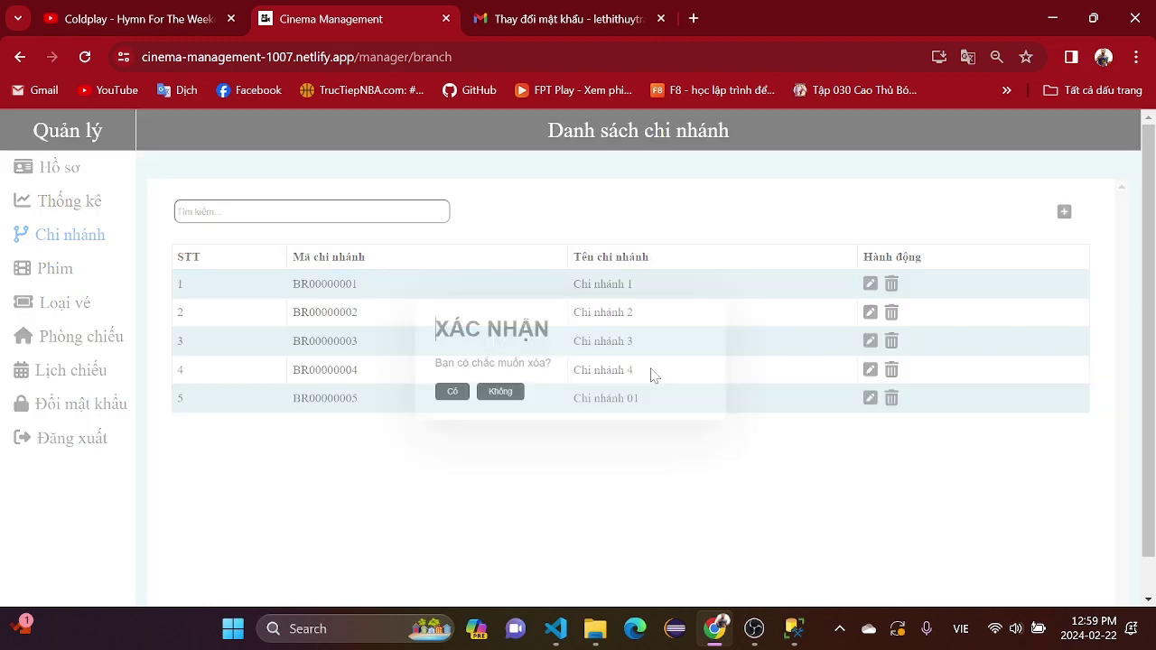
click(459, 394)
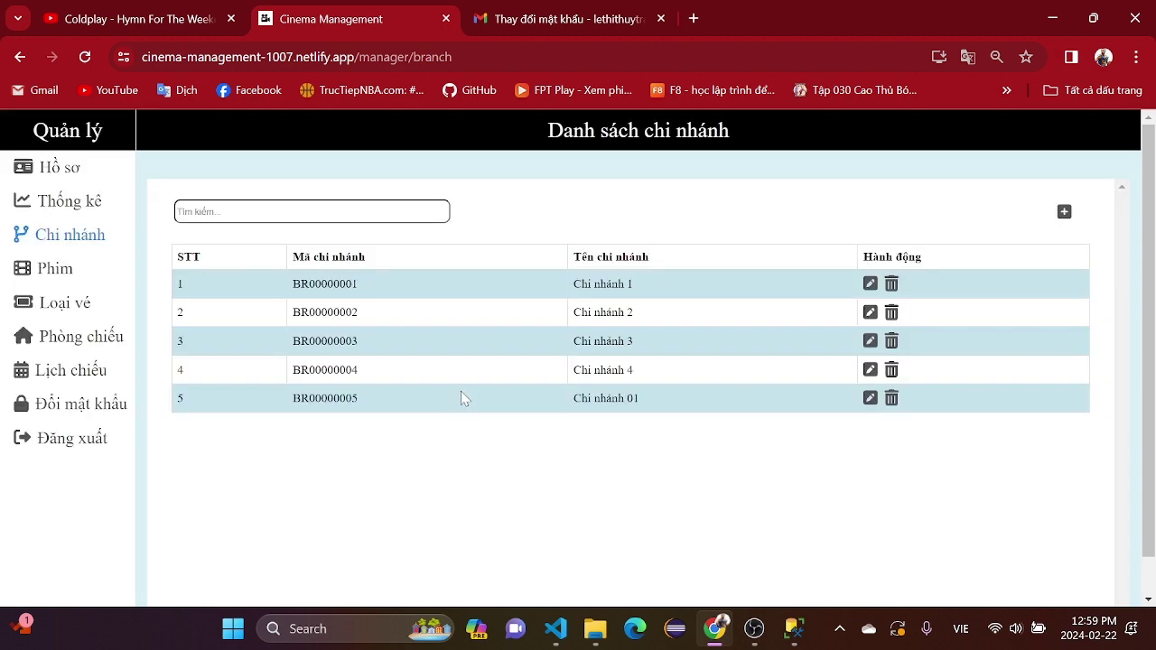
- In the Phim list, change NHIỆM VỤ BẤT KHẢ THI's premiere date to 2023-07-29 and save
click(41, 268)
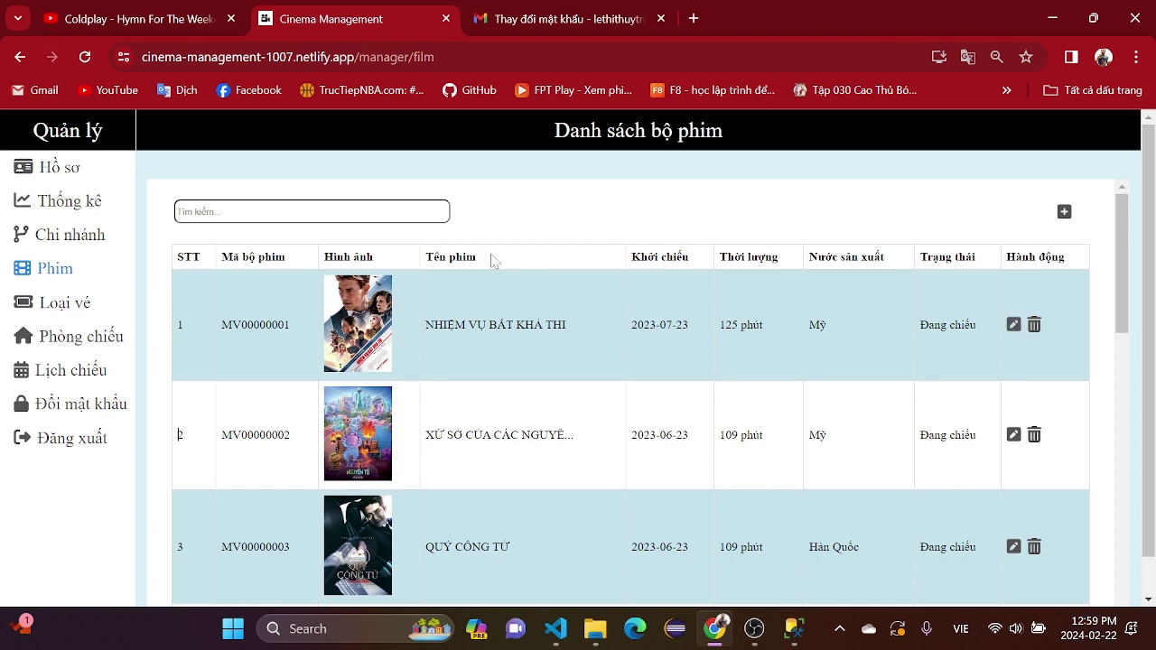
click(1014, 324)
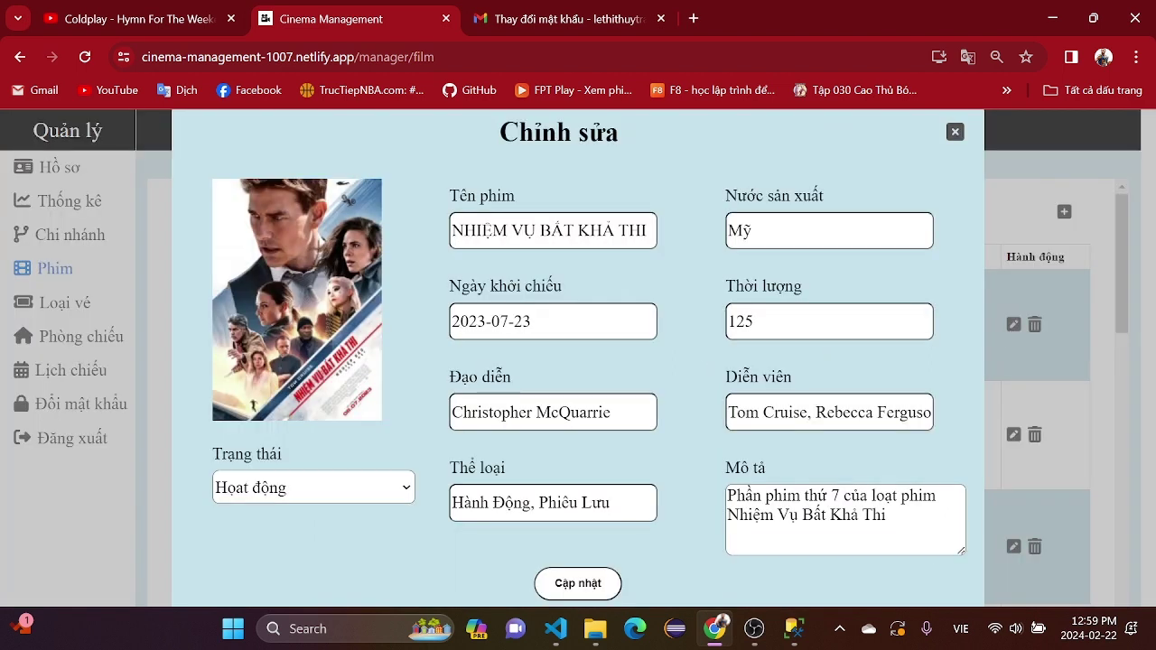
click(400, 487)
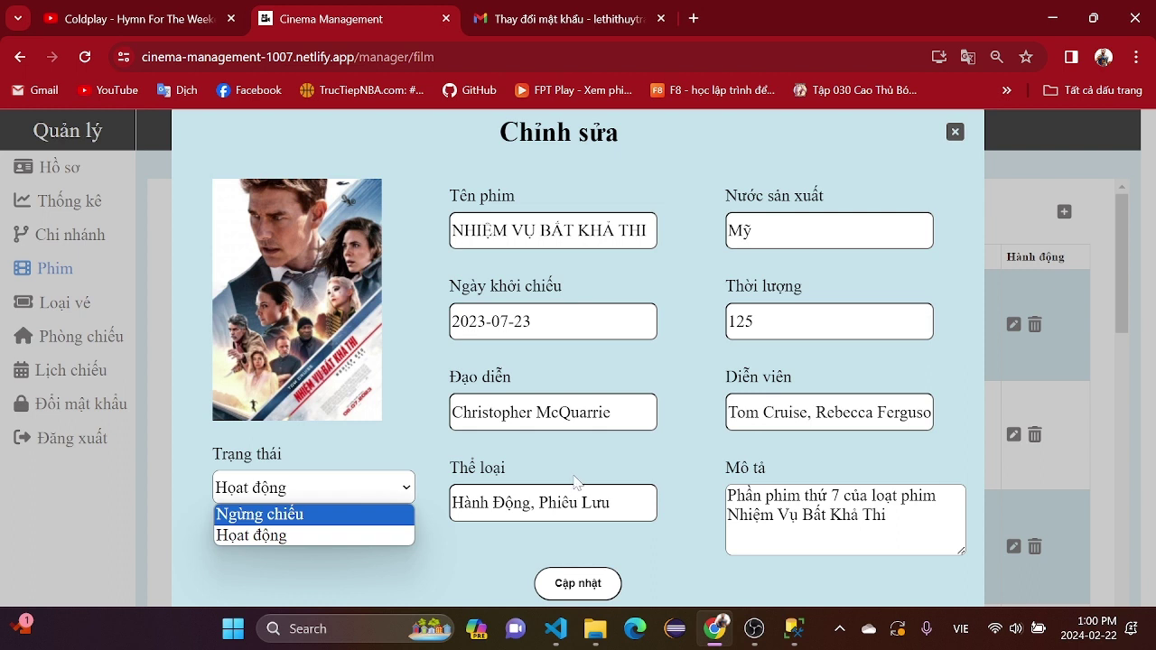
click(286, 490)
click(588, 325)
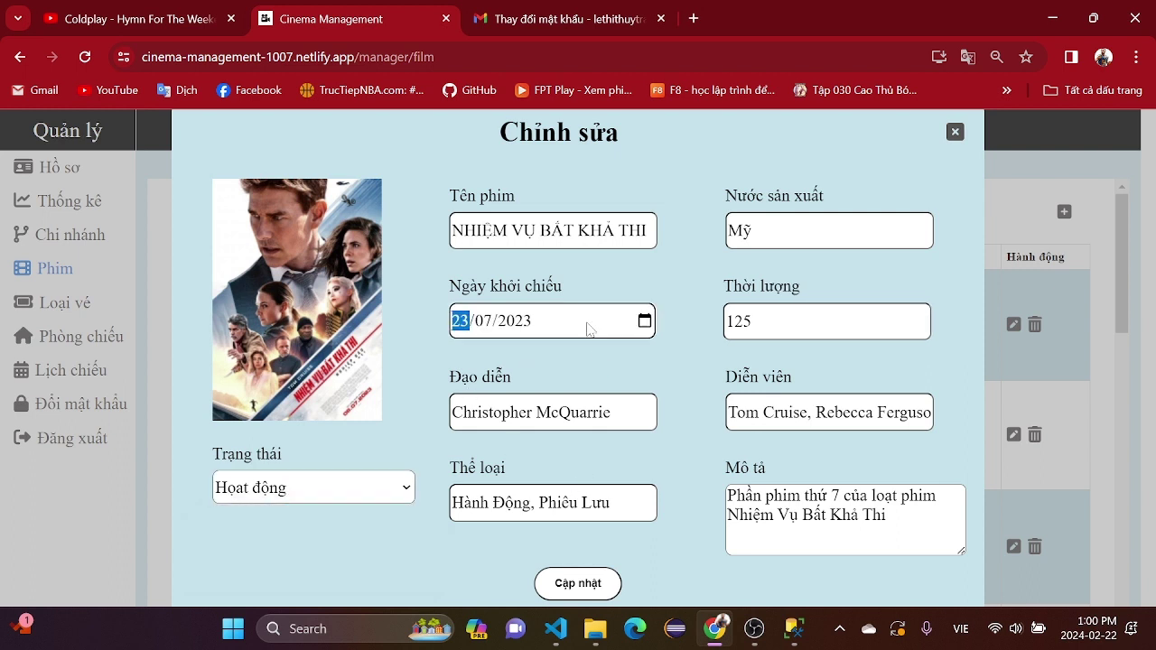
click(645, 321)
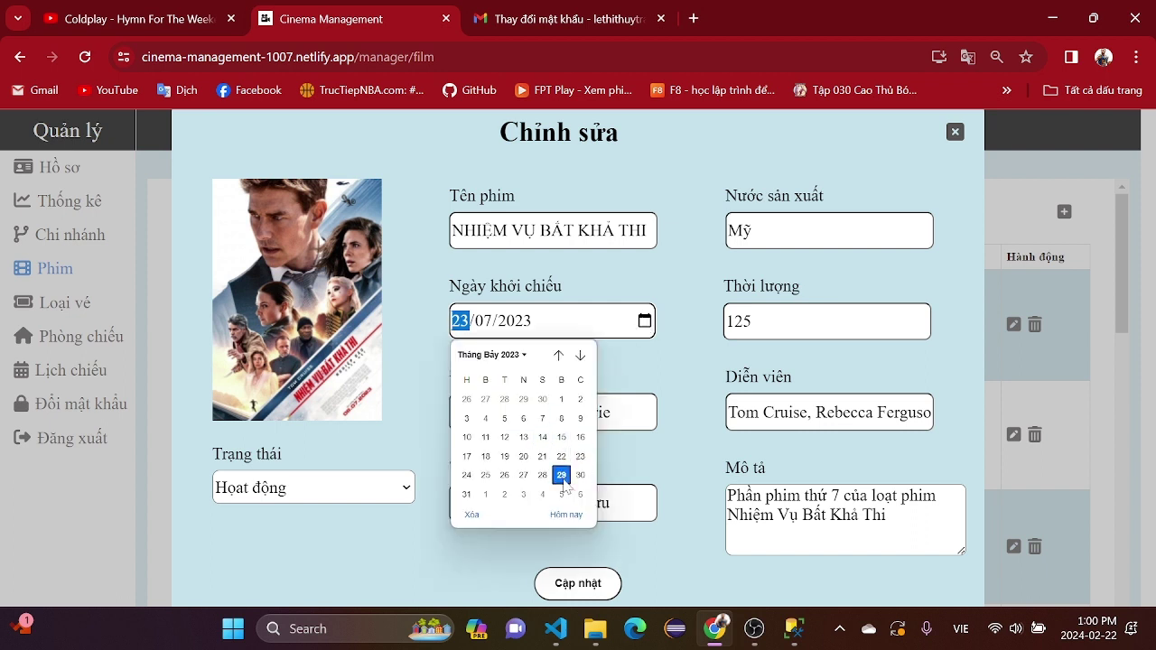
click(578, 583)
click(578, 583)
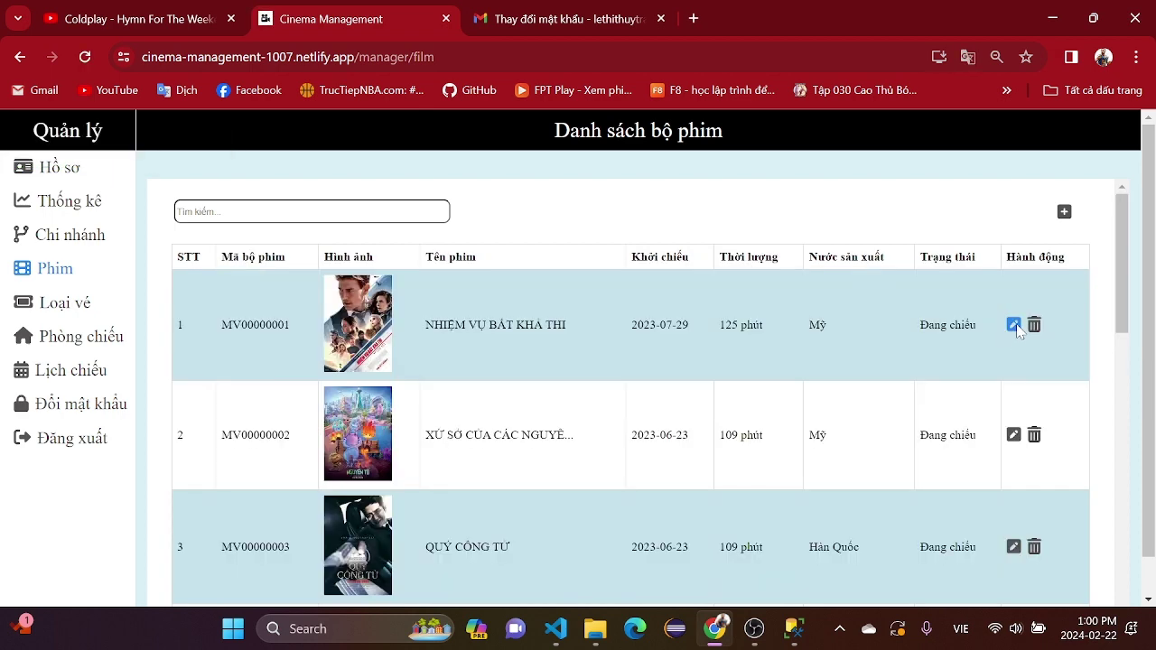
- Set the film's status to Ngừng chiếu and save with Cập nhật
click(1013, 325)
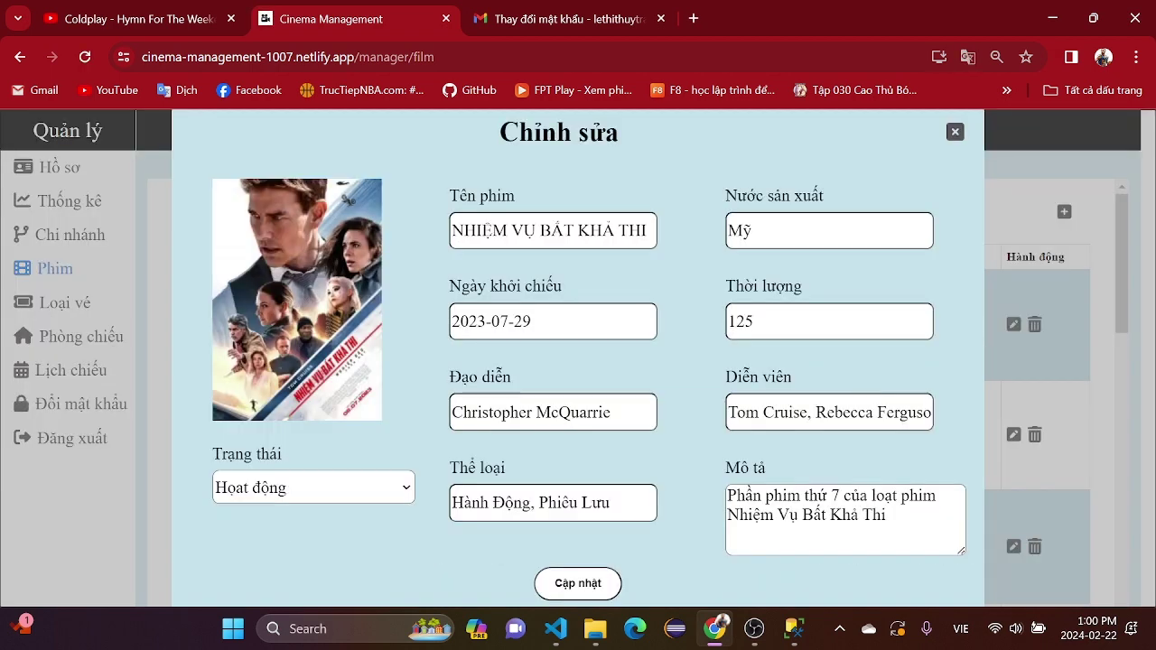
click(334, 483)
click(322, 514)
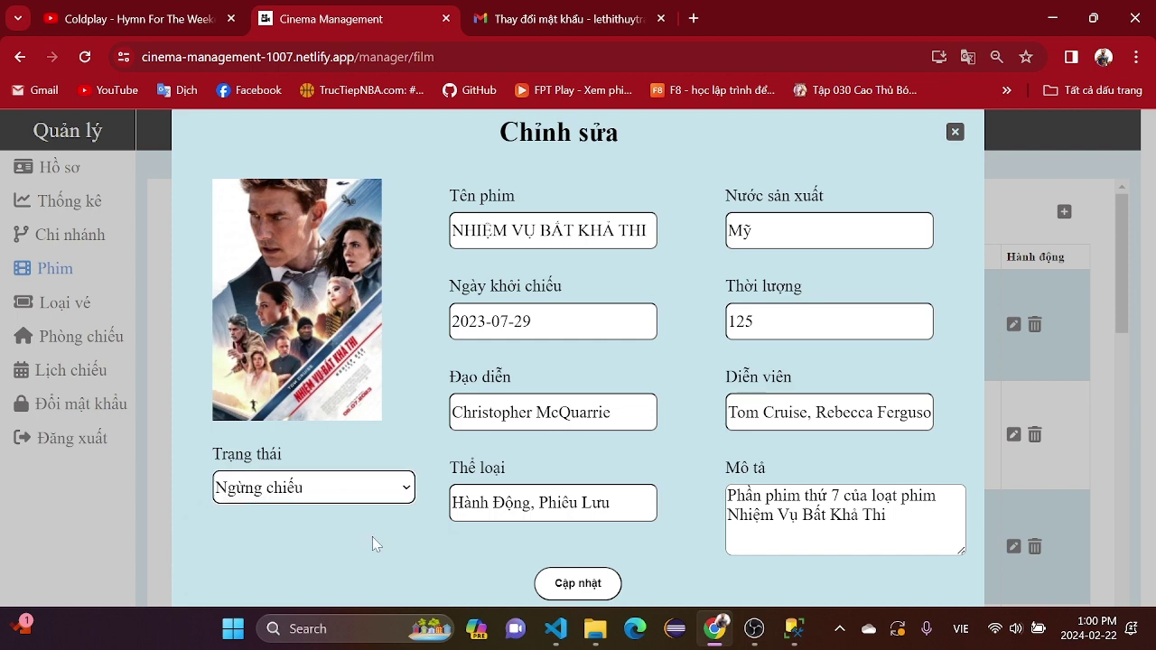
click(597, 586)
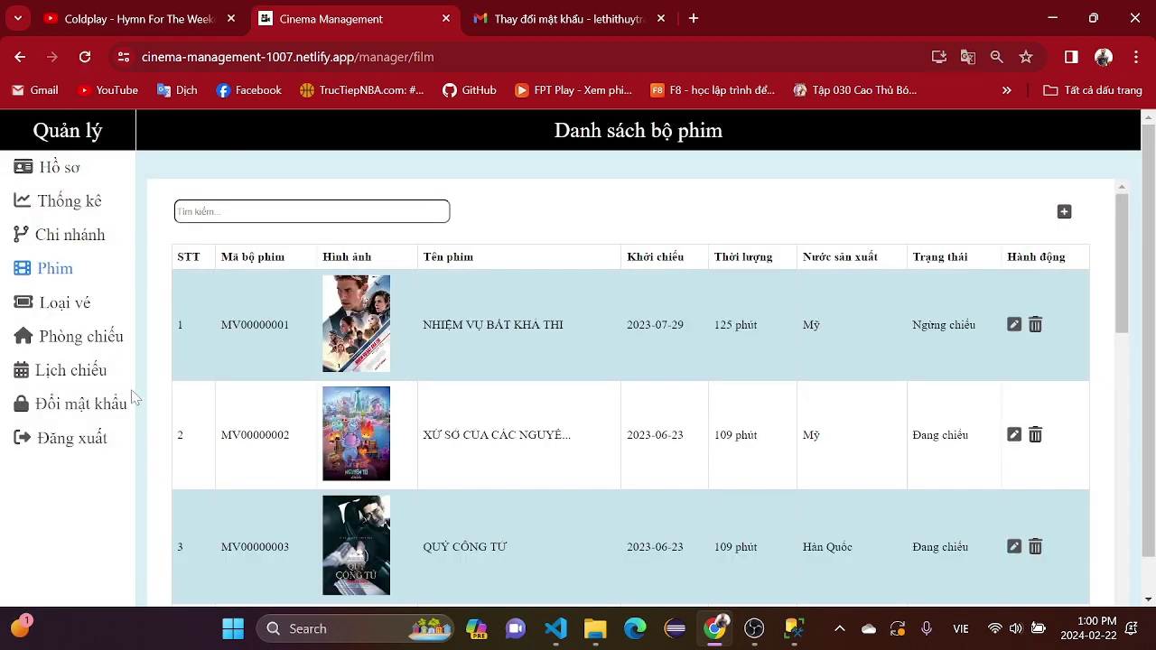
- Open Lịch chiếu to display the Danh sách lịch chiếu with its filters
click(78, 373)
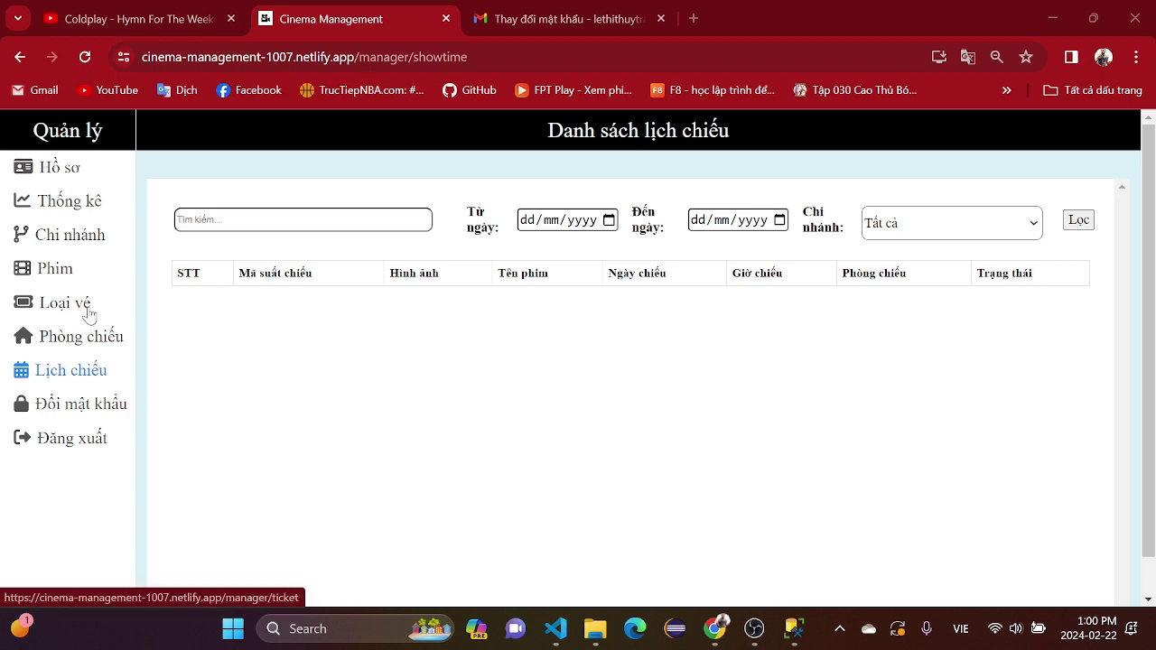
click(608, 220)
click(558, 246)
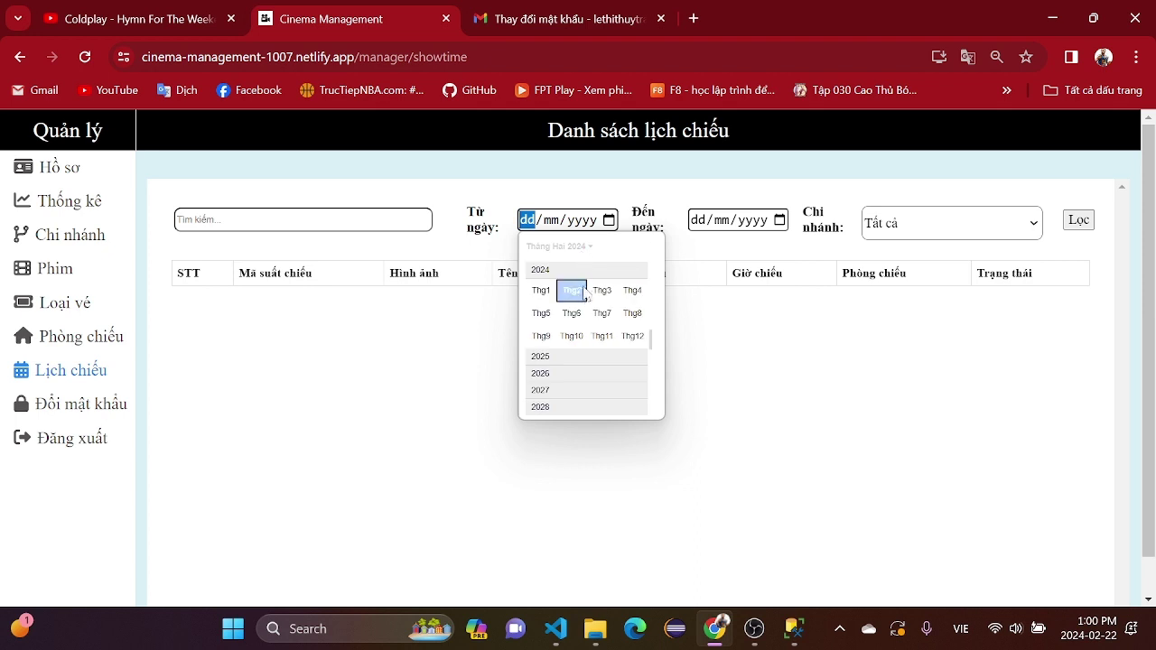
scroll(585, 298, up, 3)
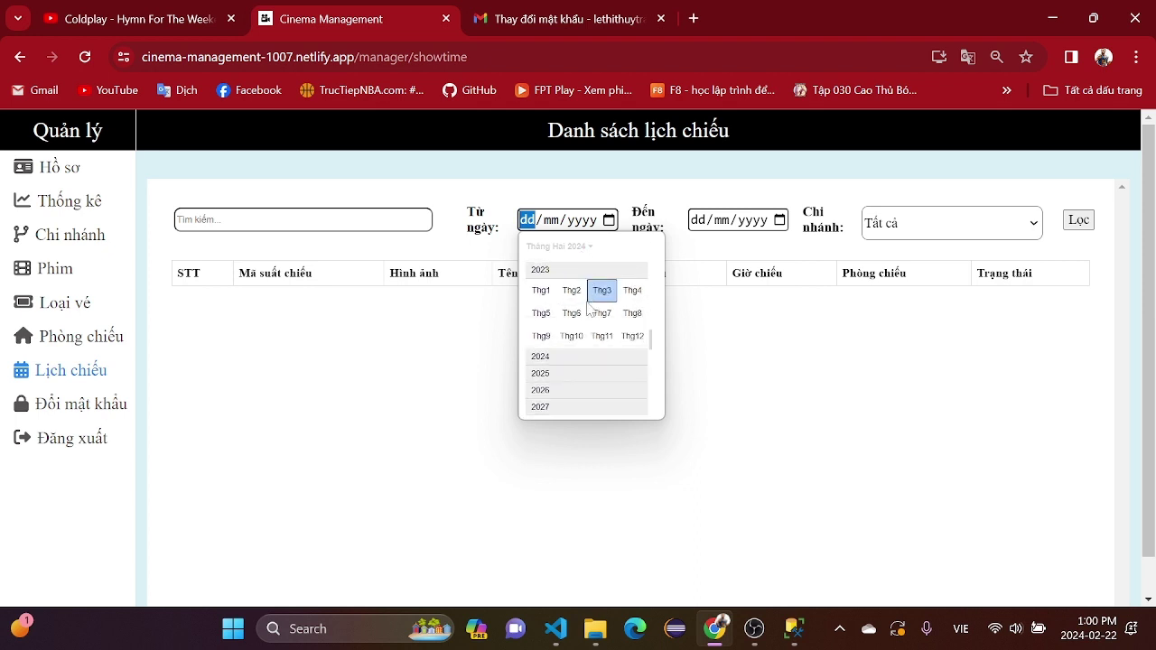
click(541, 336)
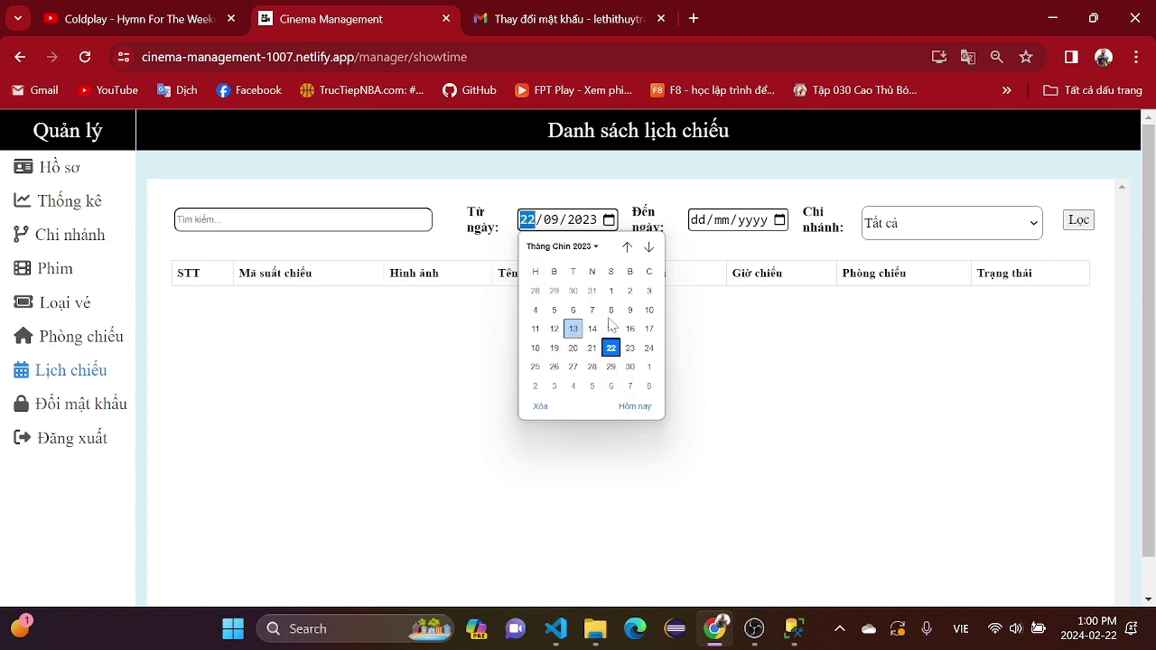
click(778, 221)
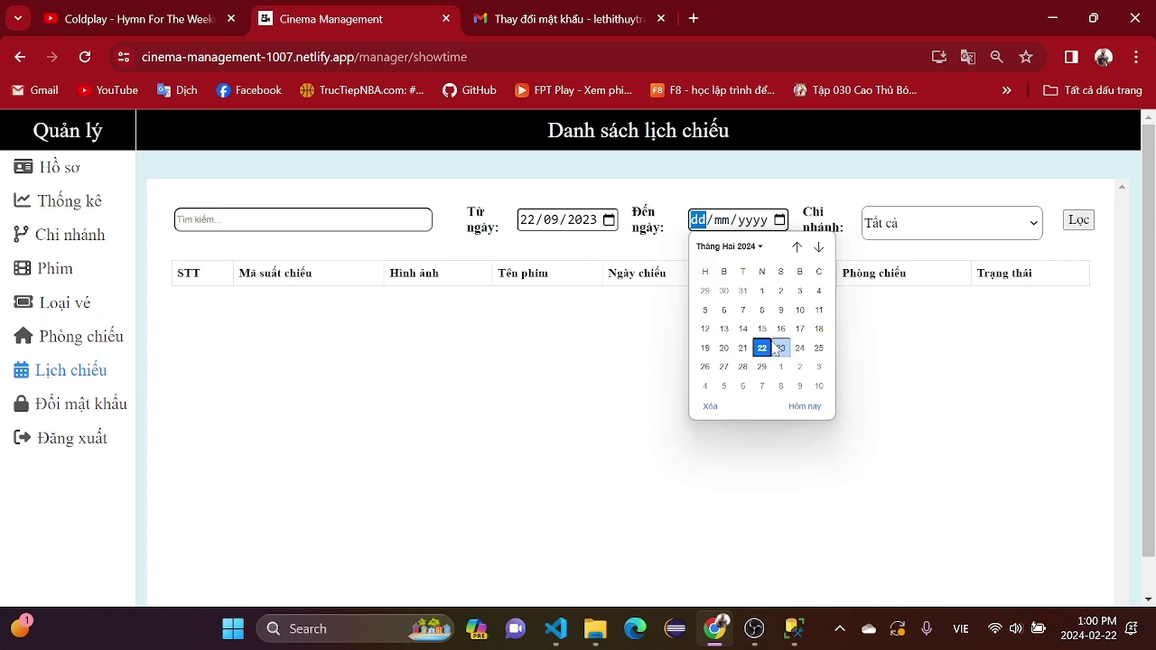
click(745, 253)
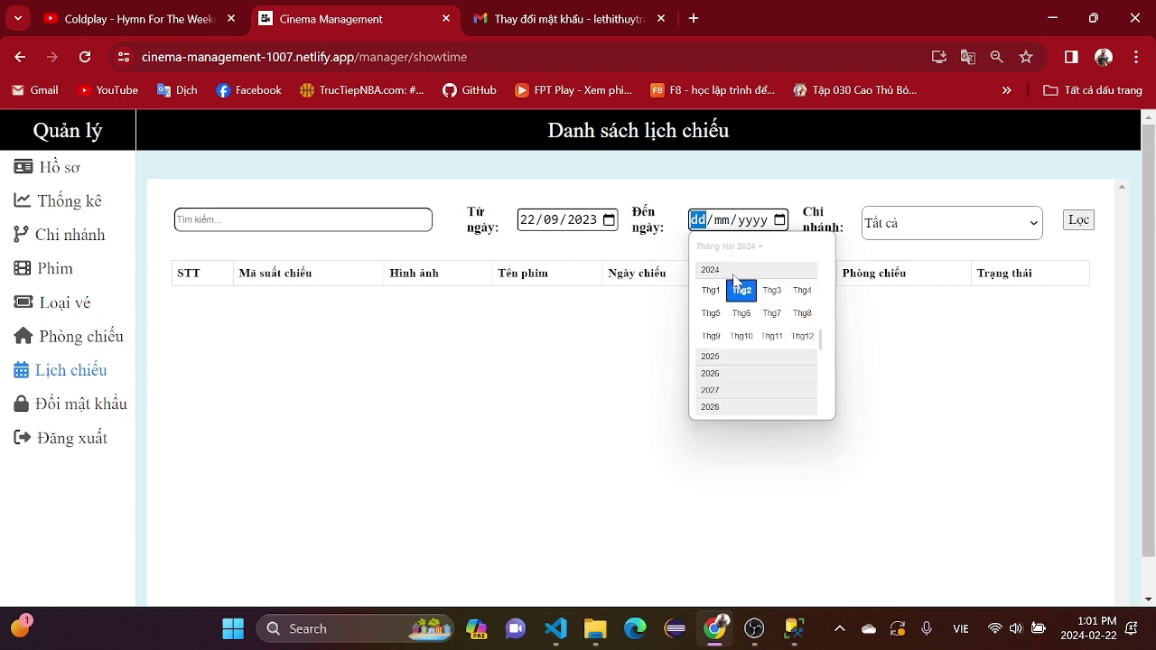
scroll(734, 277, up, 3)
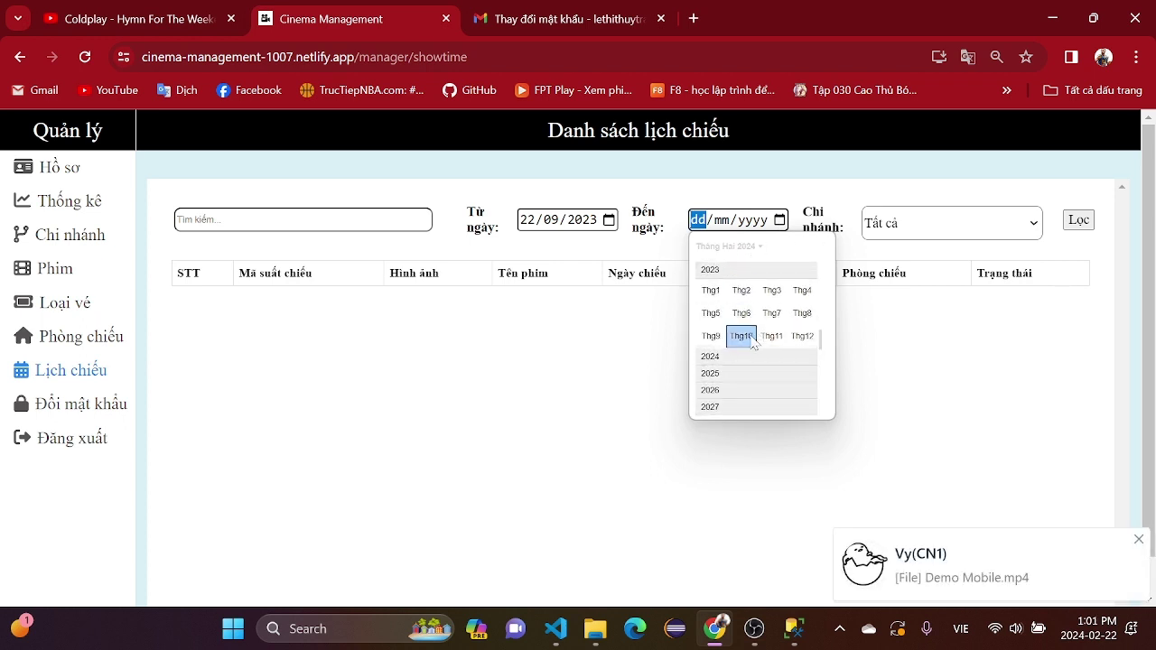
click(755, 337)
click(993, 327)
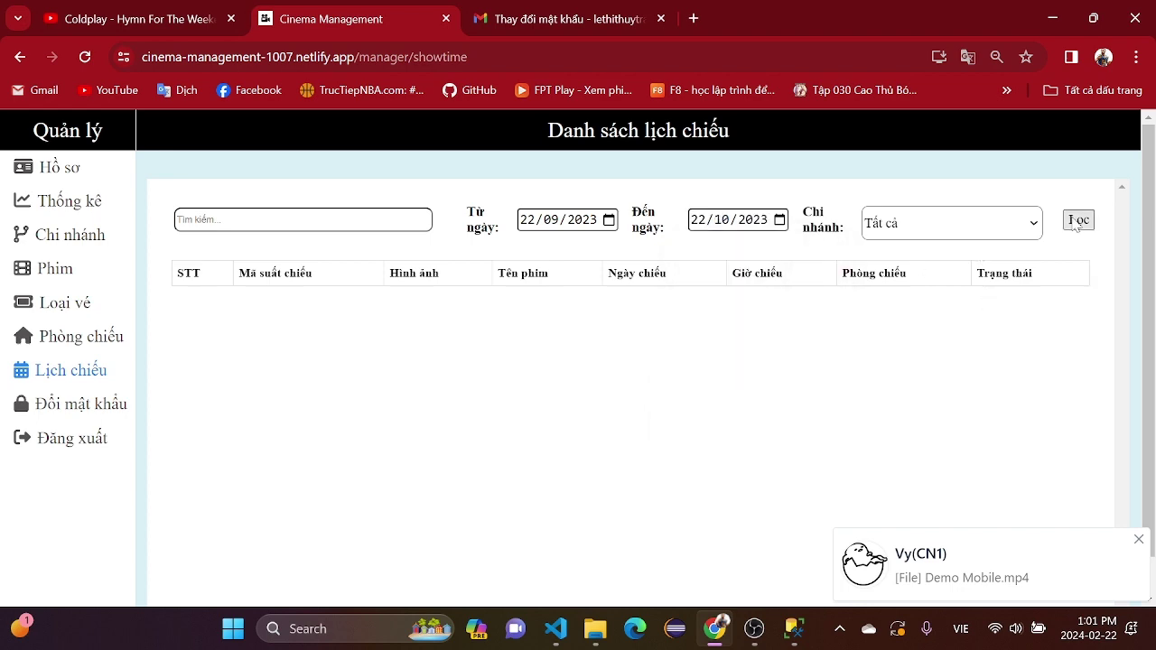
click(1079, 221)
scroll(644, 443, down, 9)
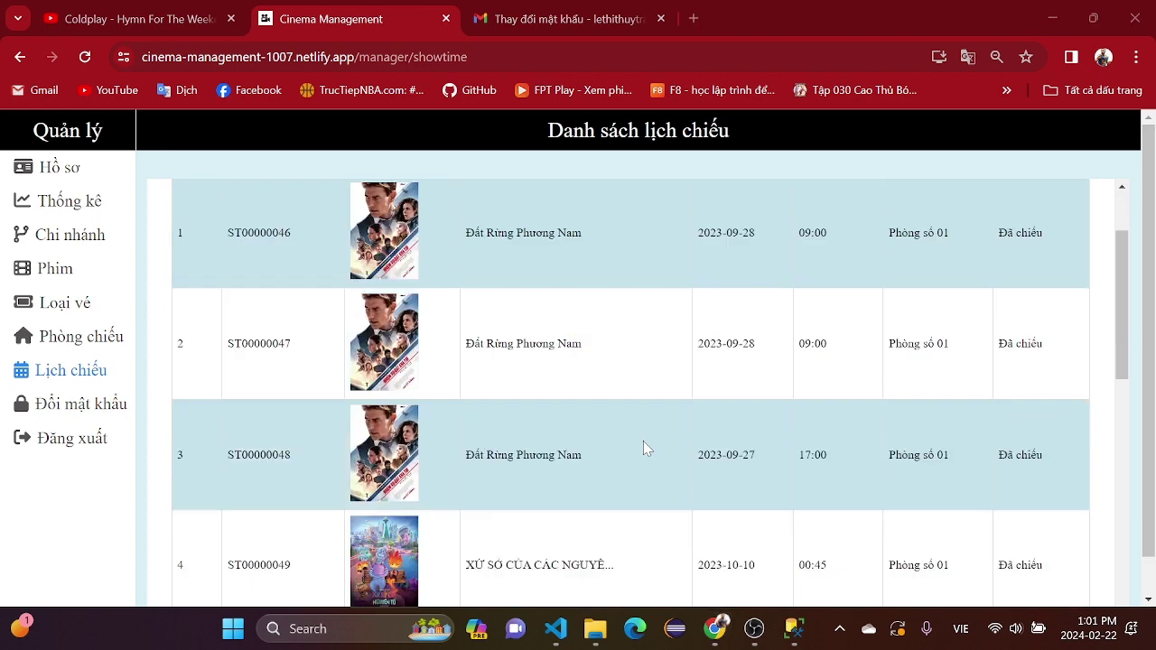
scroll(643, 447, up, 8)
scroll(644, 455, up, 1)
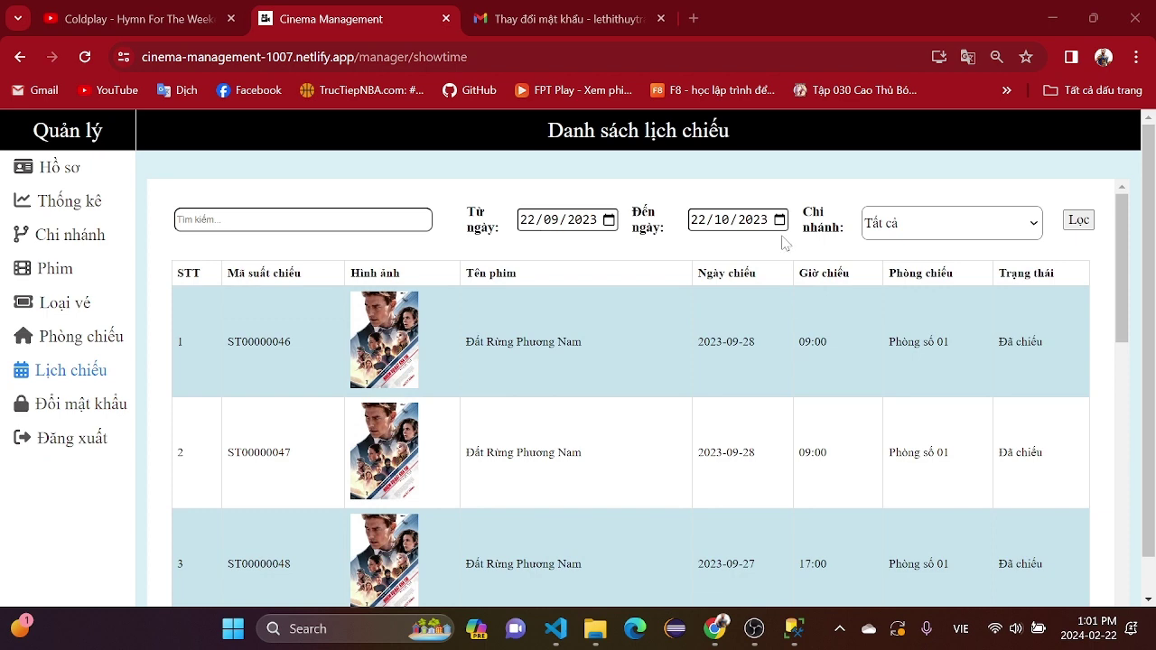
scroll(632, 434, down, 3)
scroll(632, 434, up, 3)
scroll(627, 459, down, 9)
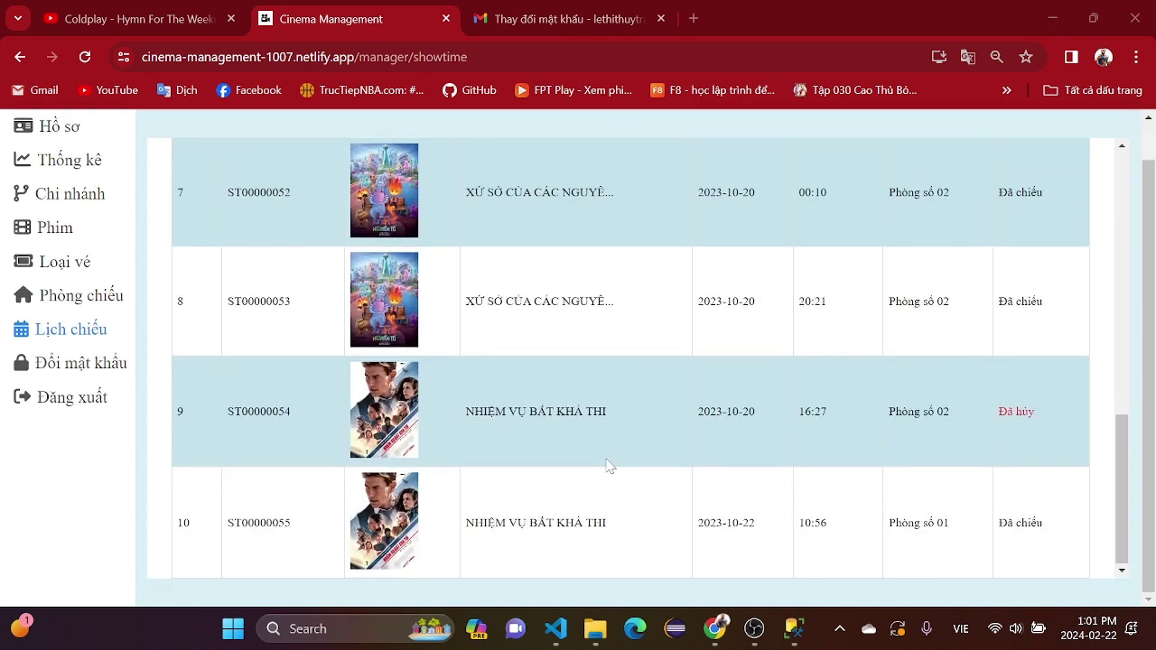
scroll(608, 465, up, 9)
- Try Chi nhánh 1, 2, 3 and 4 in the showtime branch dropdown
click(975, 184)
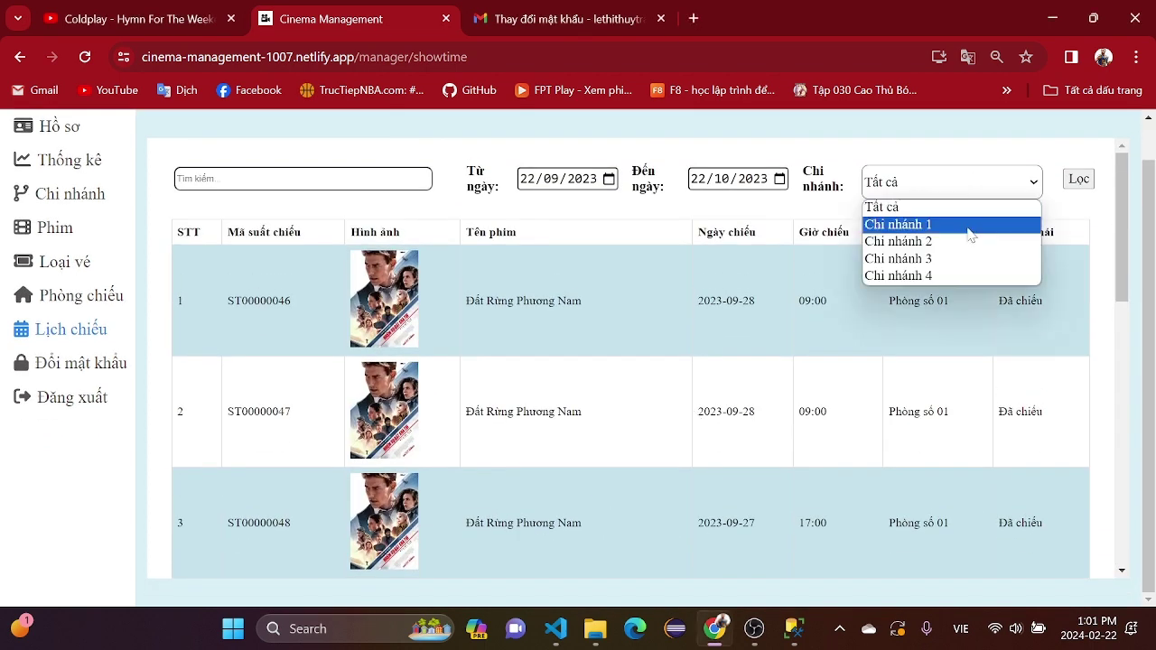
click(970, 226)
click(986, 186)
click(981, 242)
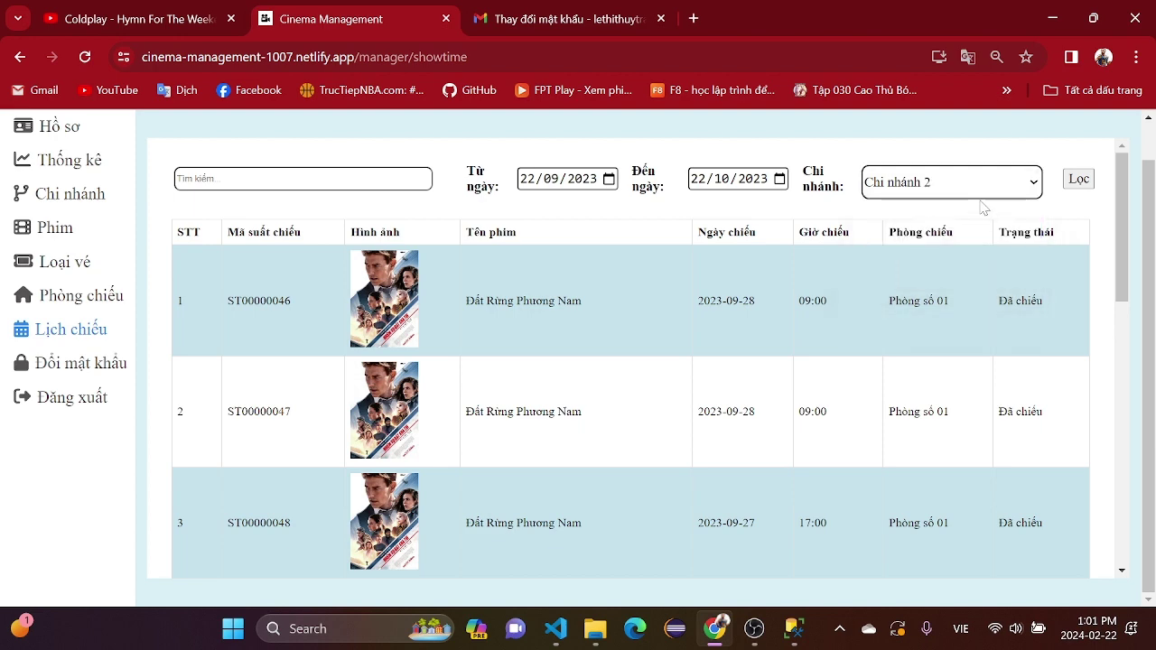
click(983, 185)
click(962, 259)
scroll(911, 369, down, 10)
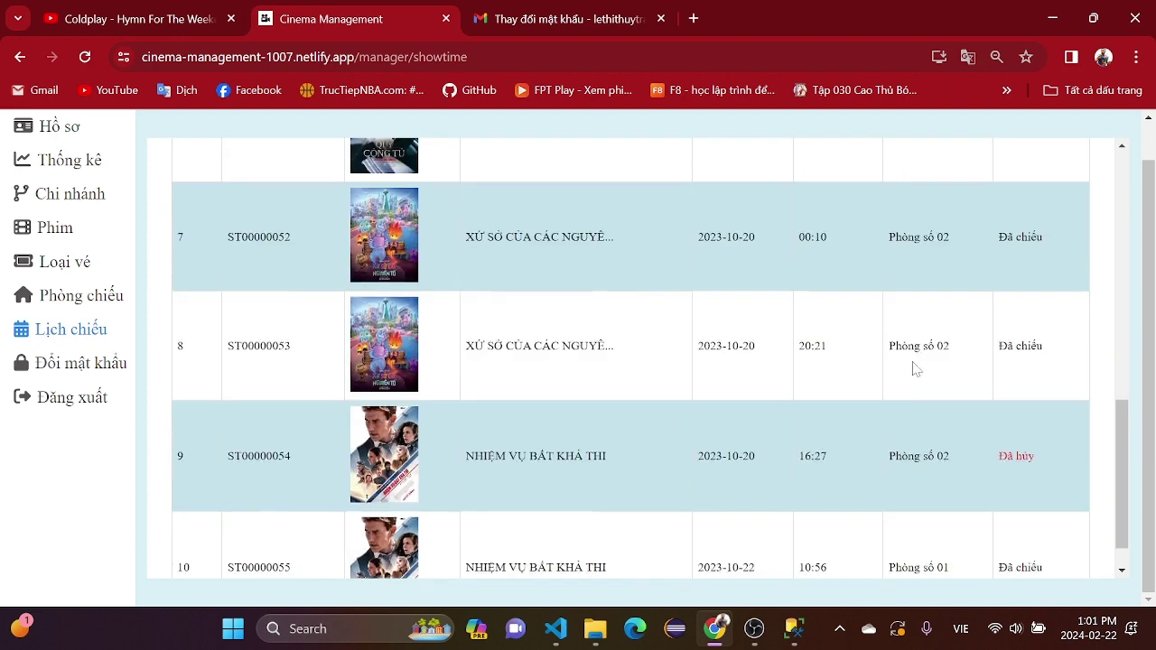
scroll(916, 368, up, 10)
click(994, 189)
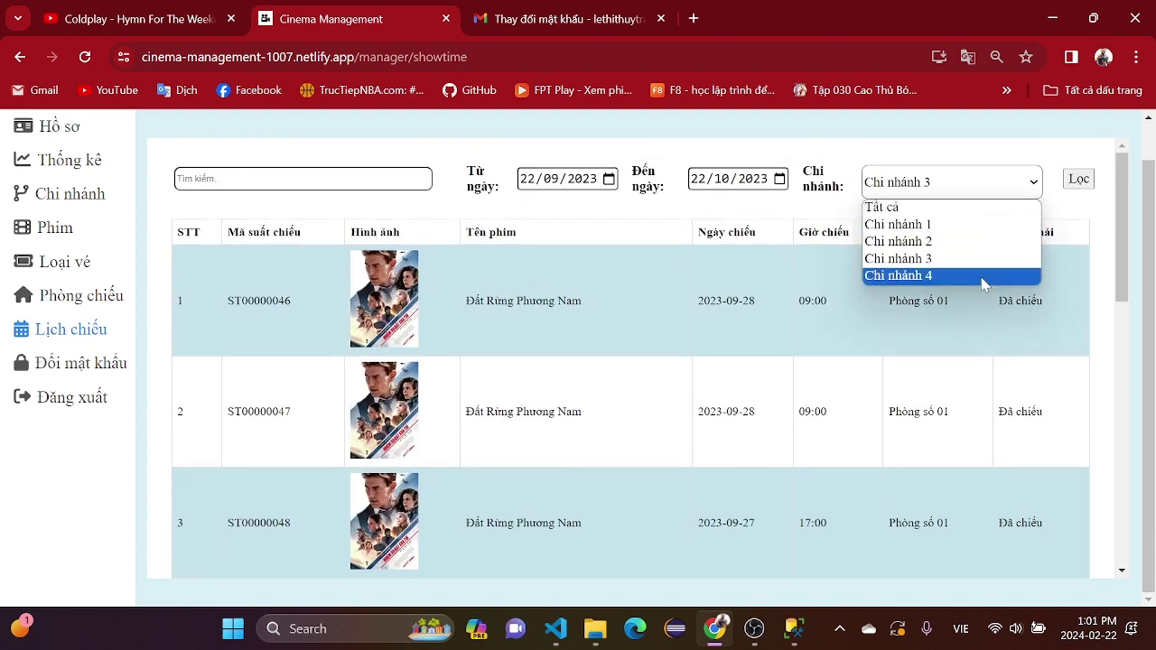
click(982, 276)
scroll(943, 316, down, 3)
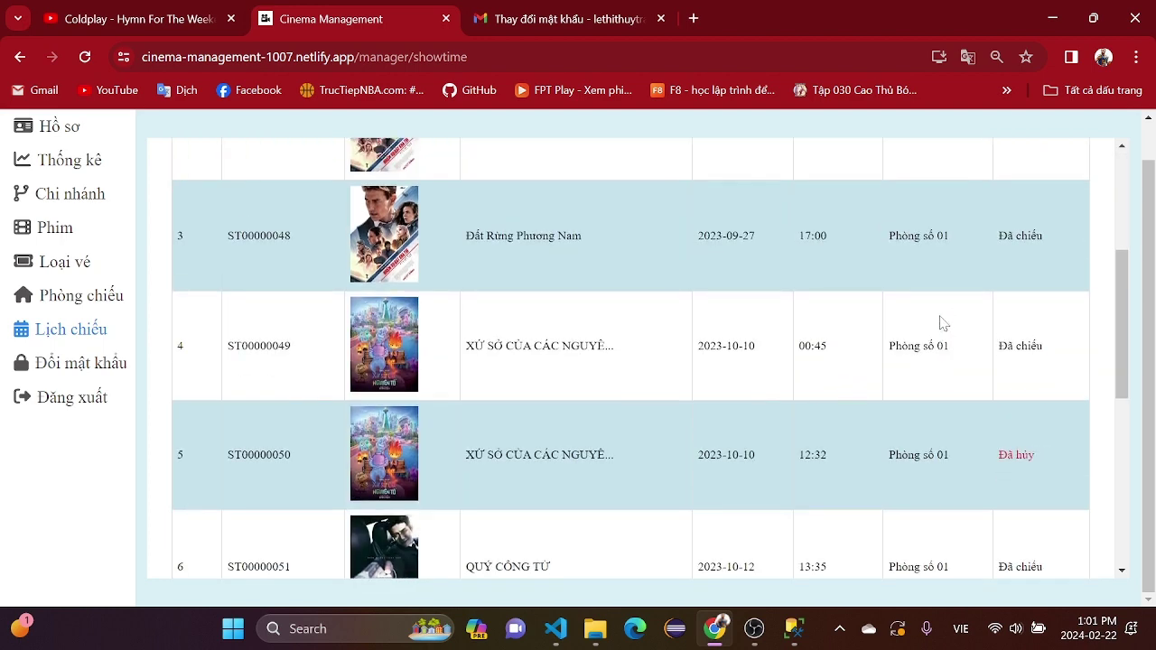
scroll(941, 322, up, 3)
scroll(939, 322, down, 8)
scroll(921, 353, up, 8)
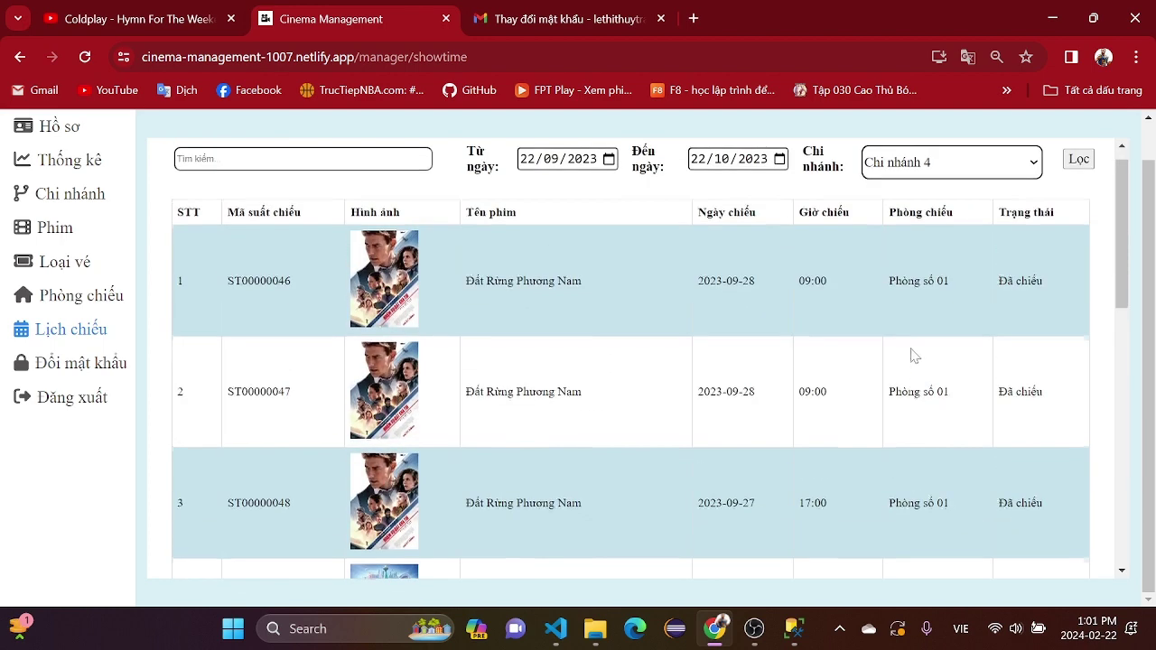
- Cycle again through the branch options, including Tất cả, ending on Chi nhánh 3
click(954, 194)
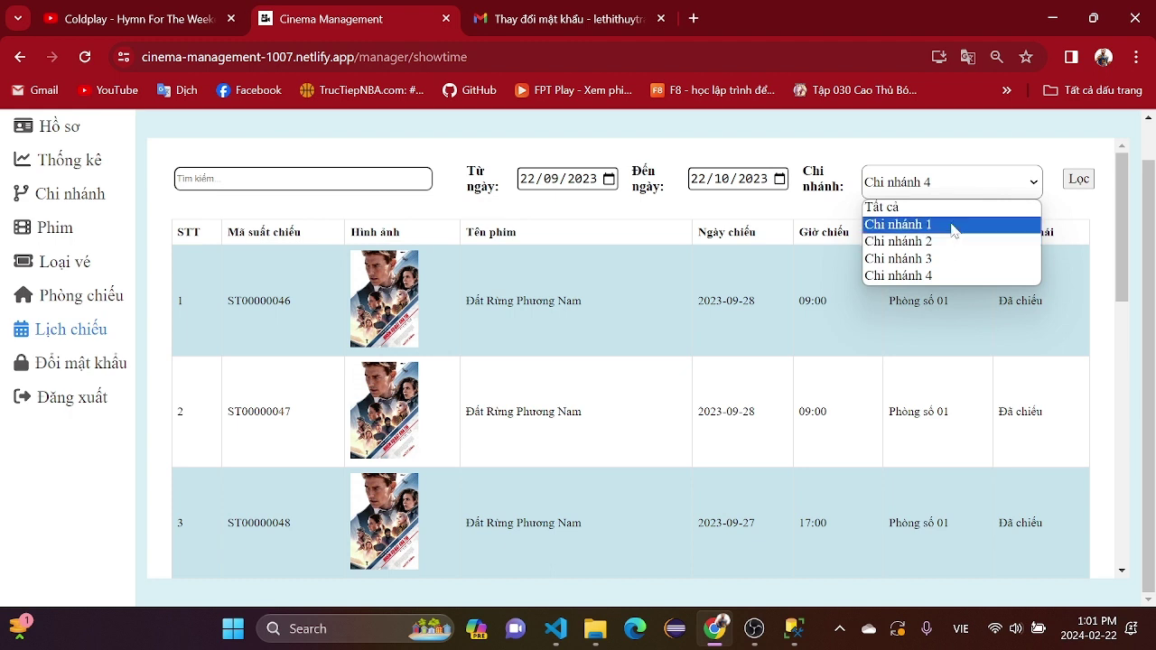
click(955, 225)
click(955, 182)
click(955, 259)
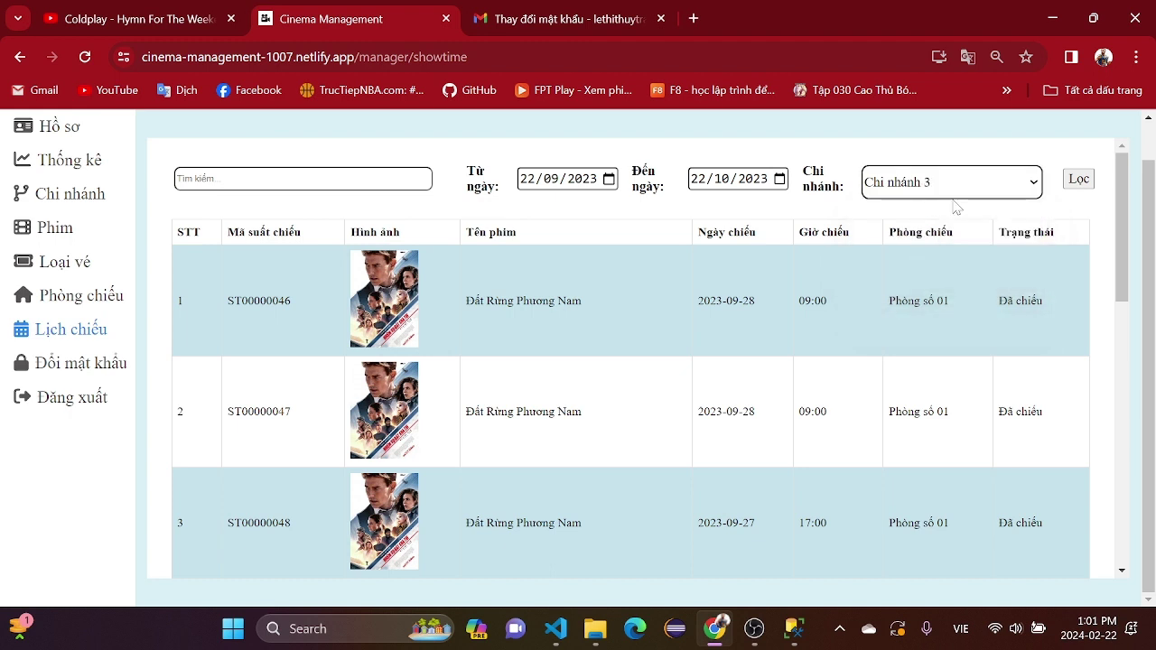
click(954, 180)
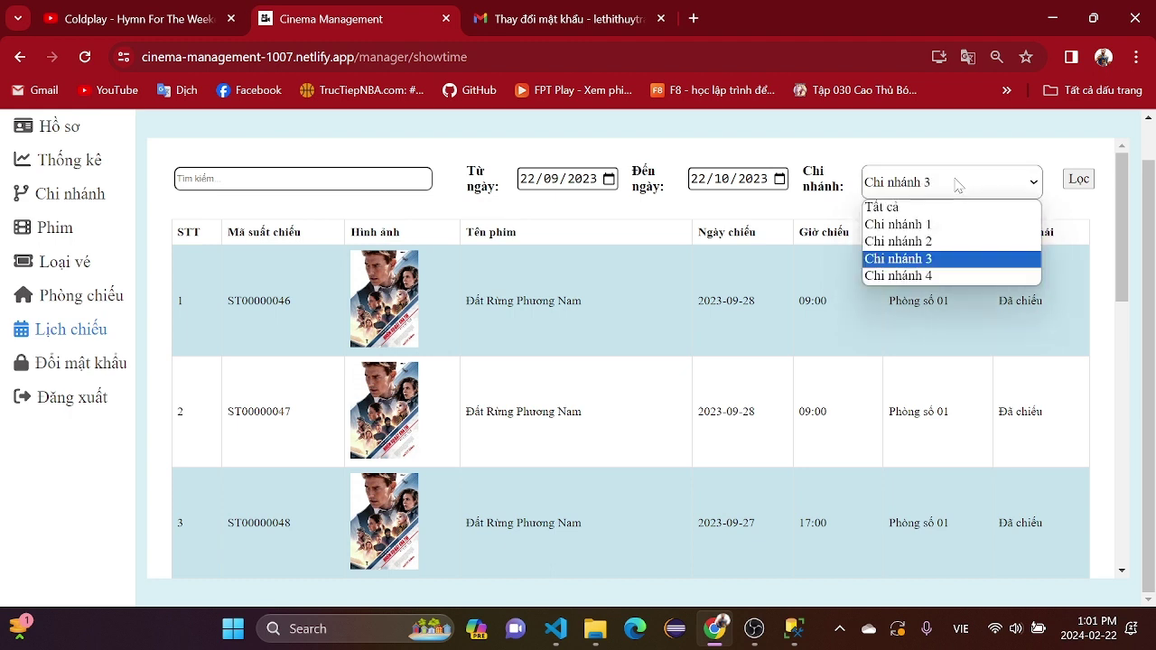
click(956, 261)
click(957, 182)
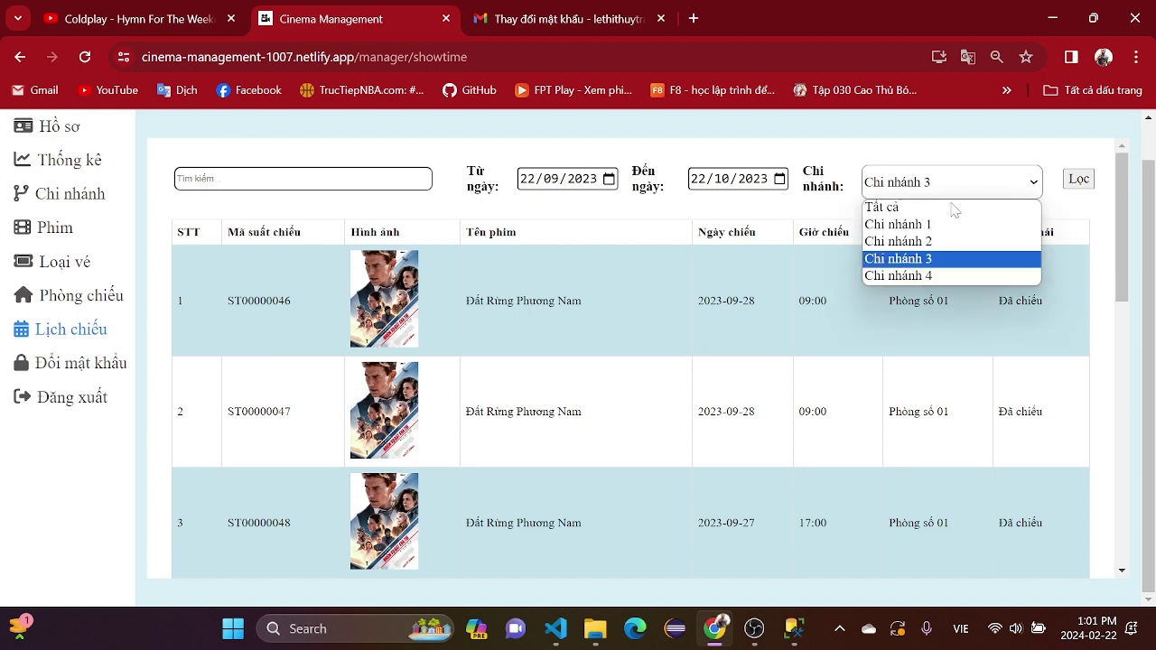
click(955, 275)
click(962, 181)
click(962, 241)
click(964, 182)
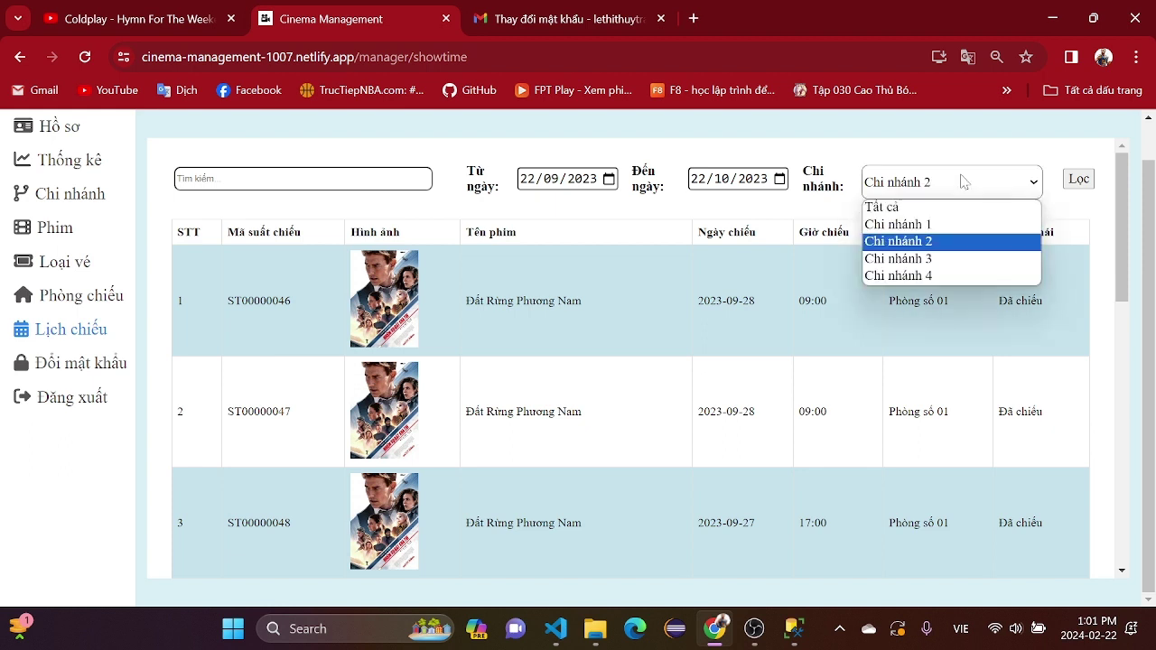
click(961, 226)
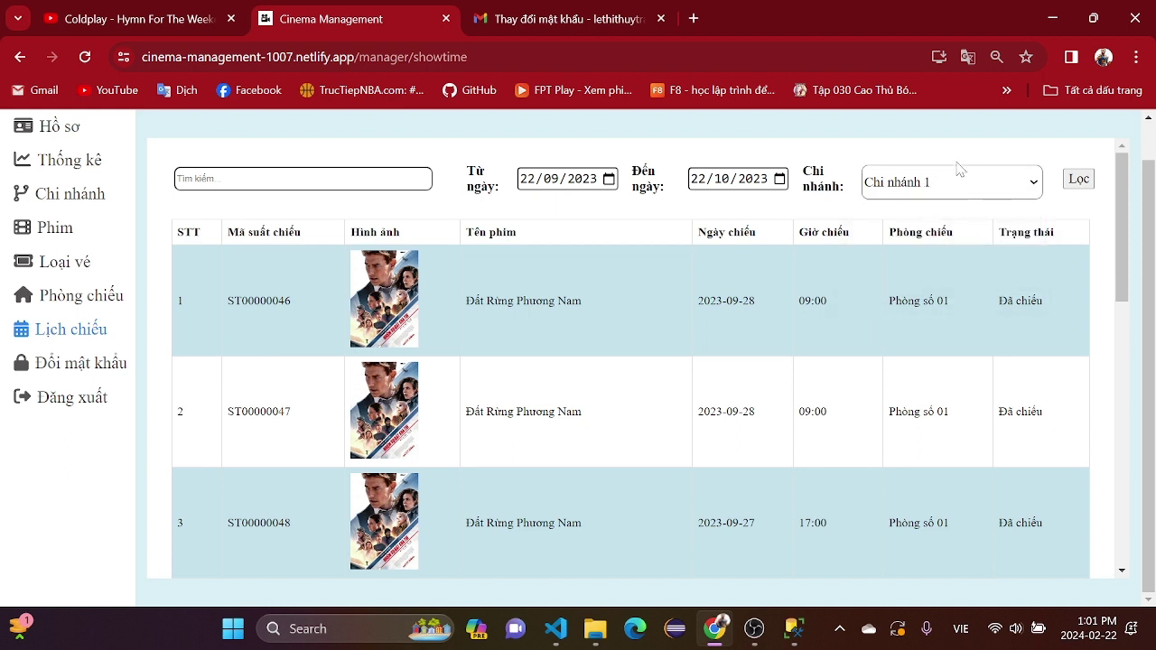
click(955, 182)
click(959, 210)
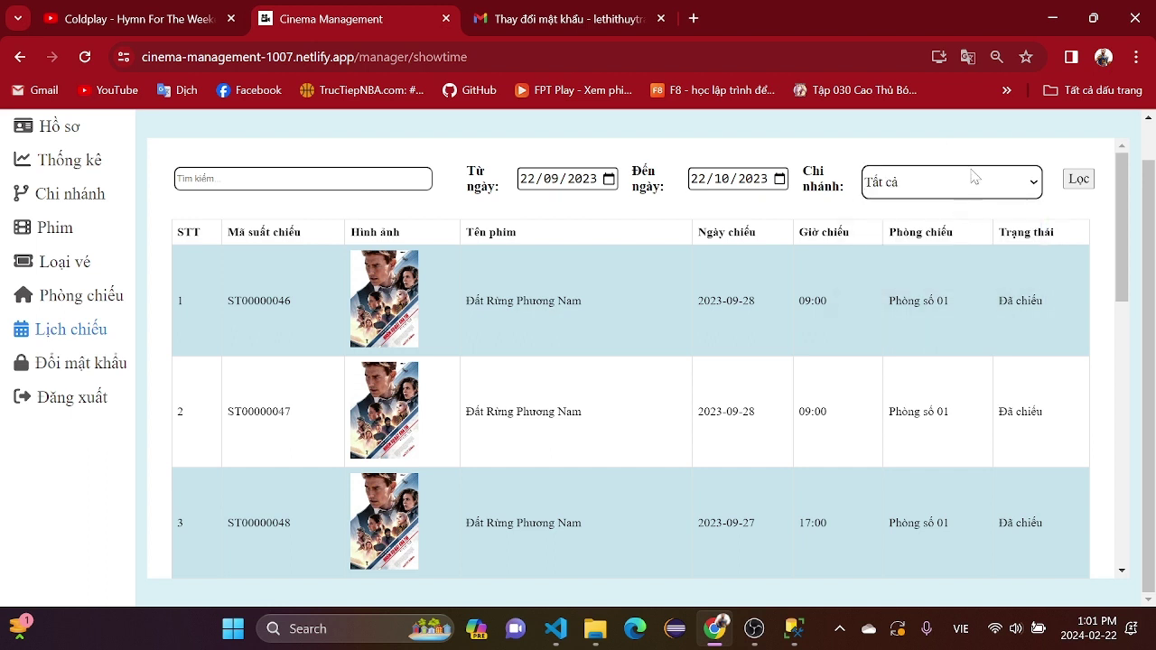
click(981, 194)
click(975, 240)
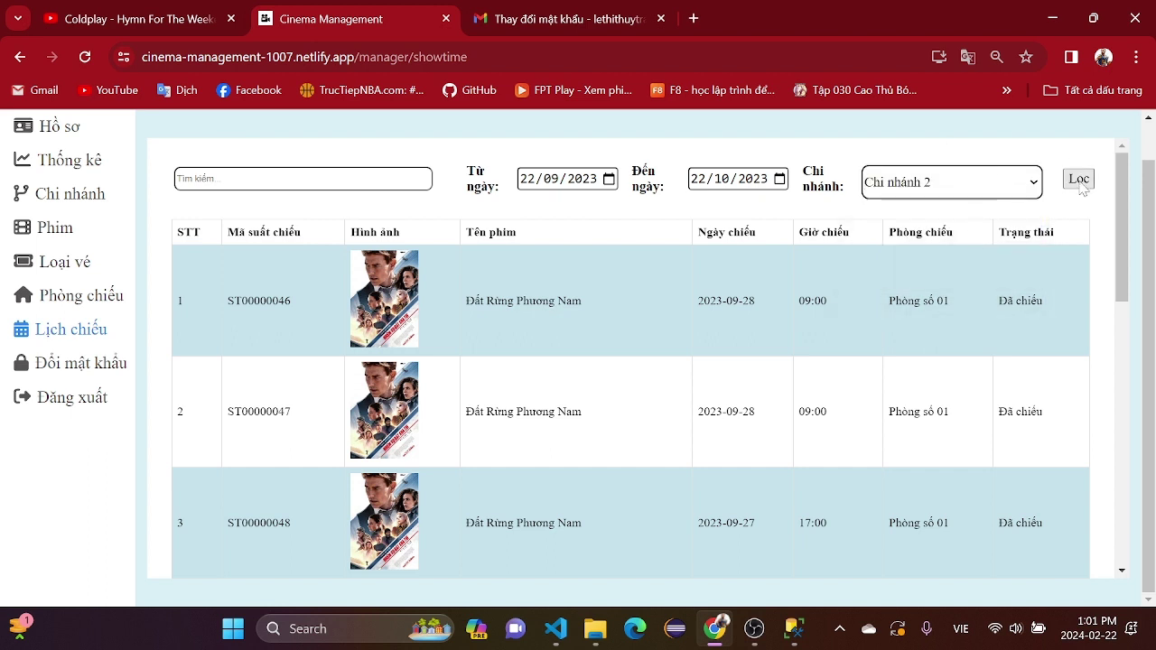
click(986, 185)
click(981, 259)
- Filter by Chi nhánh 3, then switch to Chi nhánh 1 and filter the showtimes
click(1075, 182)
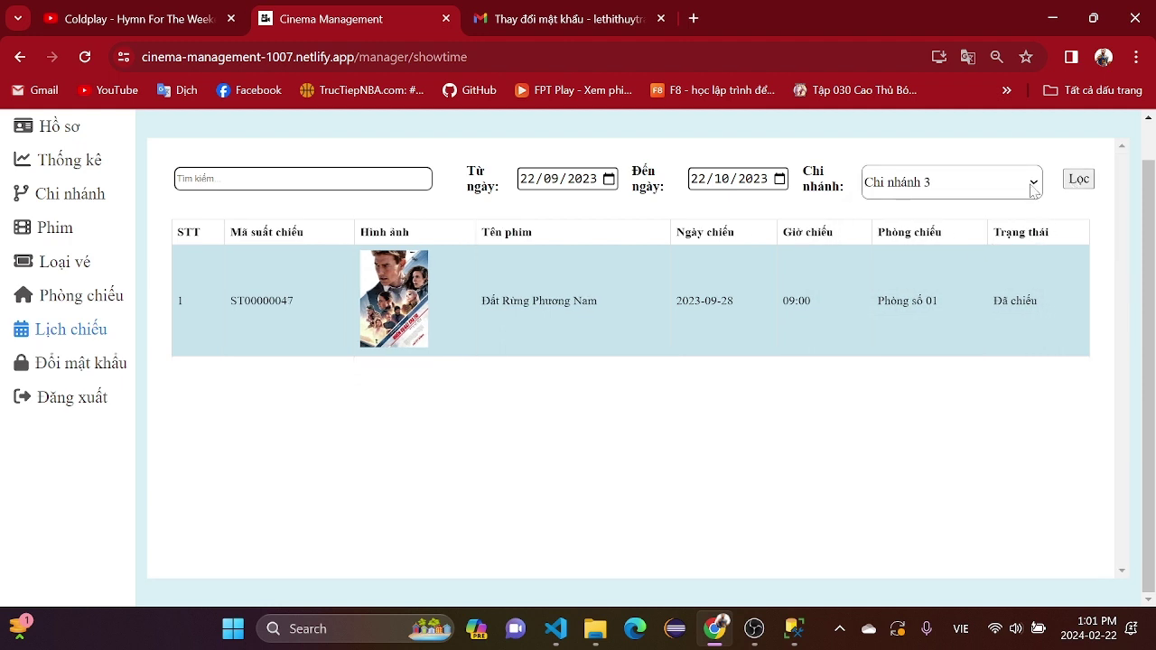
click(1033, 188)
click(1022, 223)
click(1079, 183)
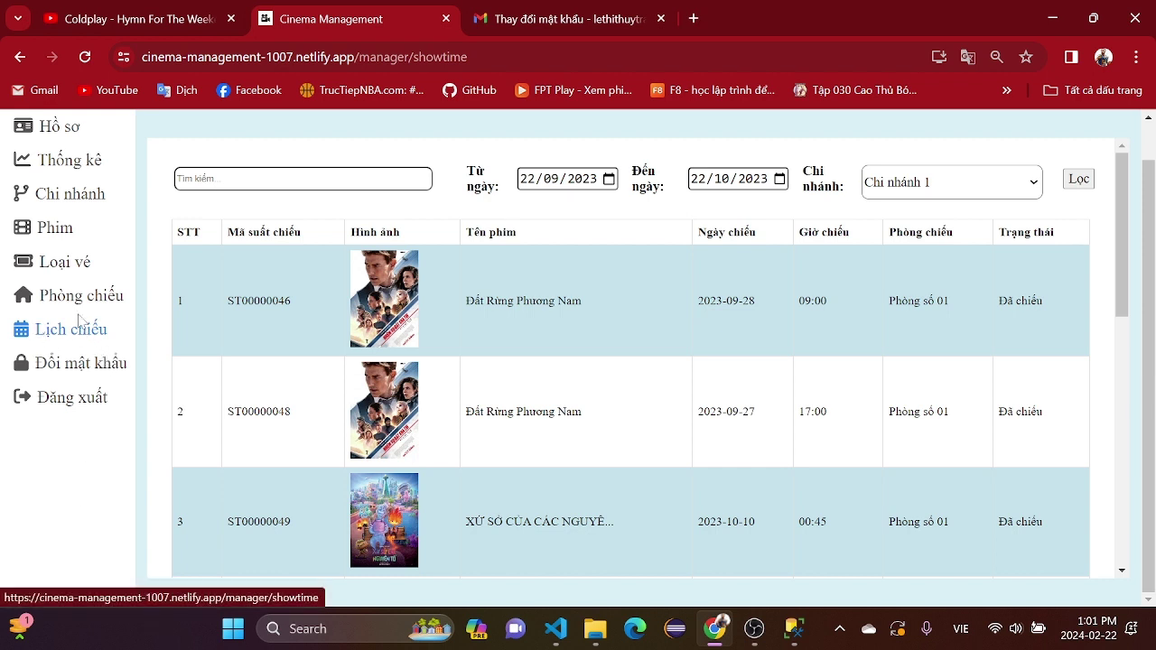
- Open the Loại vé list and test the search with 'nga' before clearing it
click(80, 300)
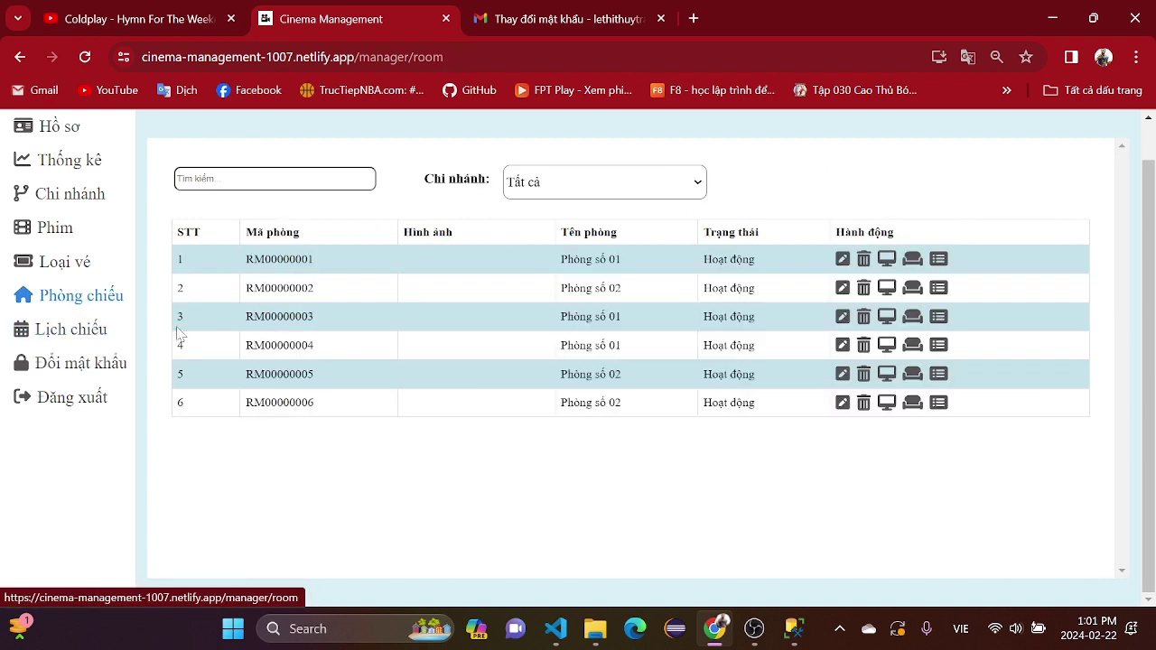
click(47, 264)
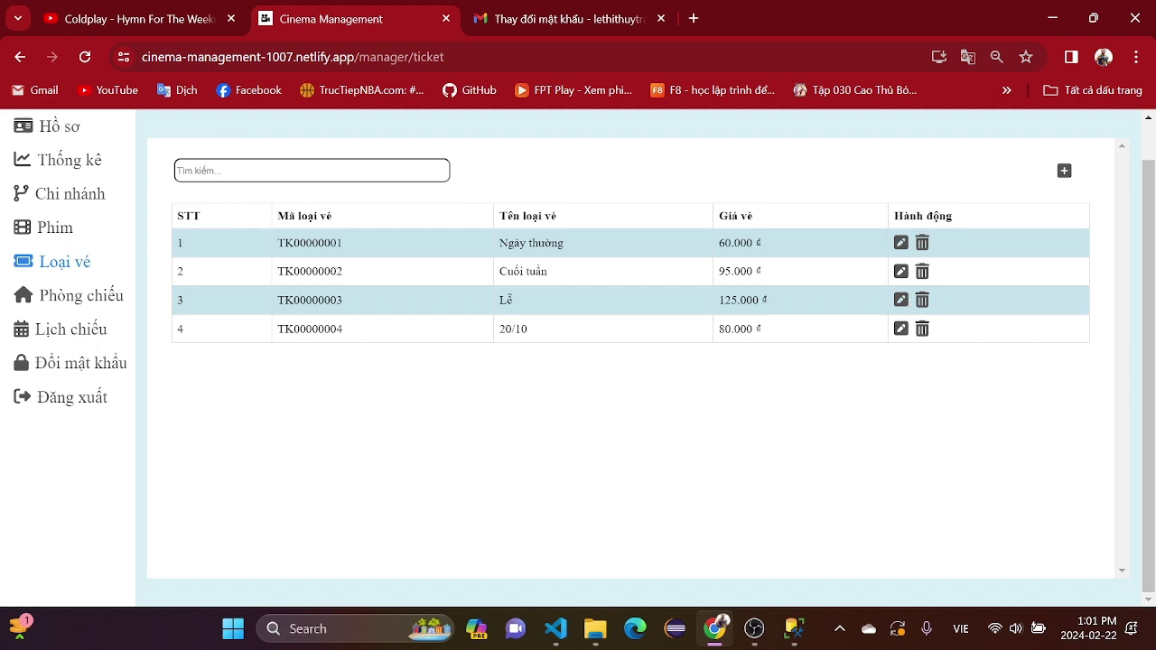
click(177, 170)
text(nga)
key(BackSpace)
key(BackSpace)
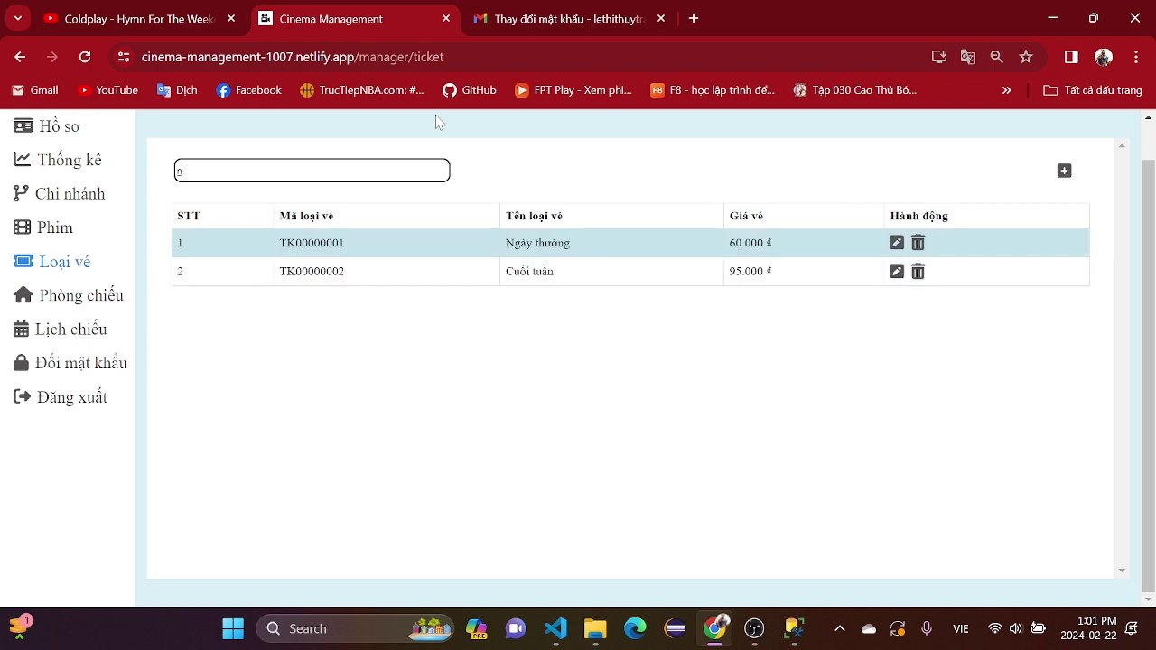
key(BackSpace)
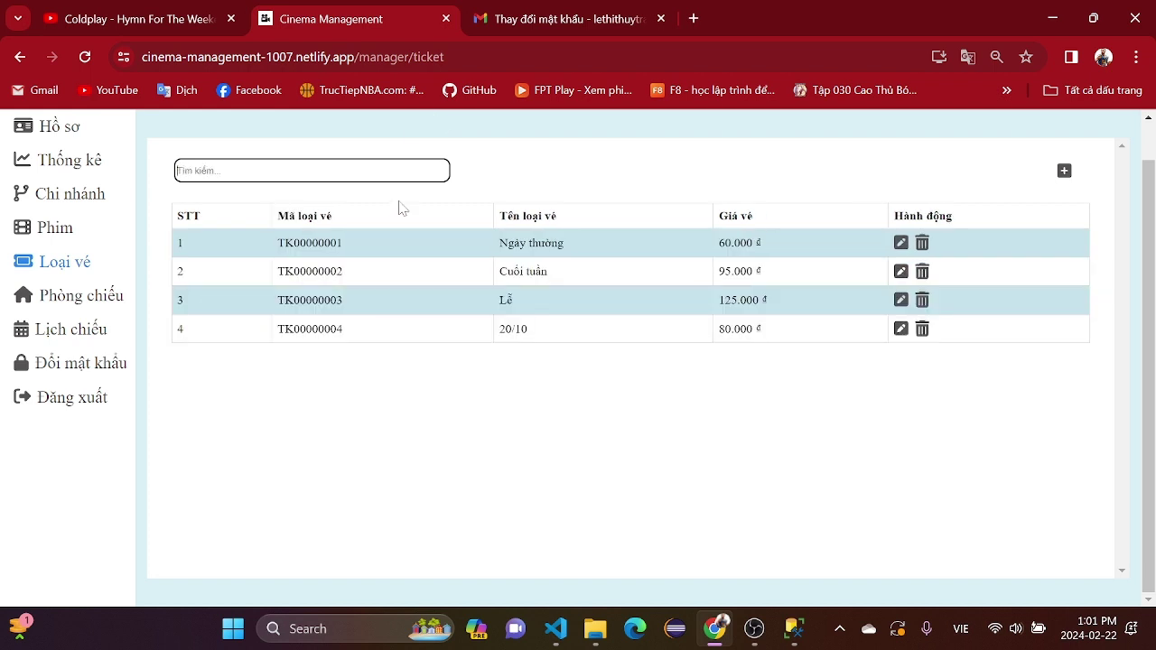
click(900, 242)
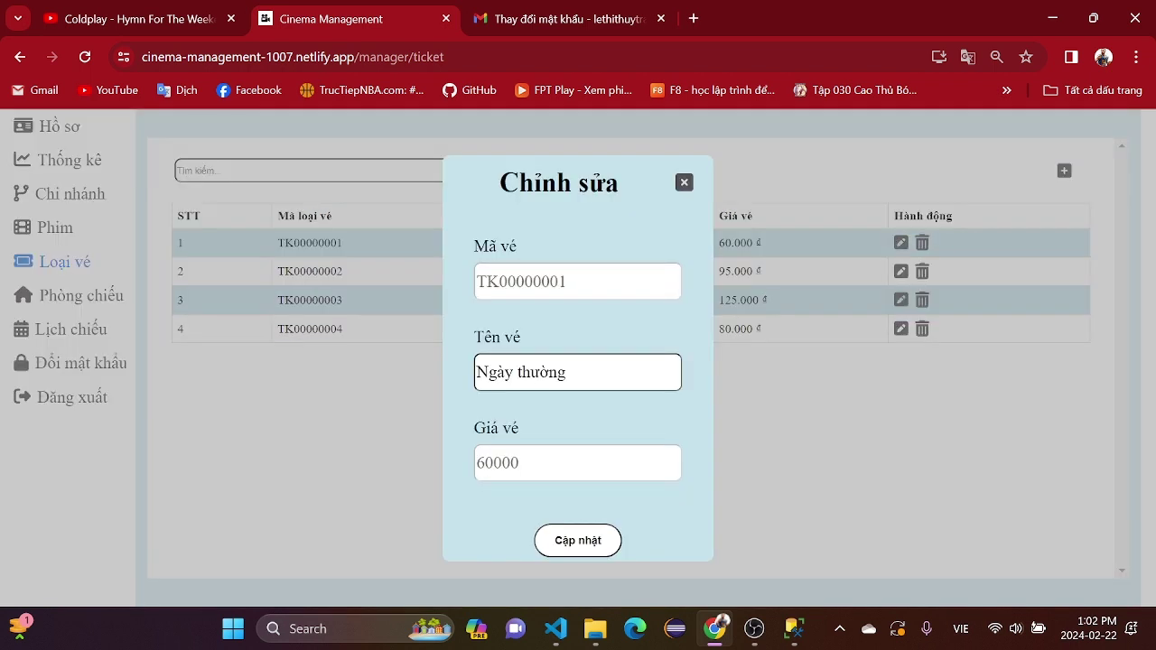
click(685, 182)
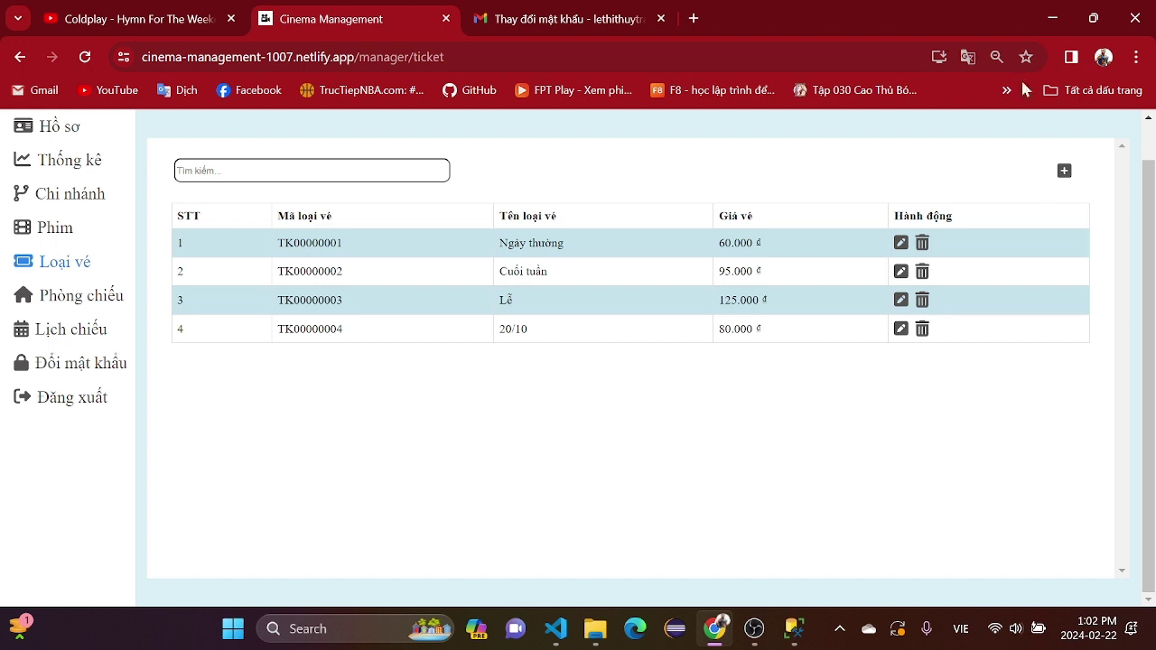
click(1062, 174)
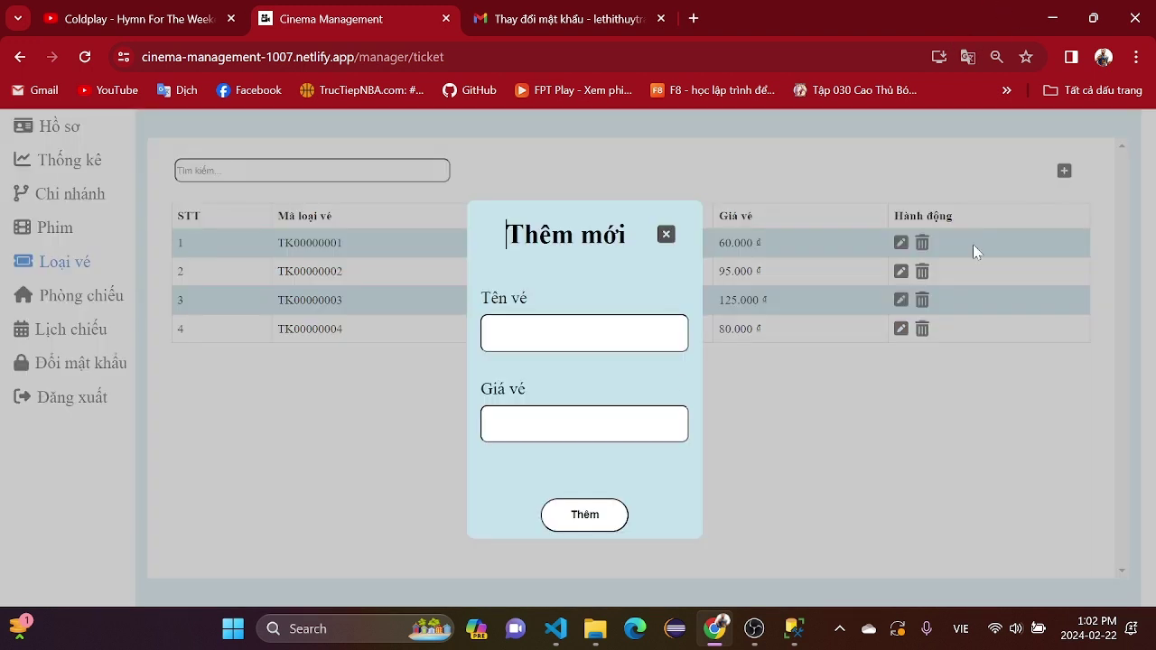
click(665, 234)
- Filter rooms by Chi nhánh 1 and 2, reset to Tất cả, then edit RM00000001
click(79, 305)
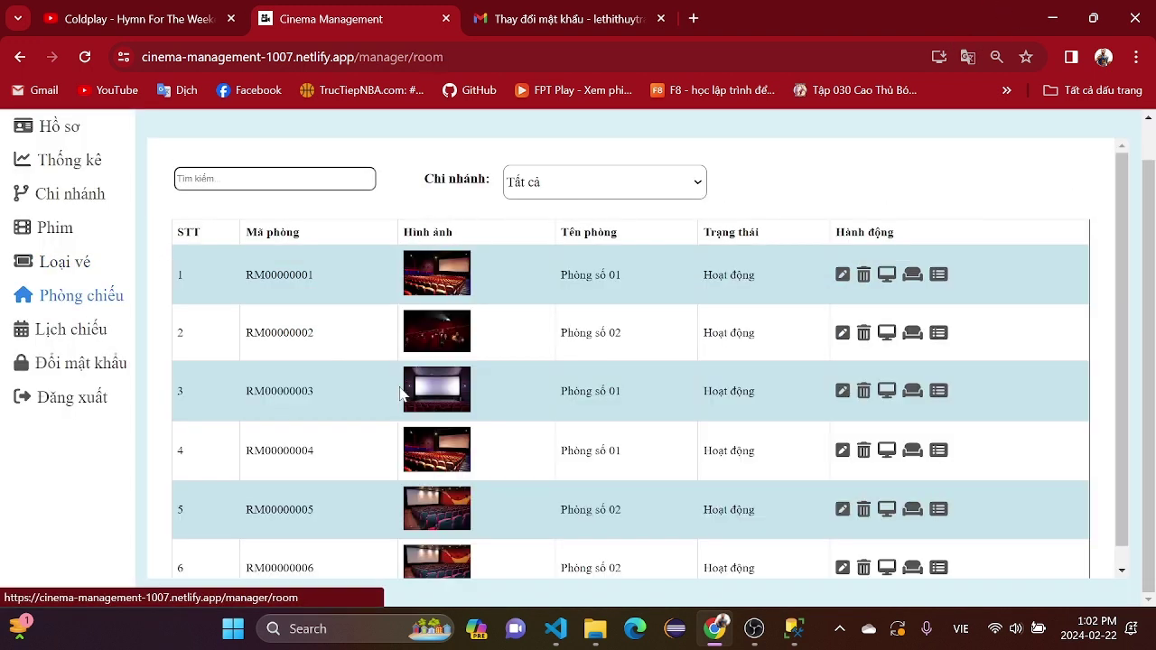
scroll(820, 343, down, 1)
scroll(746, 237, up, 2)
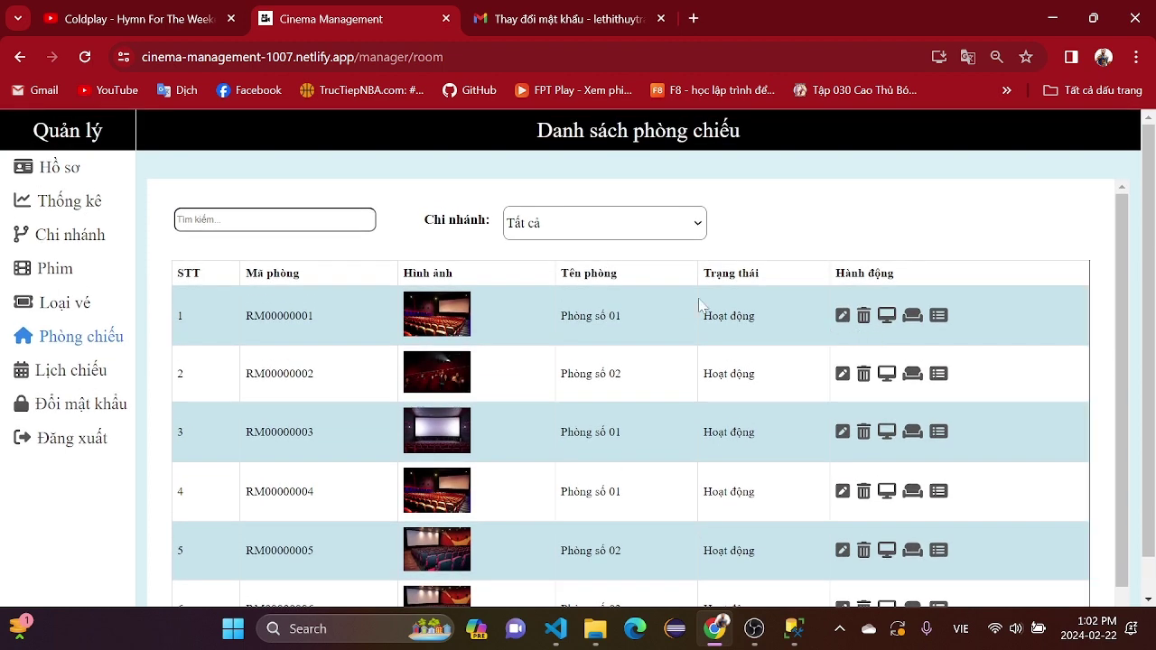
click(650, 235)
click(635, 267)
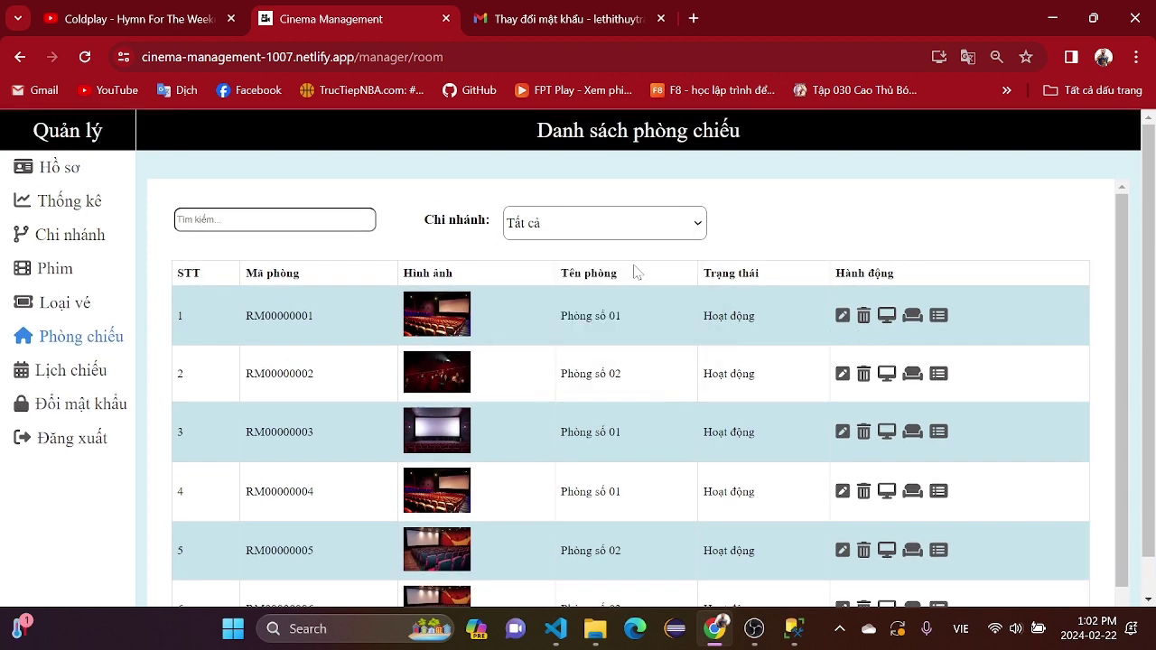
click(669, 223)
click(636, 283)
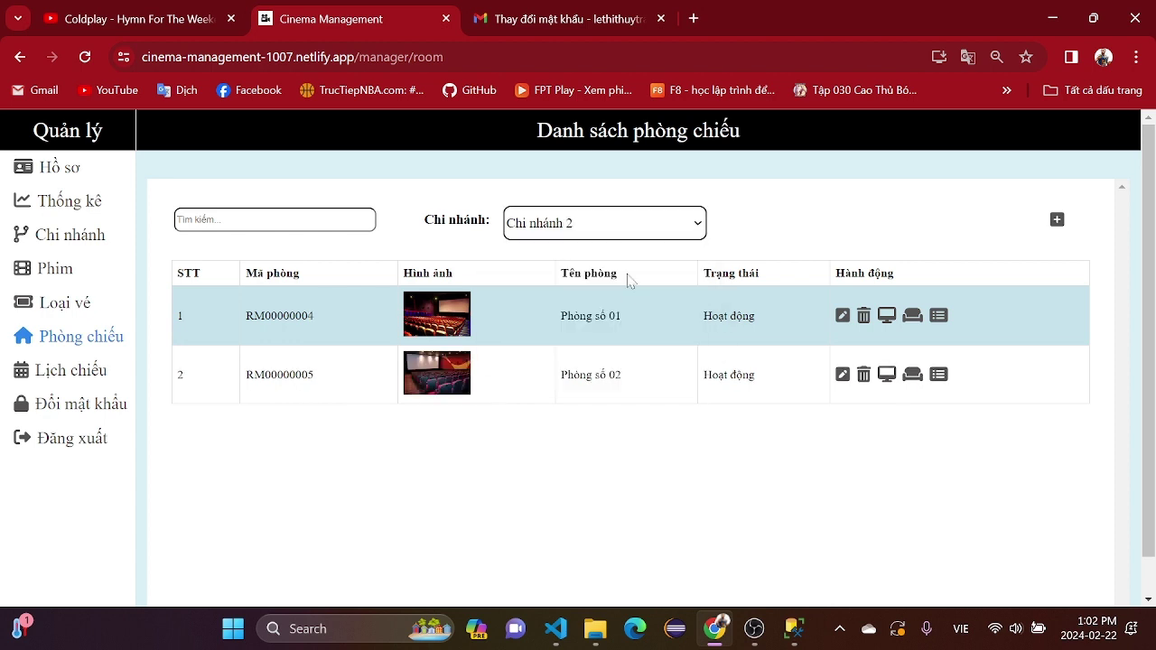
click(647, 235)
click(638, 249)
click(841, 316)
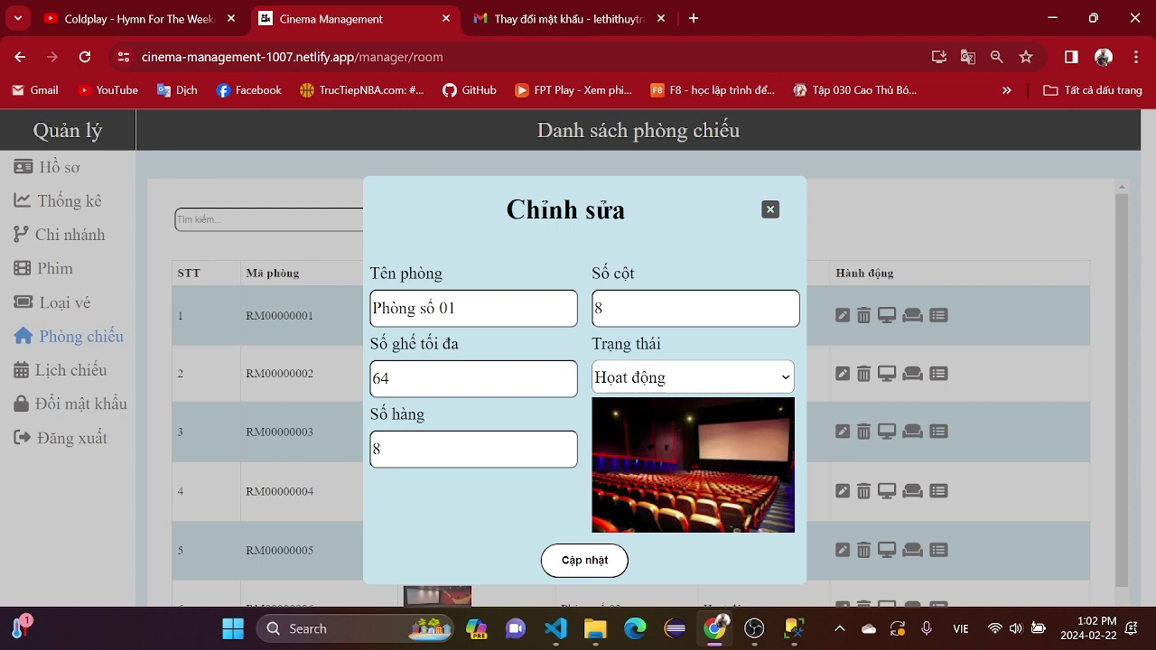
- Check the room status options, close the edit form, and view RM00000001's facilities
click(759, 374)
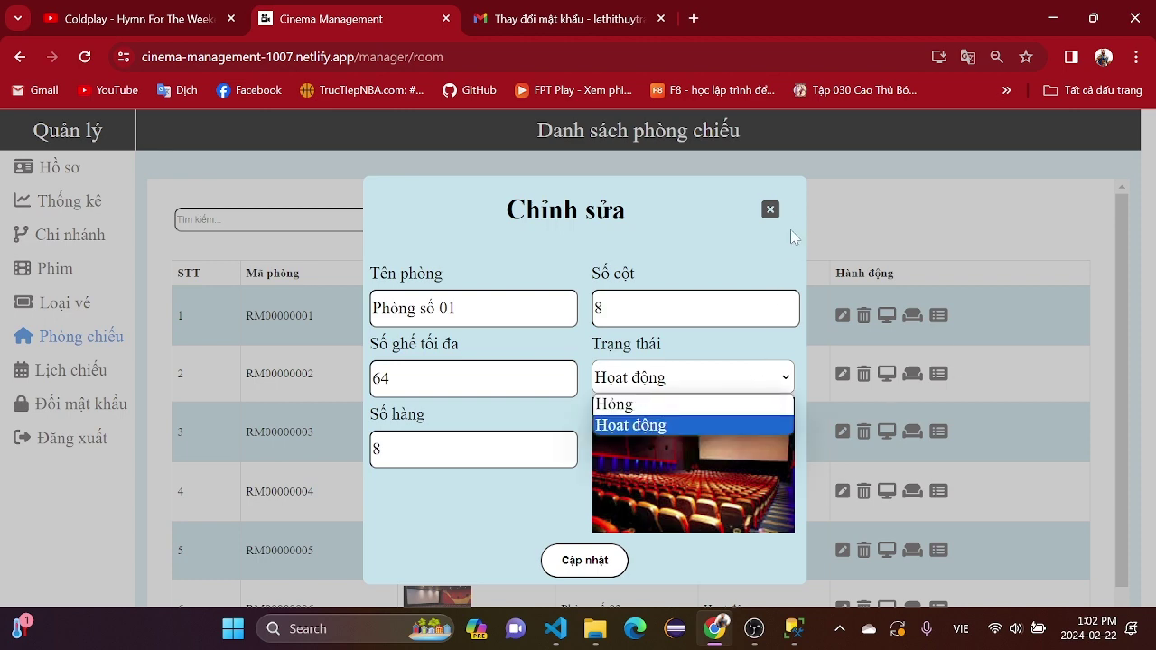
click(770, 211)
click(887, 315)
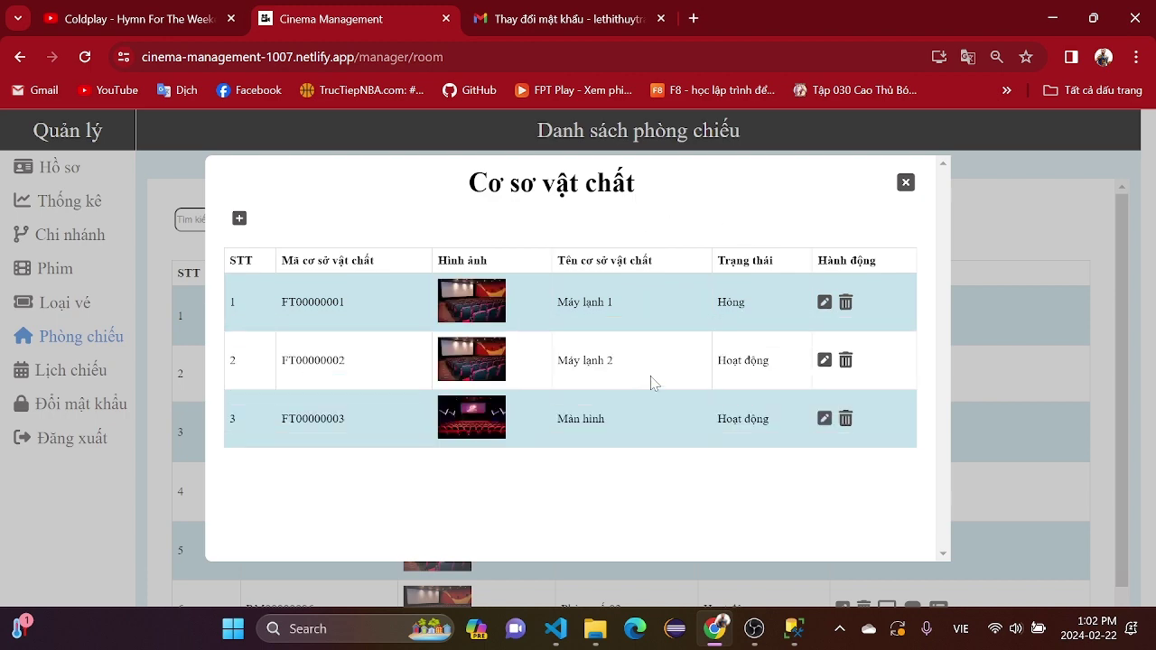
click(906, 183)
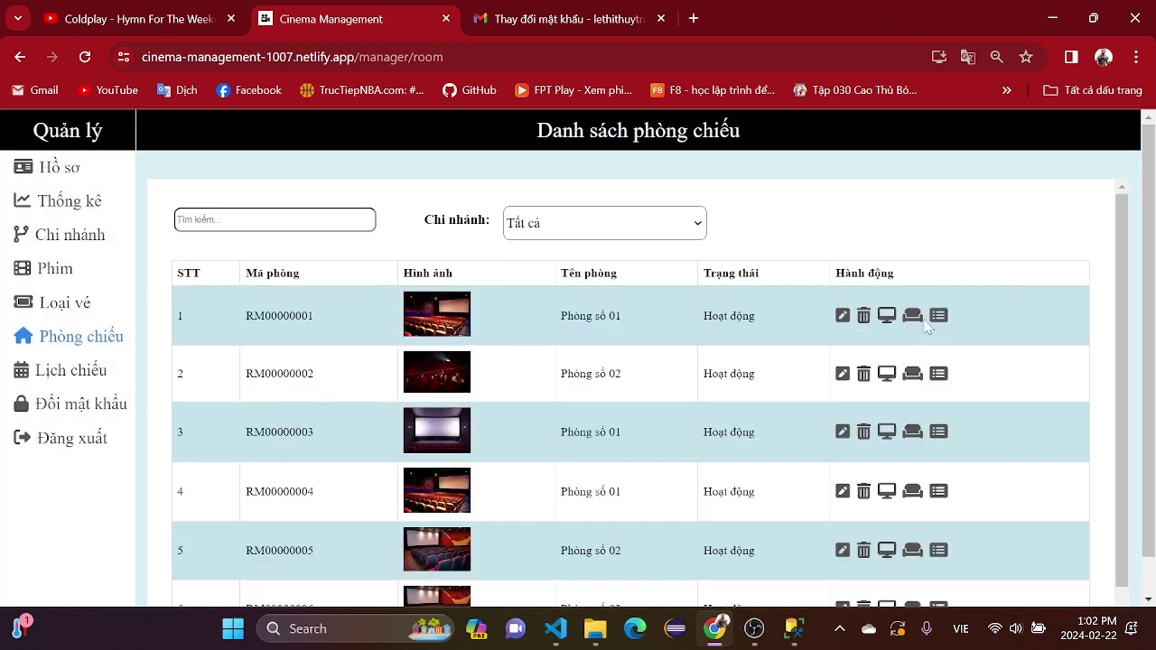
- View RM00000001's seat map twice, then reopen the room's edit form
click(912, 316)
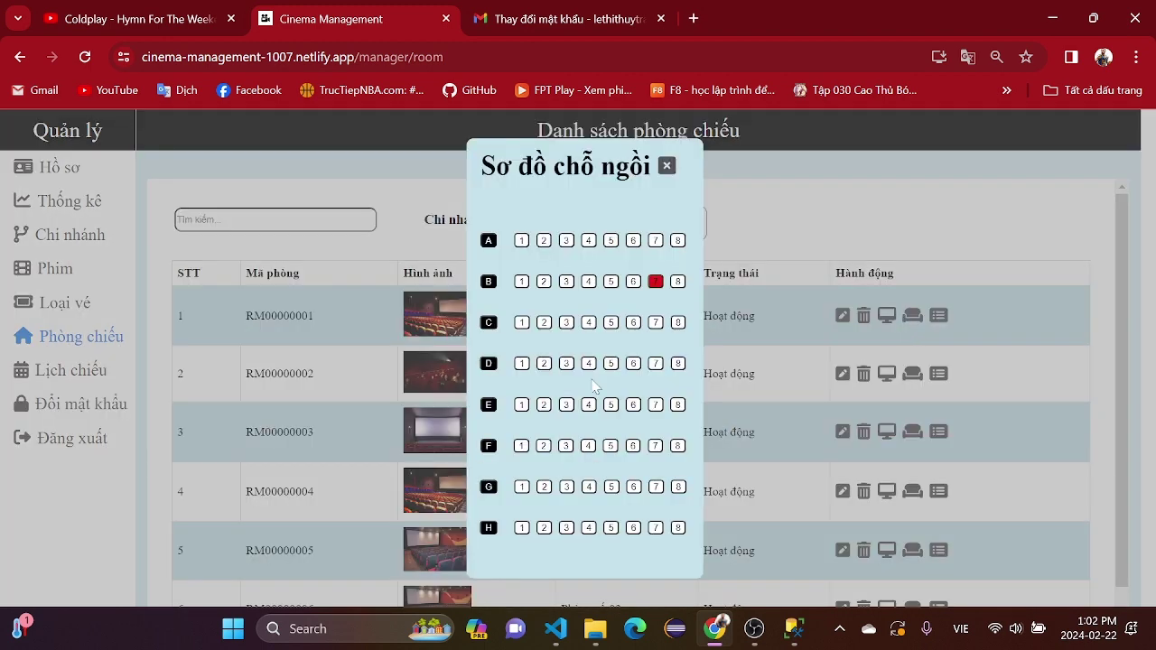
click(667, 167)
click(912, 316)
click(667, 166)
click(843, 316)
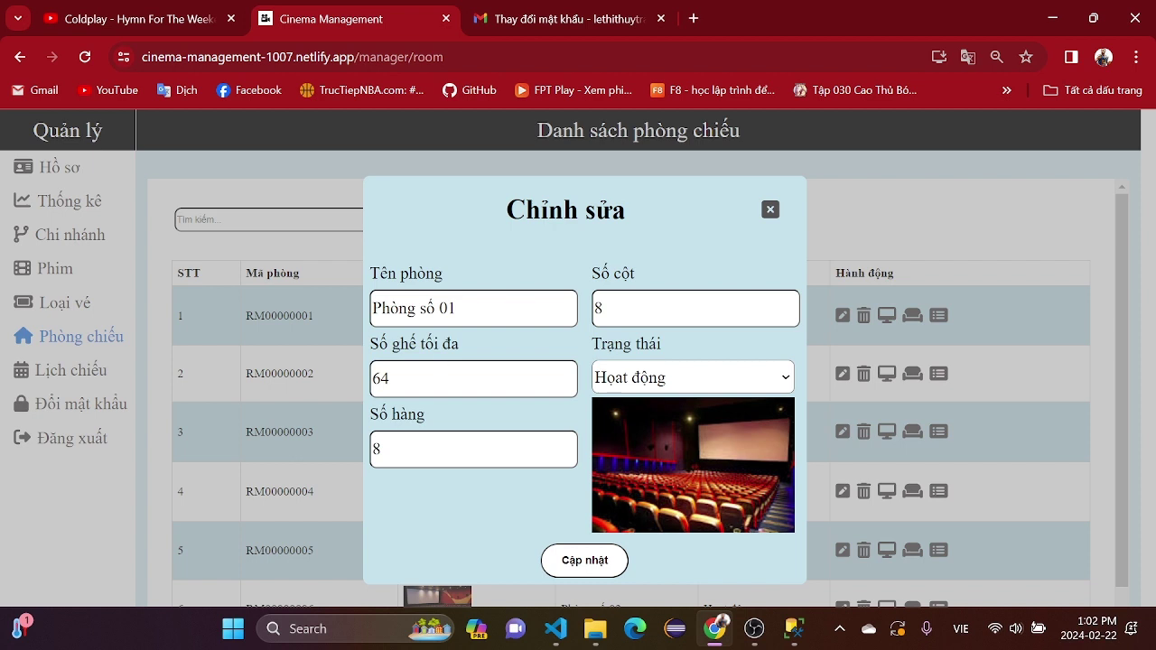
- Set Phòng số 01 to 54 maximum seats, 9 rows and 6 columns, then save and close
click(388, 378)
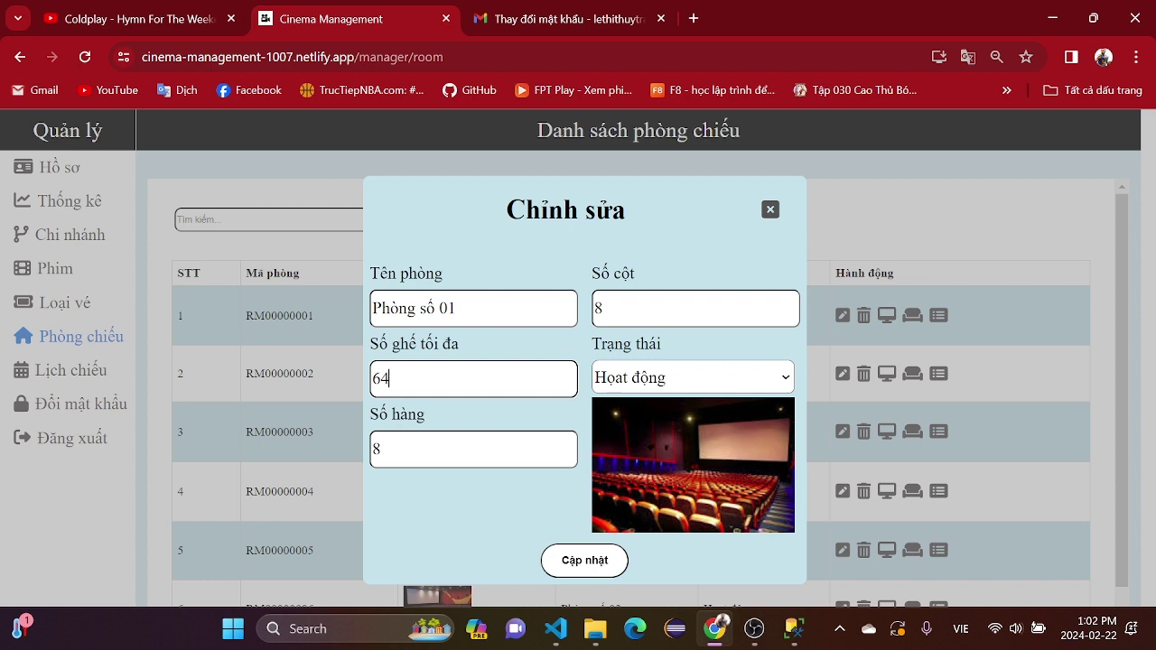
key(BackSpace)
key(BackSpace)
text(54)
click(381, 449)
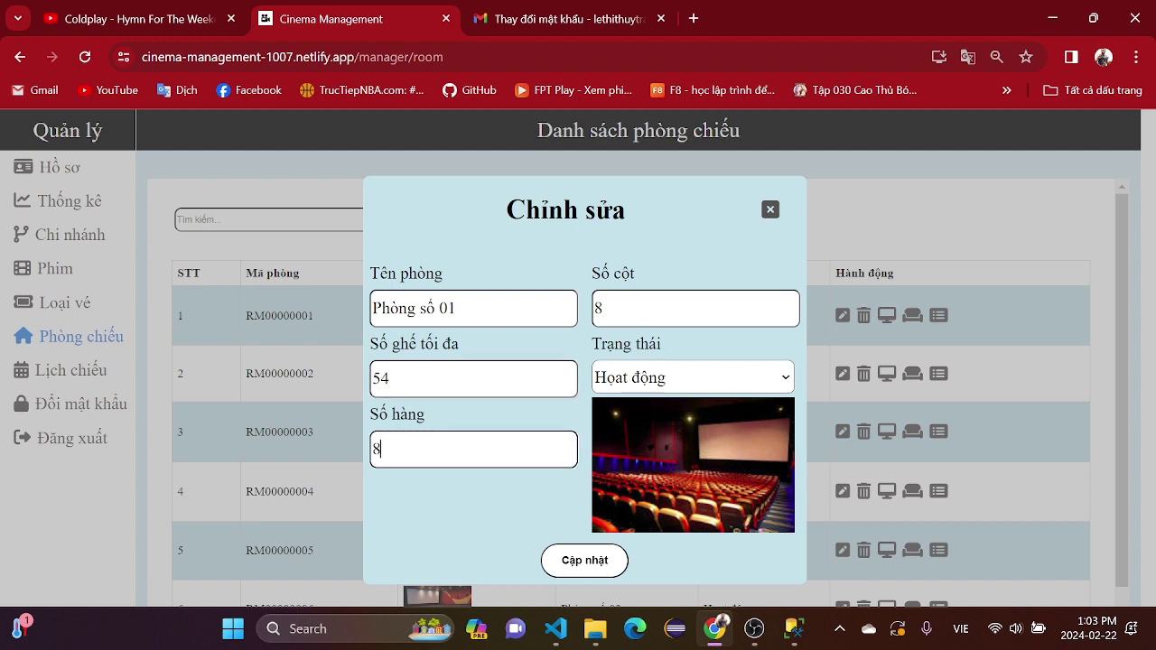
key(BackSpace)
text(6)
key(BackSpace)
text(9)
click(598, 308)
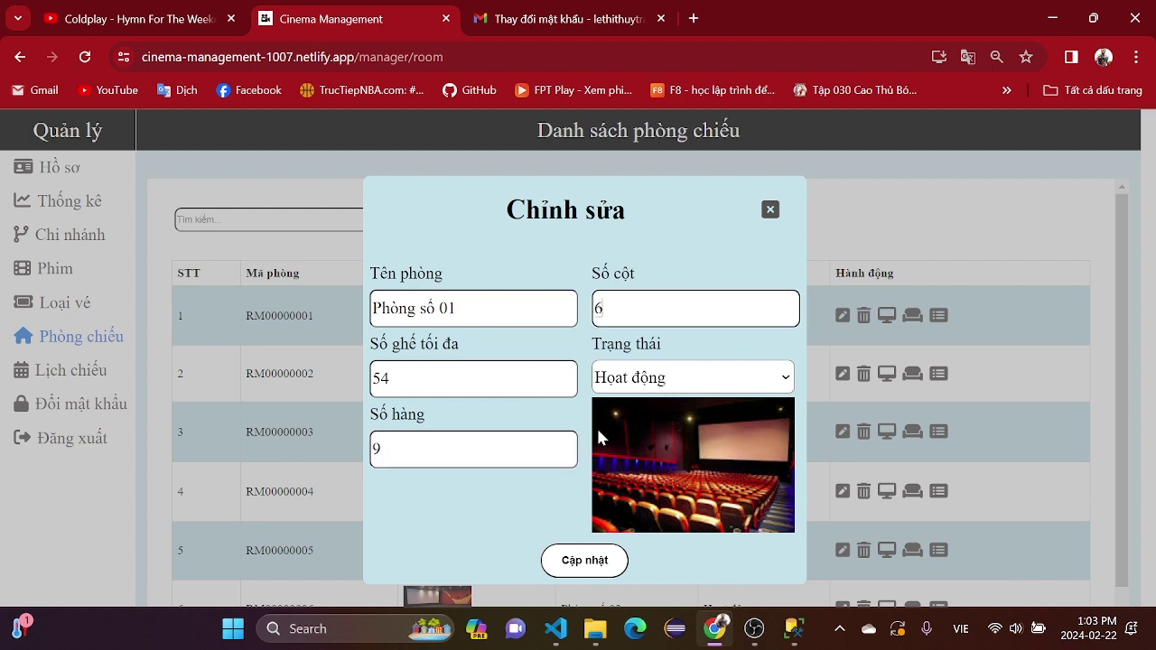
text(6)
click(579, 571)
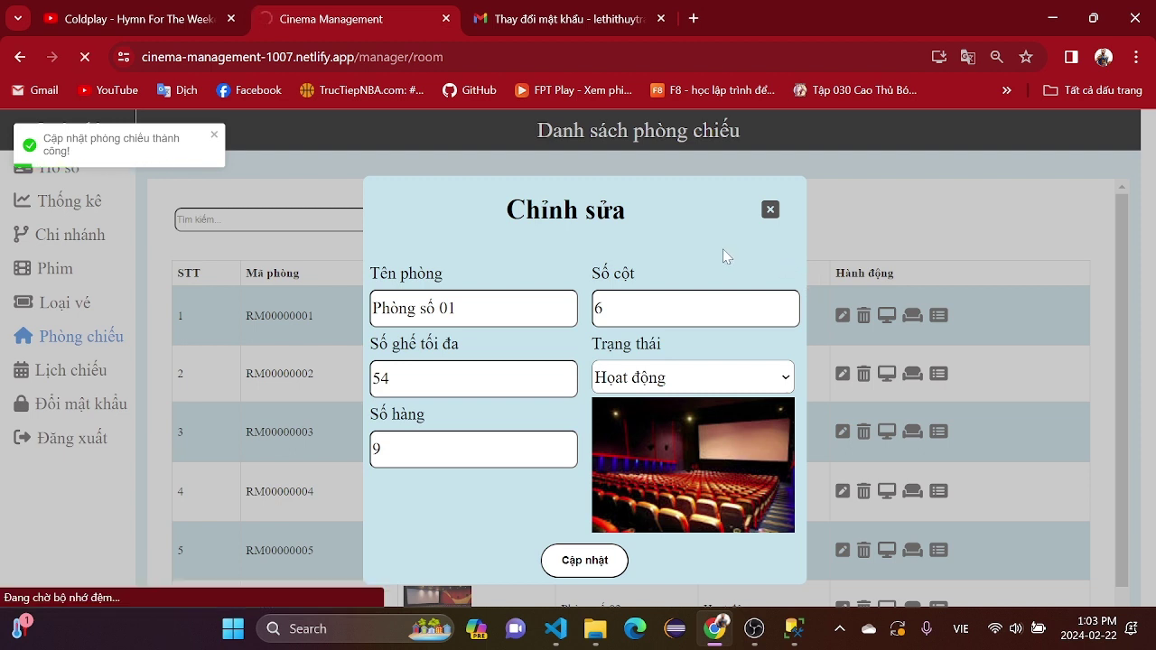
click(770, 209)
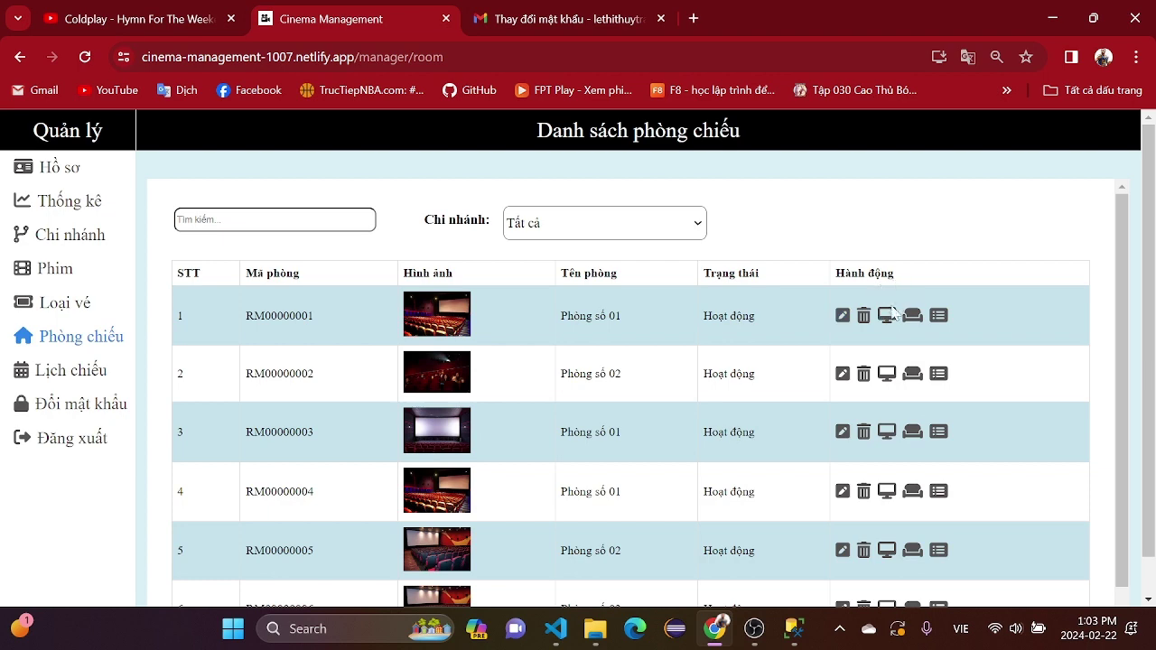
click(910, 315)
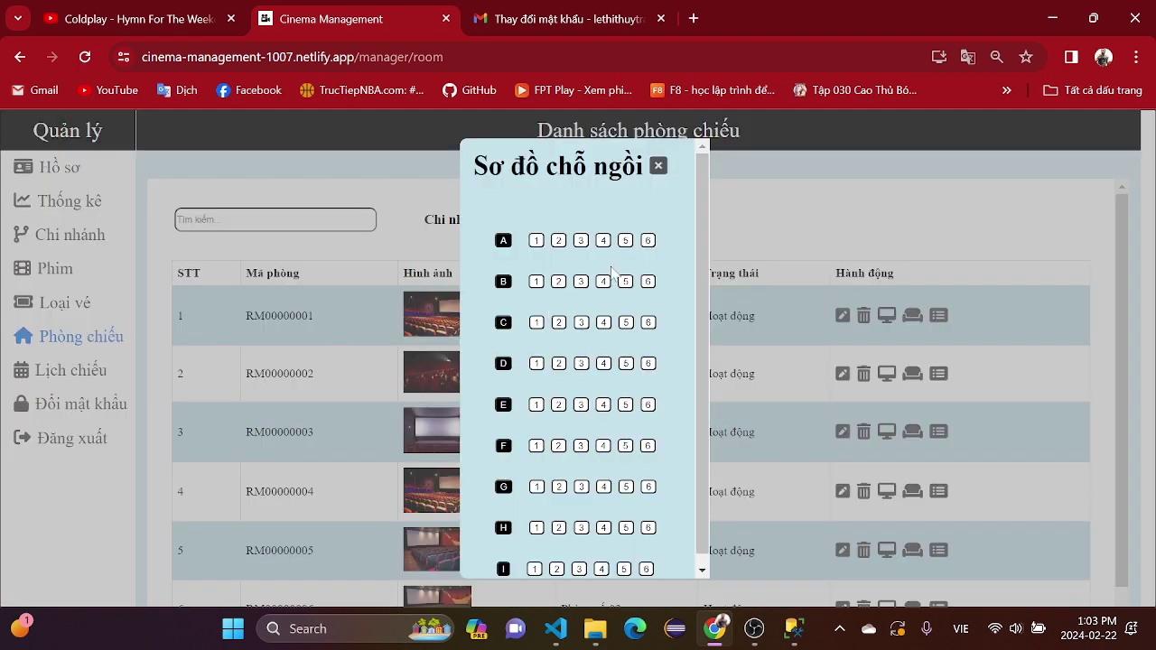
scroll(638, 227, down, 1)
scroll(661, 206, up, 1)
click(664, 171)
scroll(360, 383, down, 1)
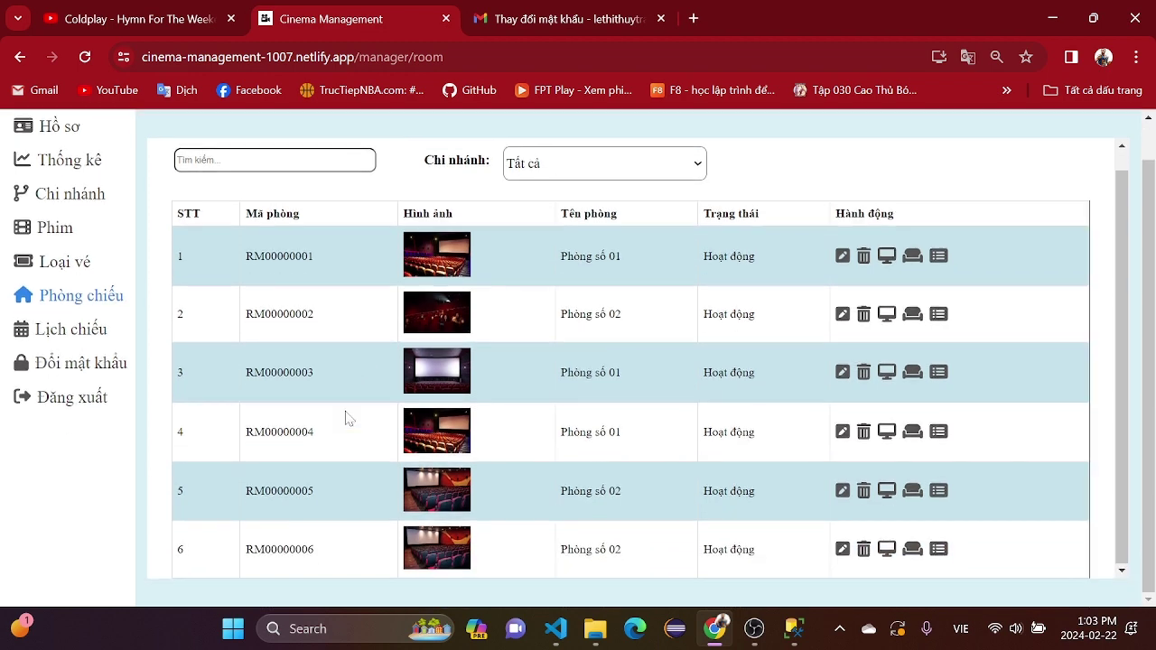
click(938, 256)
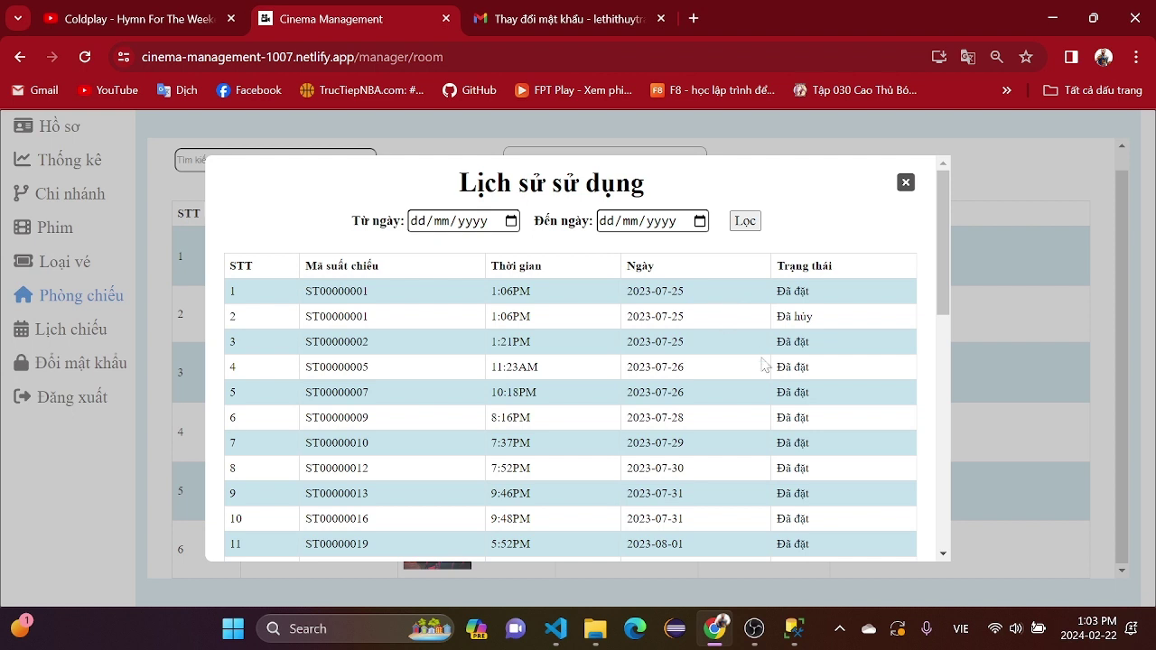
click(906, 183)
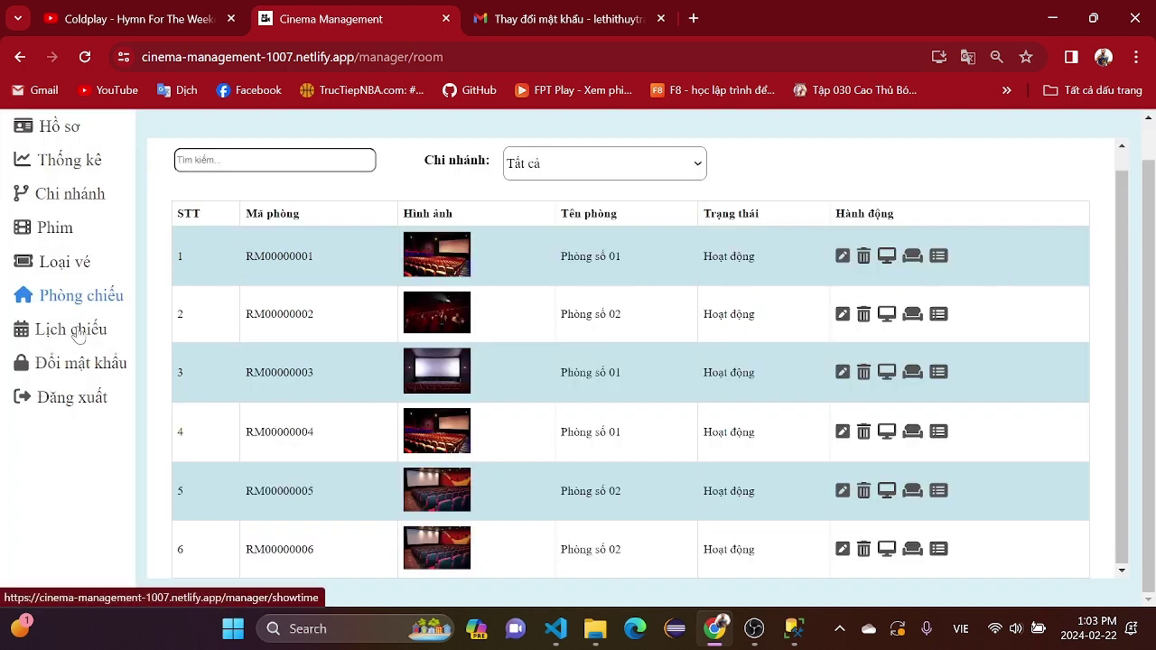
- Visit Lịch chiếu and Đổi mật khẩu, then sign out of the manager account
click(72, 331)
click(109, 366)
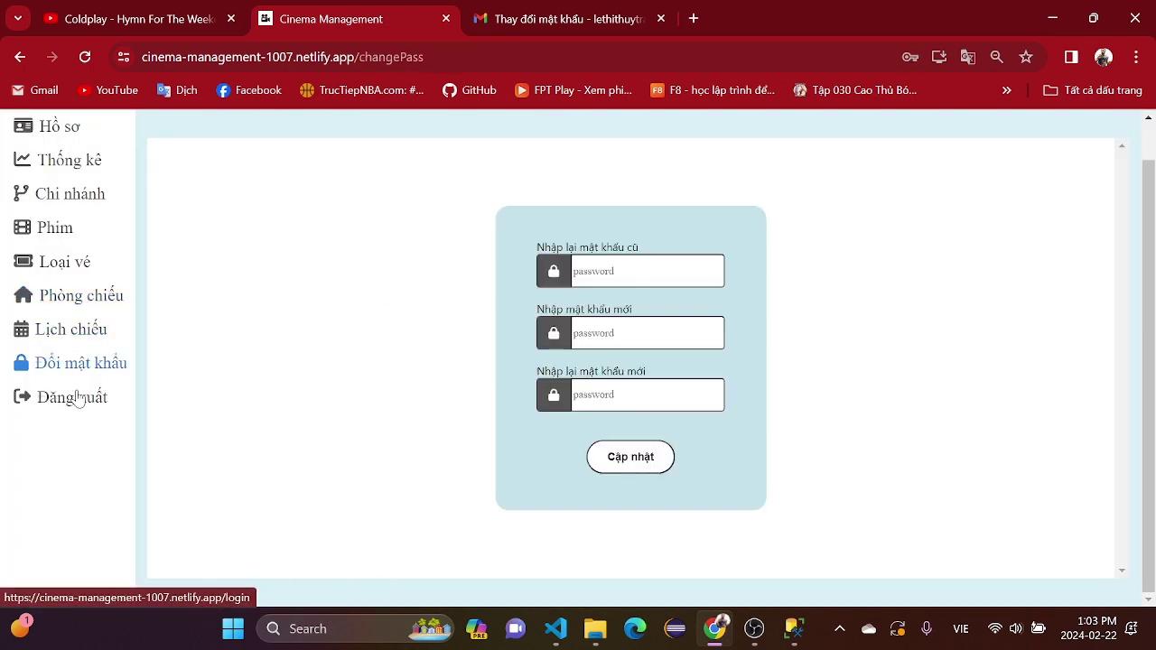
click(78, 405)
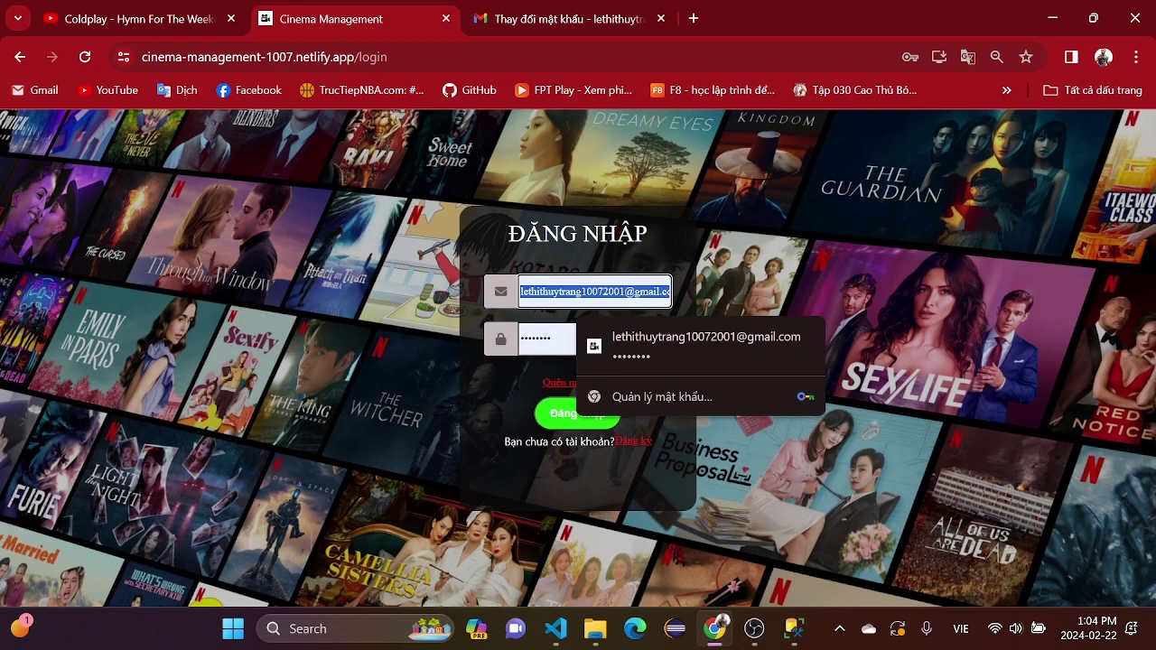
- Enter the other account's e-mail and password on the login page
key(BackSpace)
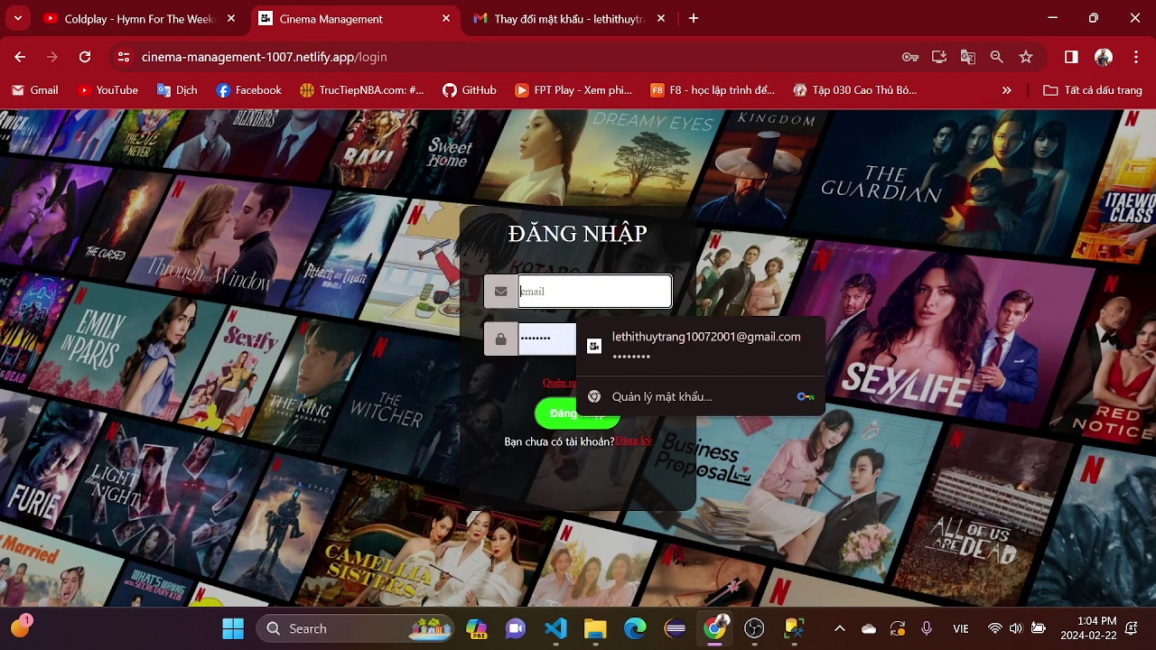
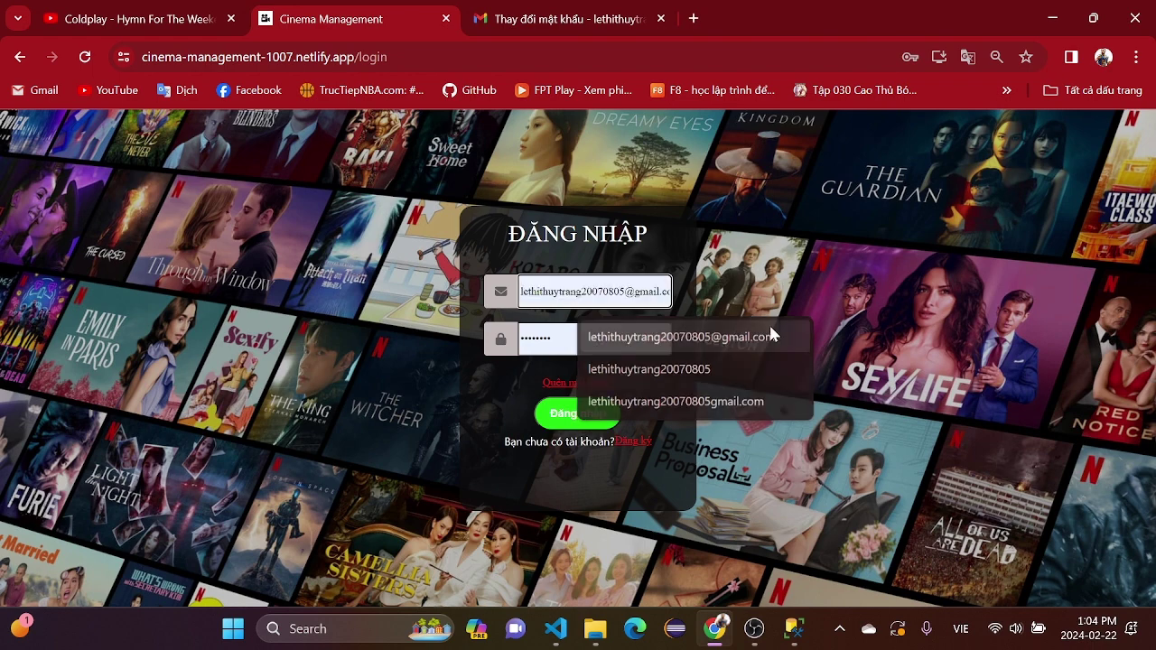
key(Tab)
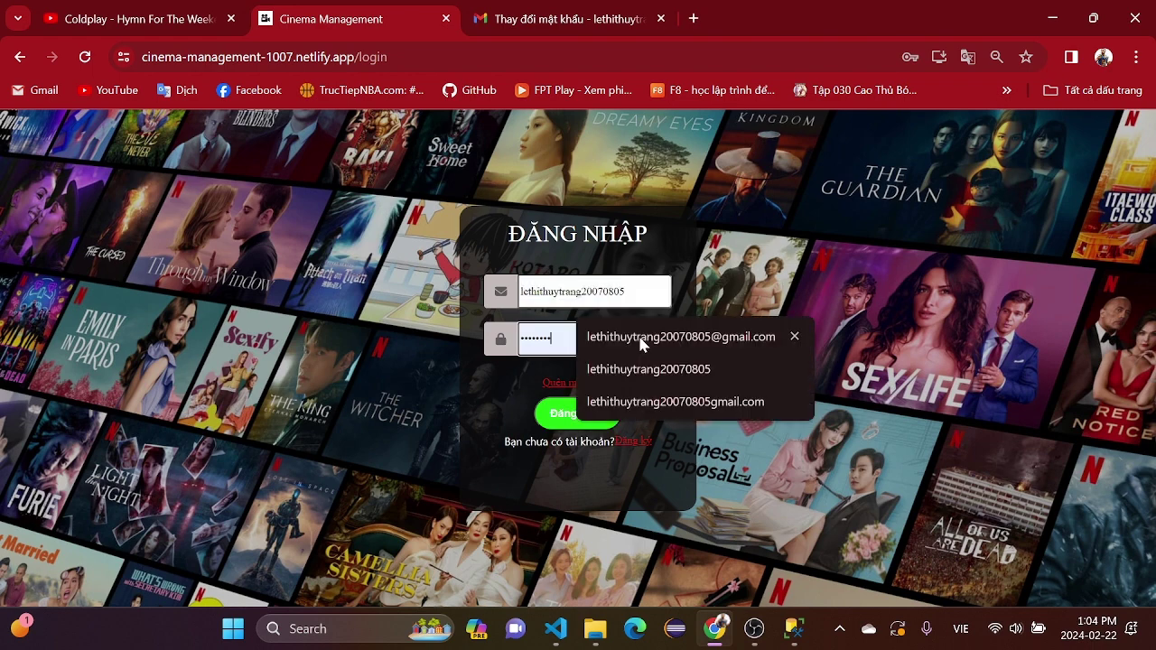
click(587, 347)
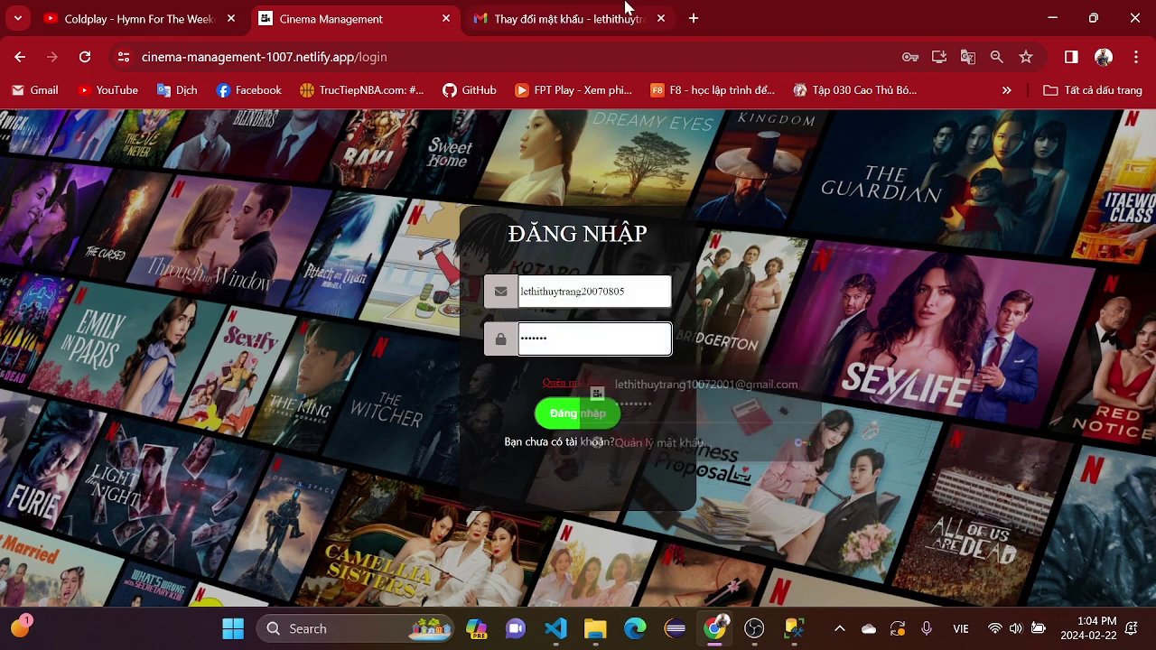
text(***)
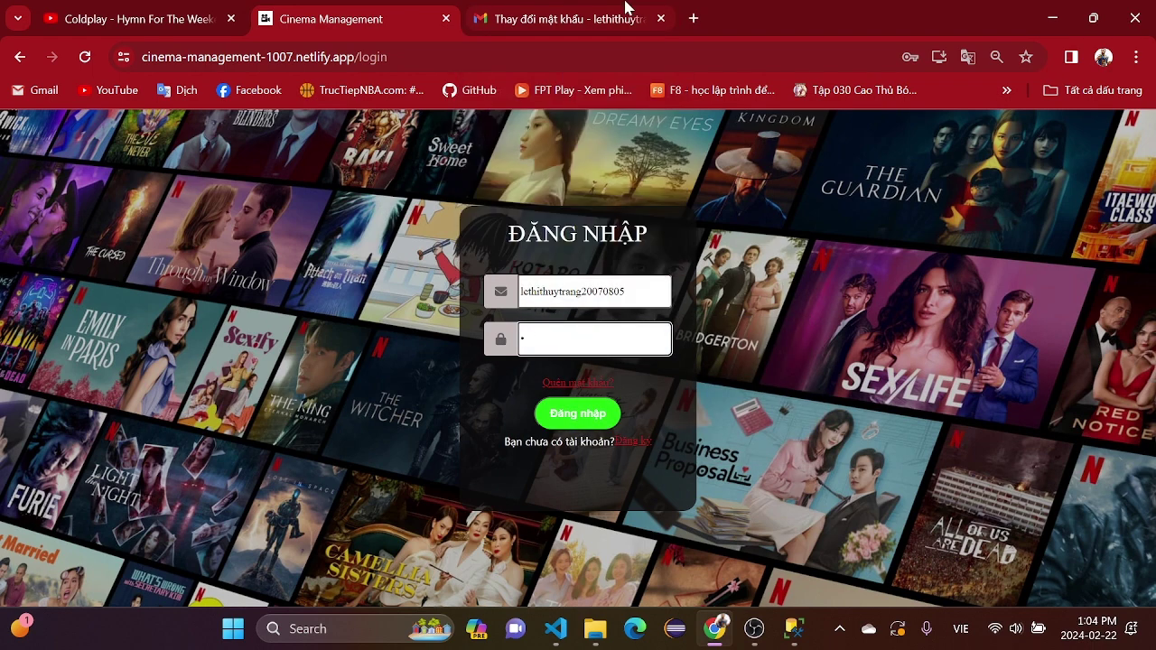
key(BackSpace)
text(***)
click(650, 291)
click(690, 339)
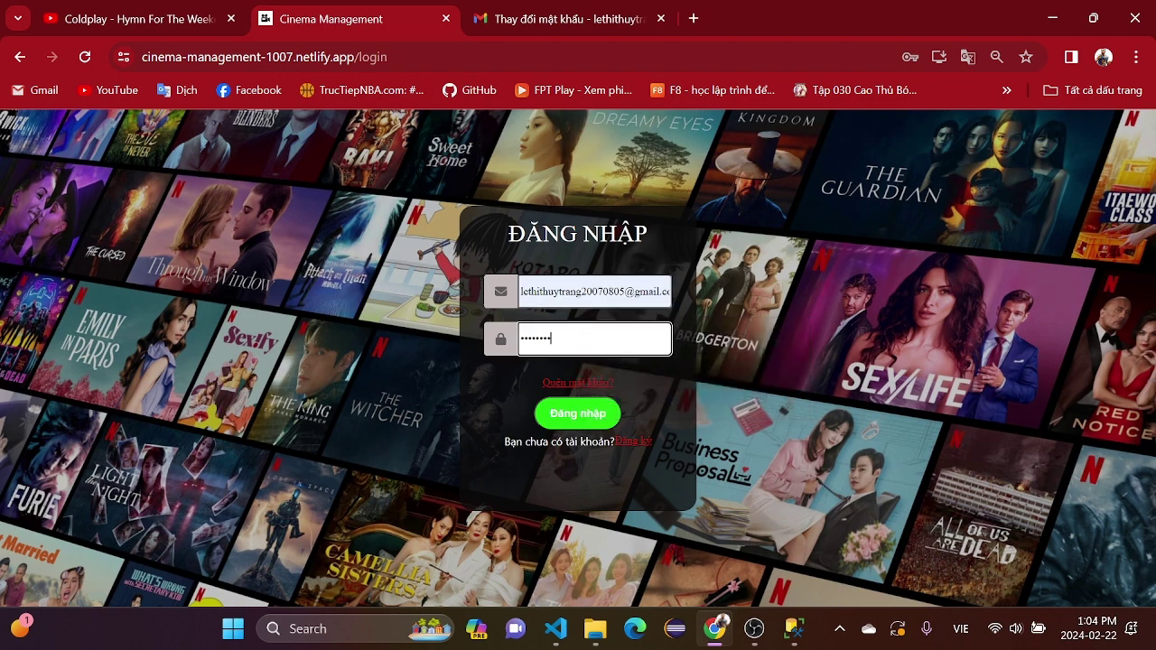
double_click(521, 339)
key(BackSpace)
- Sign in with the account's password and select staff e-mails in the Nhân viên list
text(********)
click(560, 413)
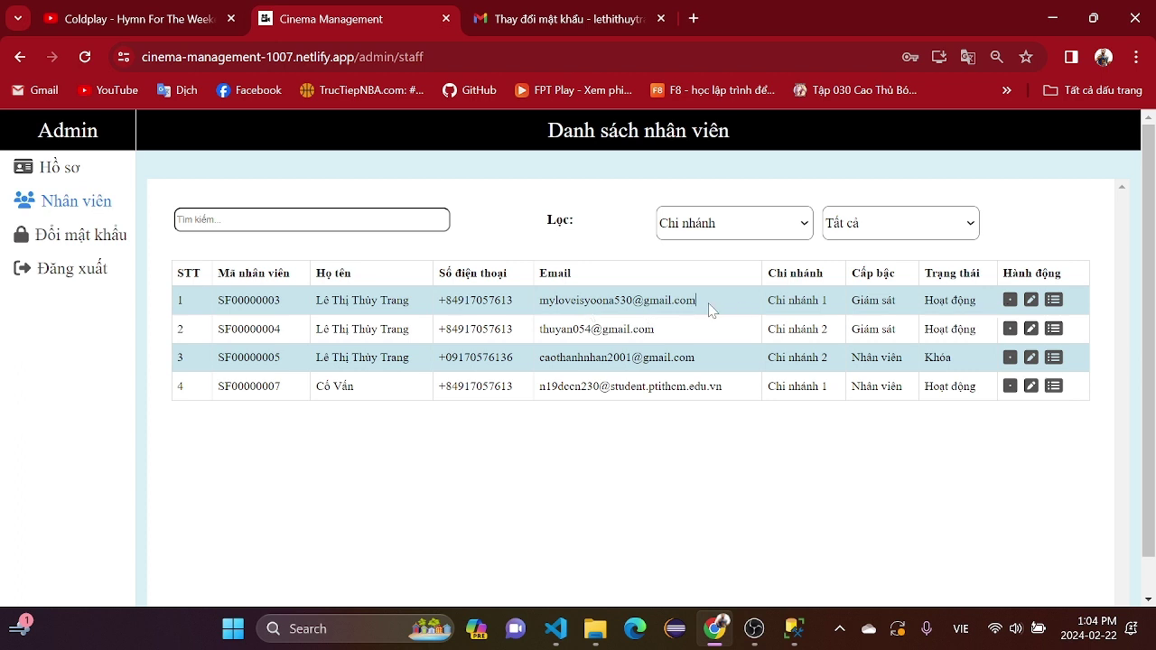
drag(711, 309, 539, 303)
drag(734, 395, 551, 386)
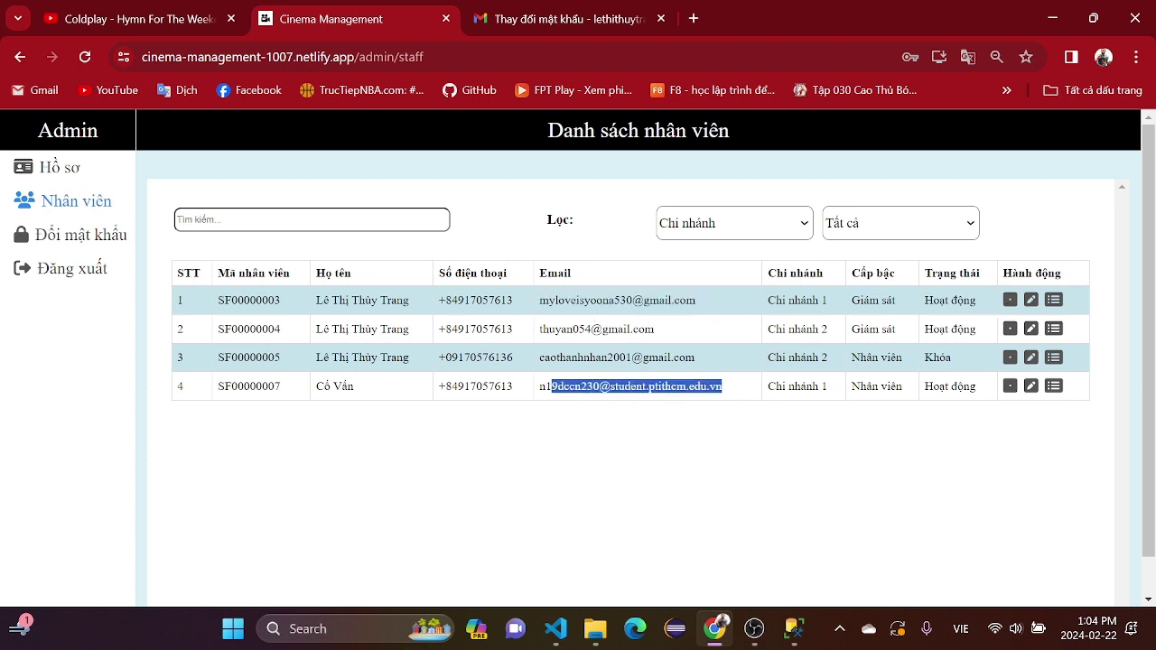
- Sign out of the admin account and clear the prefilled login e-mail
click(74, 269)
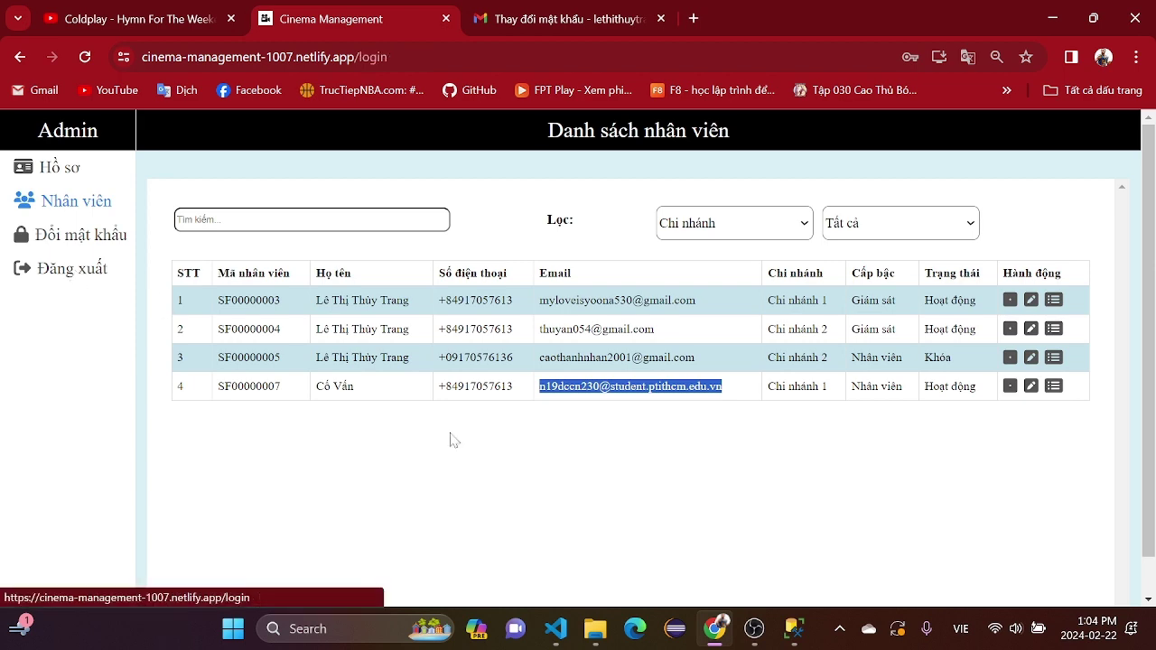
click(630, 291)
key(ctrl+a)
key(BackSpace)
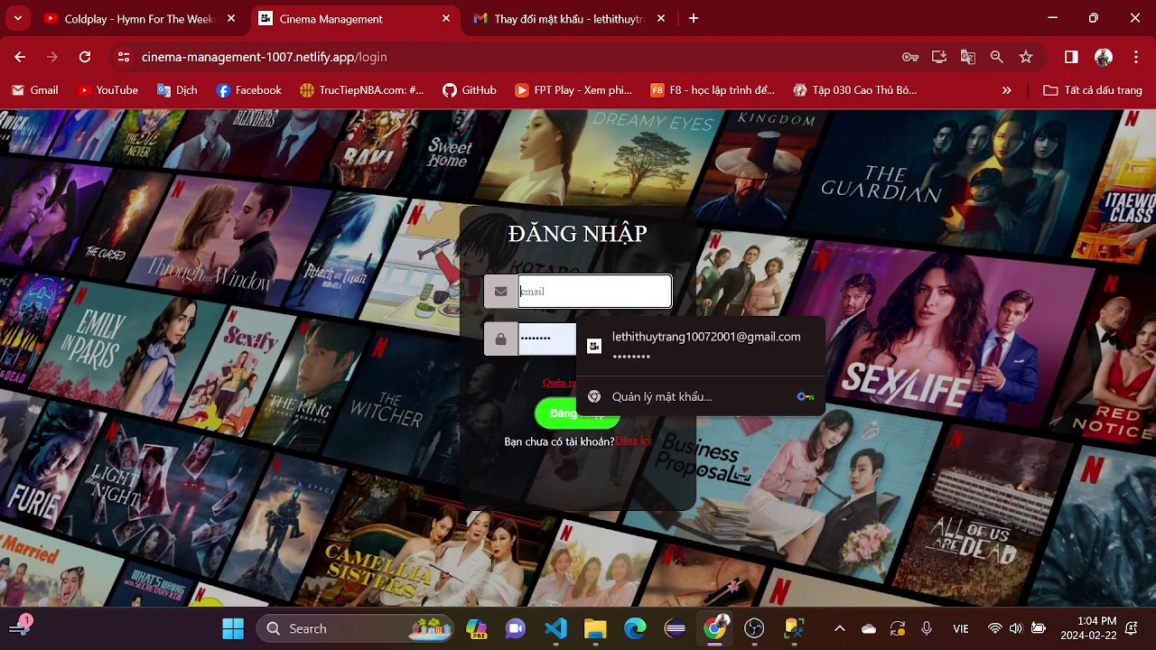
- Log in with the supervisor e-mail and password, save the password in Chrome, and open Thống kê
text(myl)
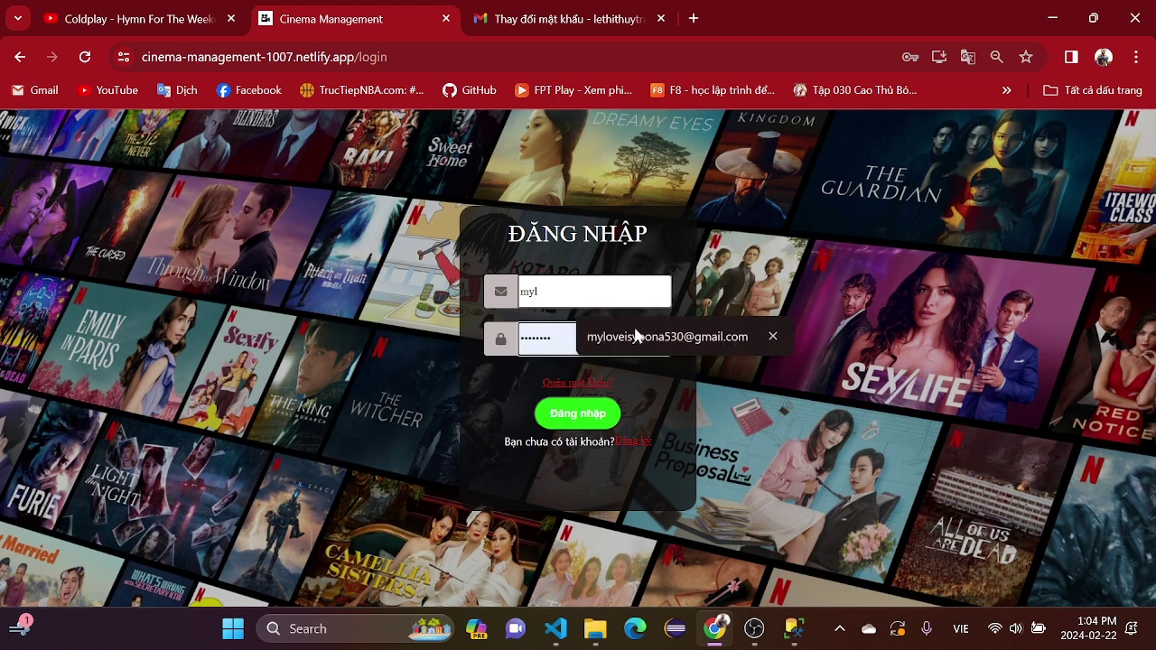
click(665, 336)
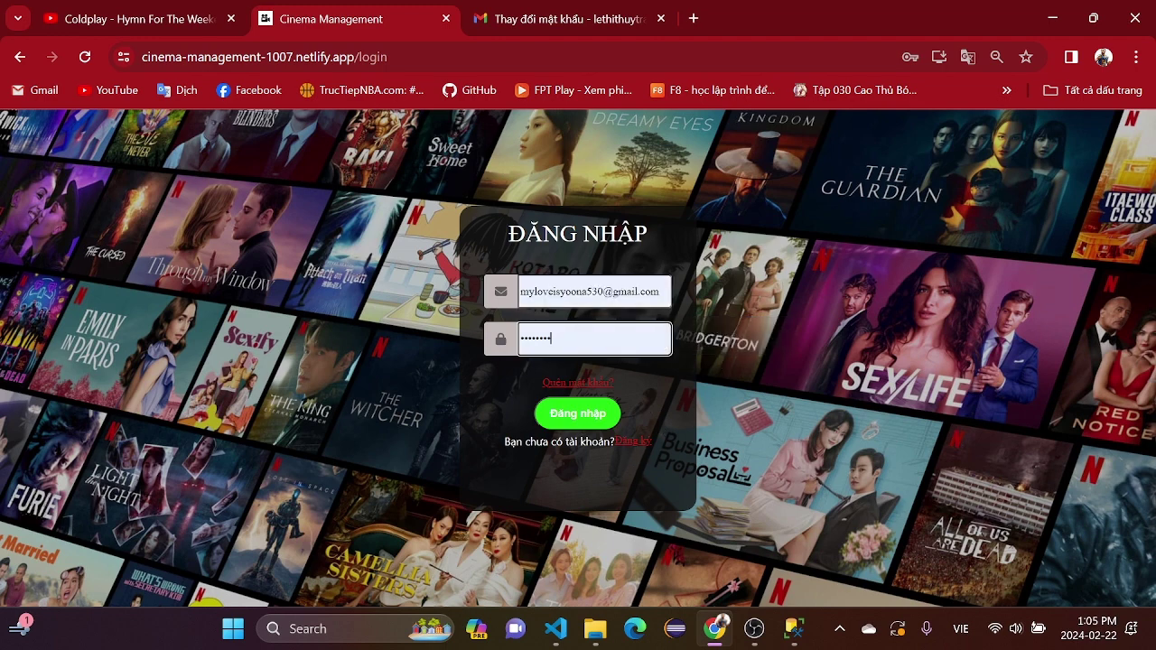
key(BackSpace)
key(BackSpace)
key(BackSpace)
key(BackSpace)
key(BackSpace)
key(BackSpace)
key(BackSpace)
key(BackSpace)
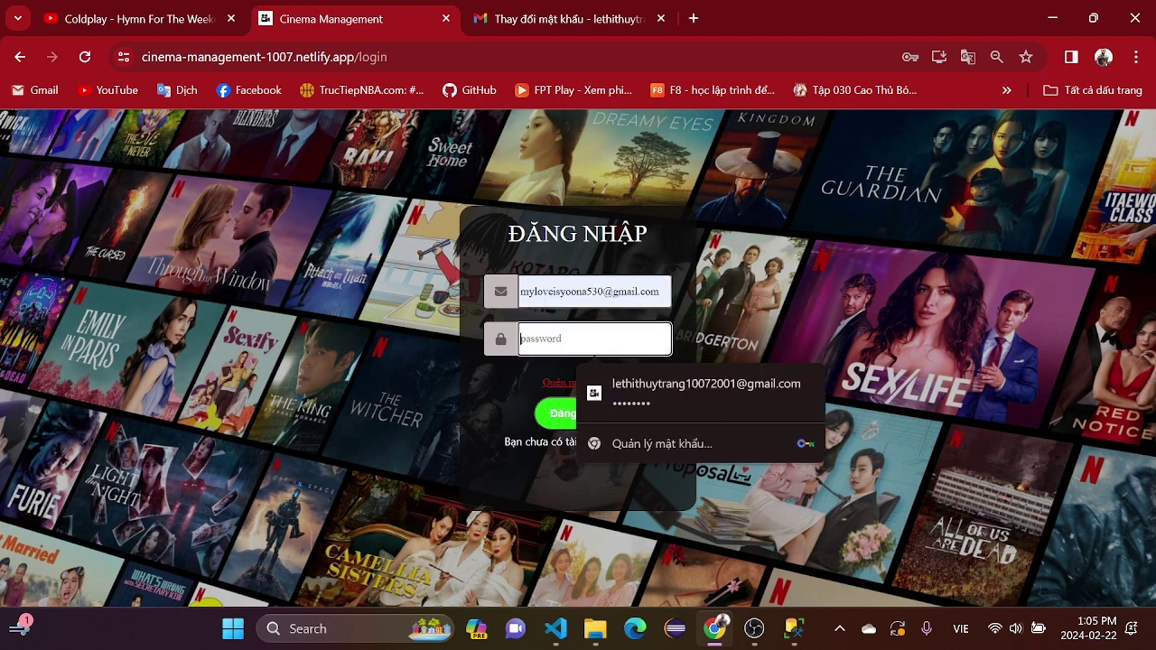
text(123)
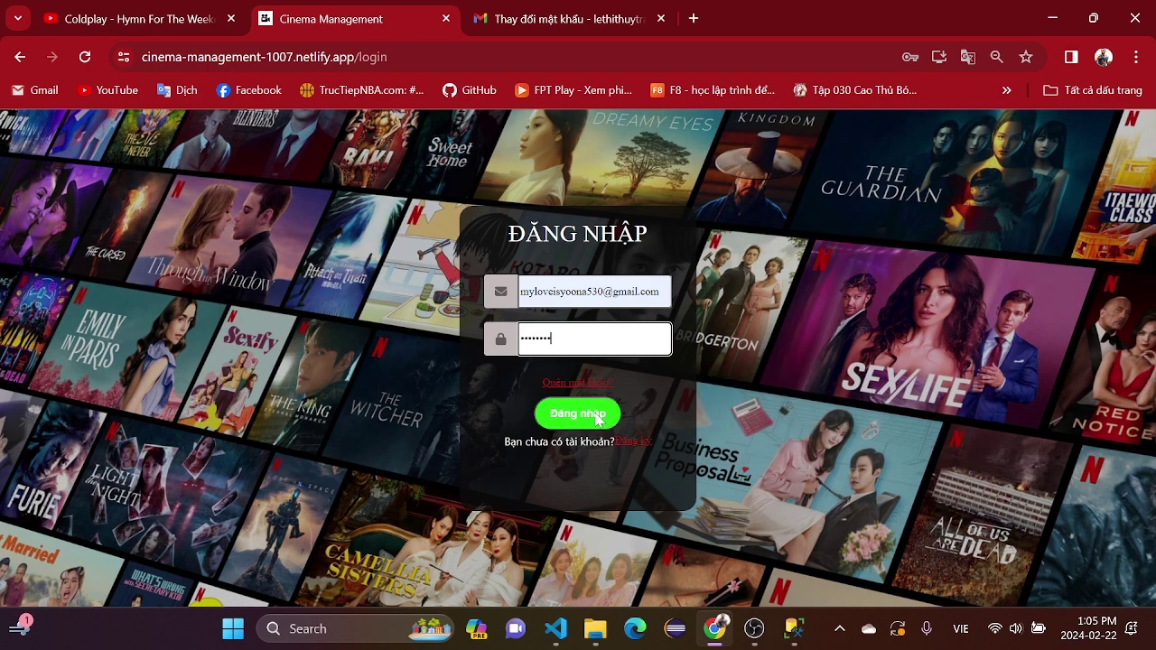
text(45678)
click(596, 418)
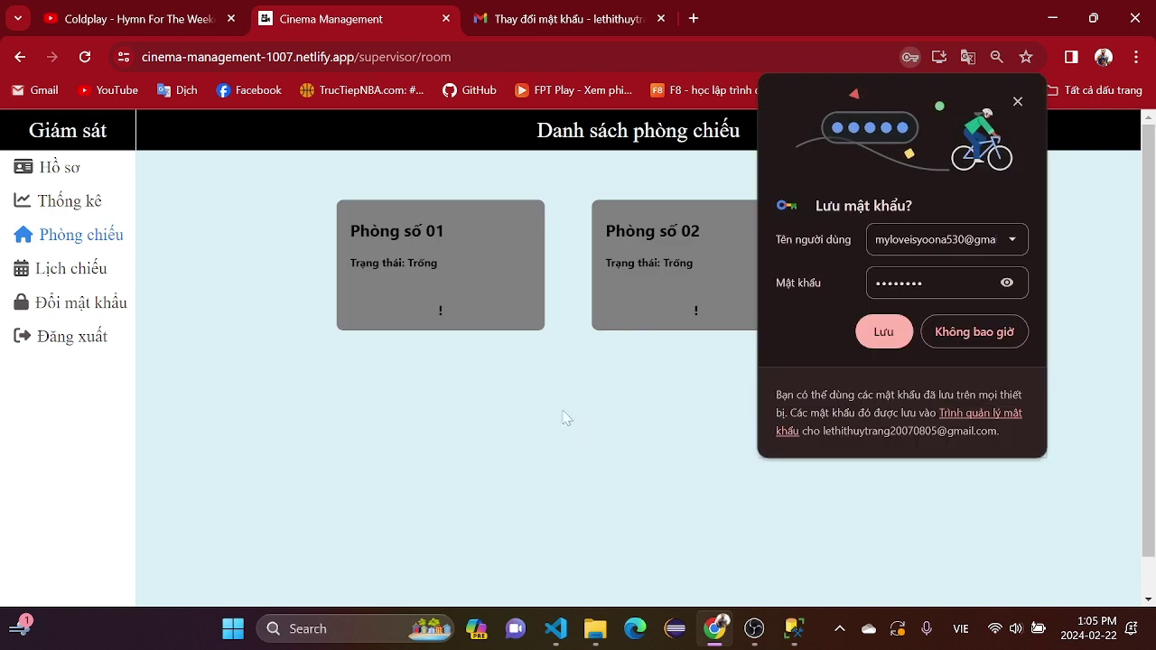
click(900, 335)
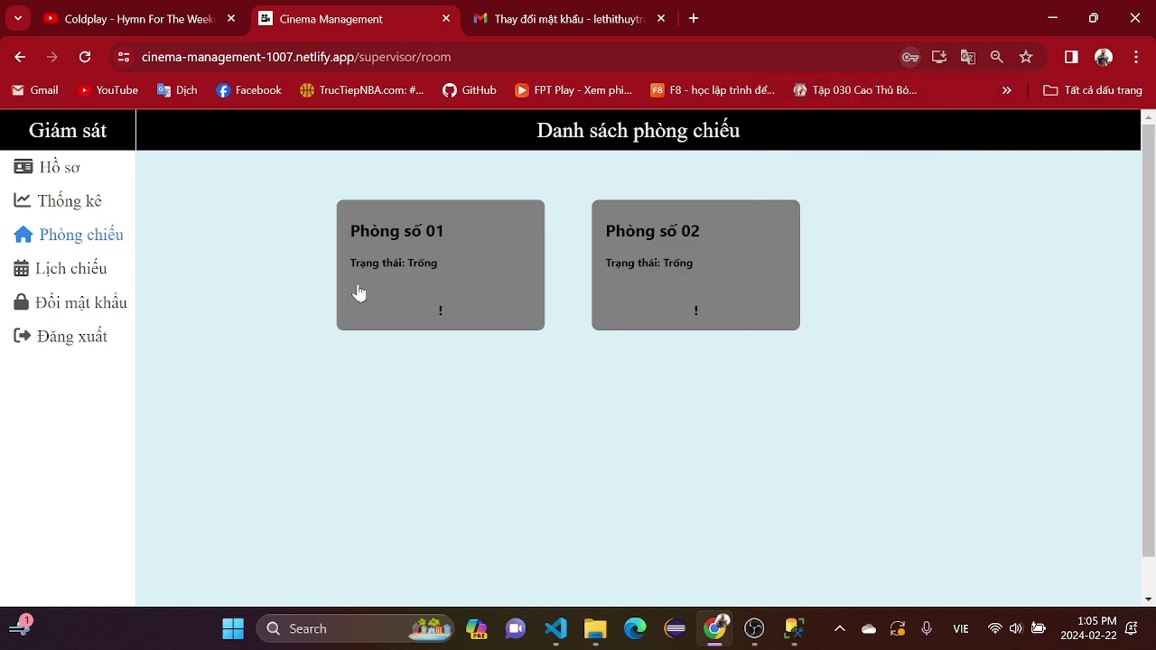
click(78, 202)
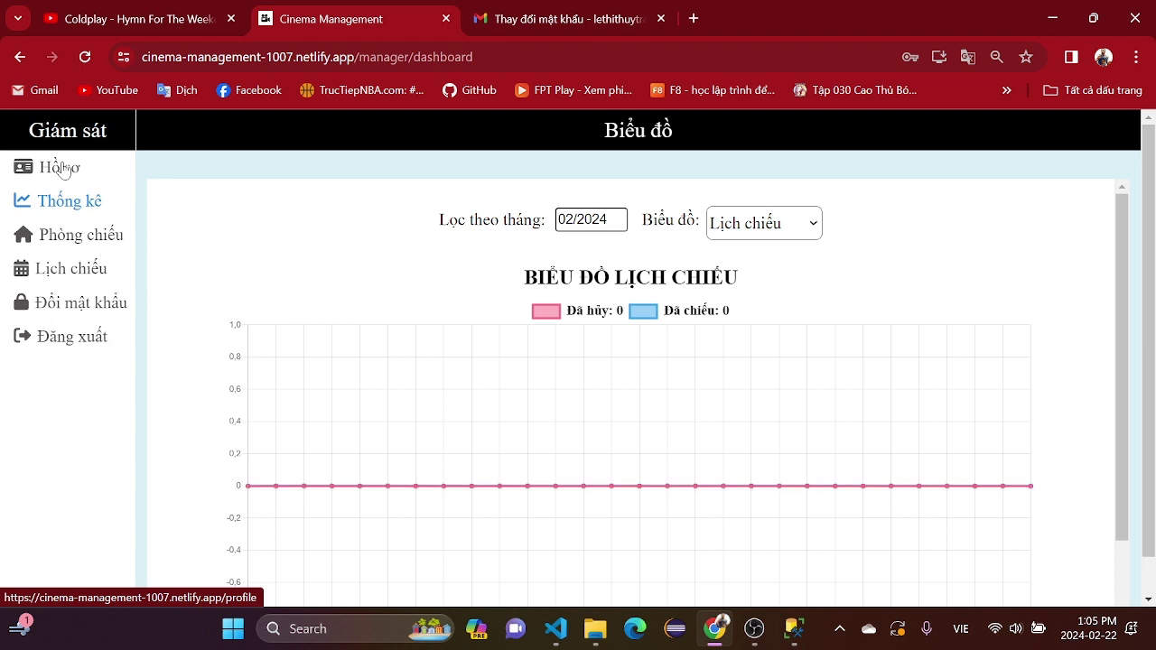